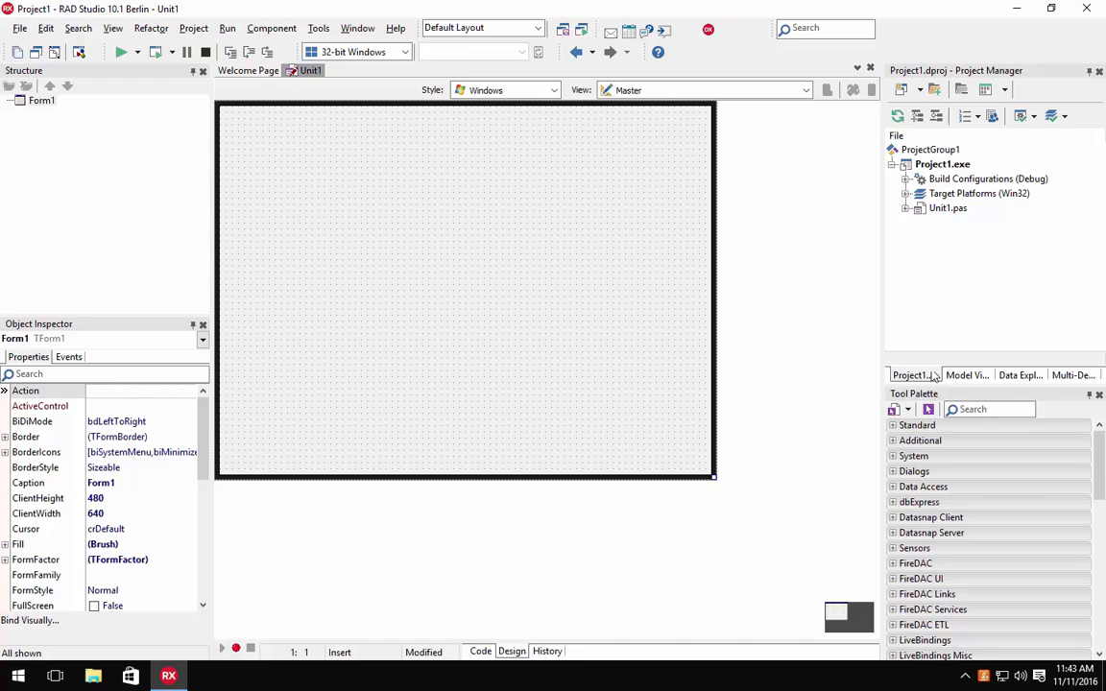
- Add a TSwitch component to Form1 and move it up toward the form's upper-middle area
{"action": "left_click", "coordinate": [974, 410]}
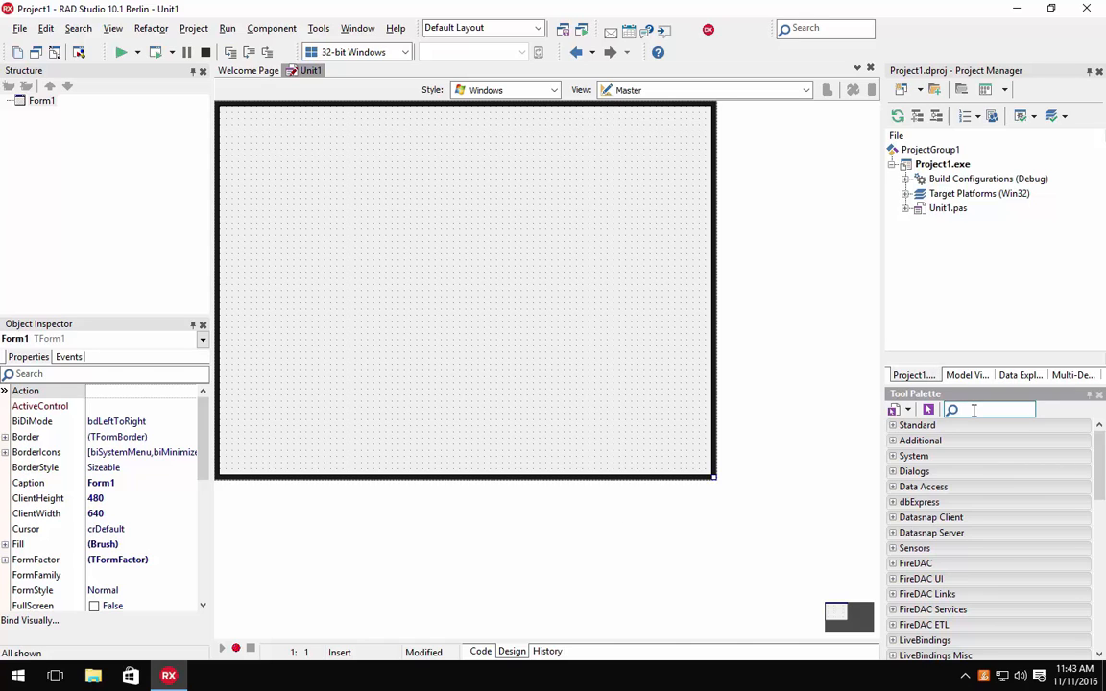
{"action": "type", "text": "swit"}
{"action": "key", "text": "Return"}
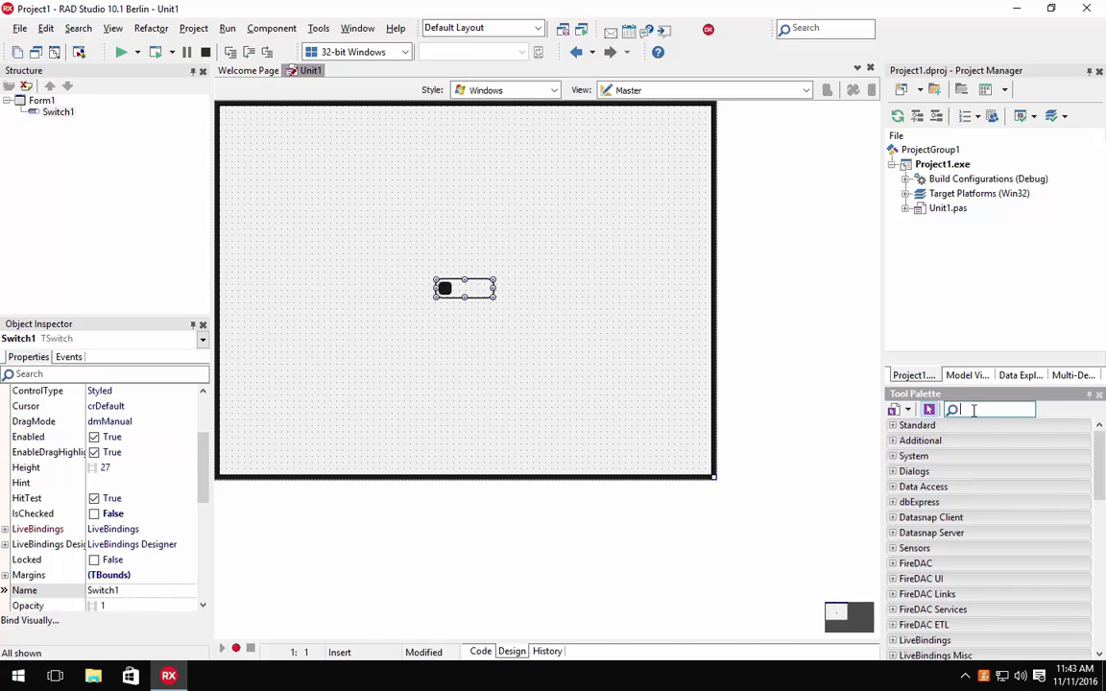
{"action": "left_click_drag", "start_coordinate": [451, 292], "coordinate": [397, 235]}
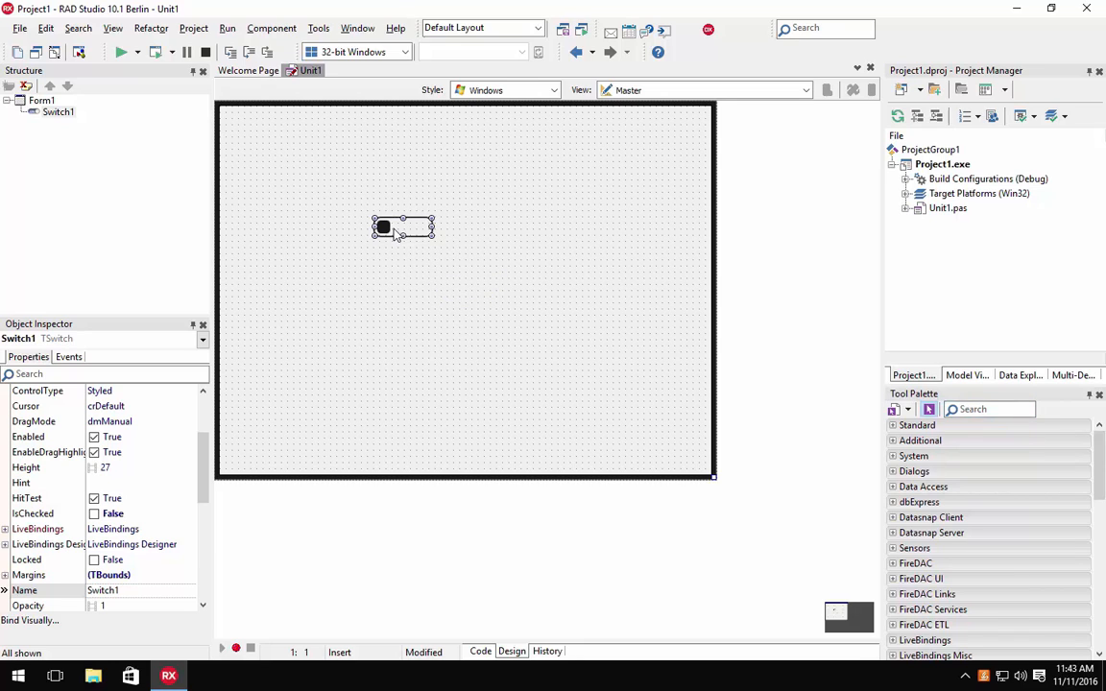
- Check which styles the StyleLookup property offers for the switch, leaving it unset, and reselect the form
{"action": "left_click_drag", "start_coordinate": [204, 459], "coordinate": [204, 508]}
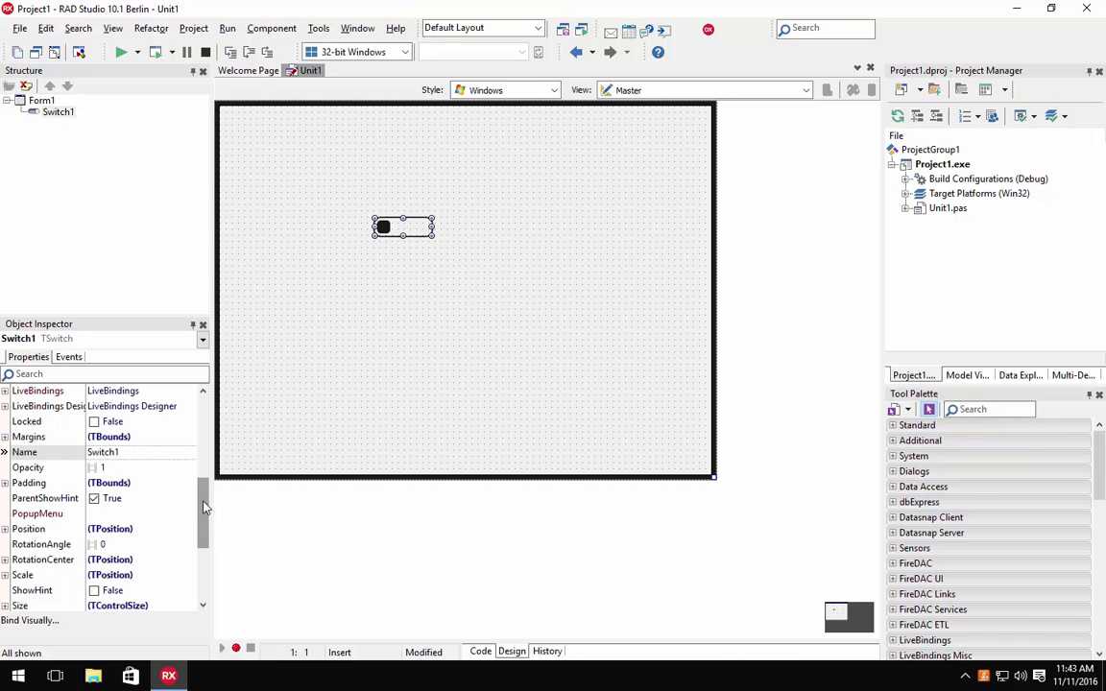
{"action": "scroll", "coordinate": [192, 538], "scroll_direction": "down", "scroll_amount": 2}
{"action": "left_click", "coordinate": [189, 518]}
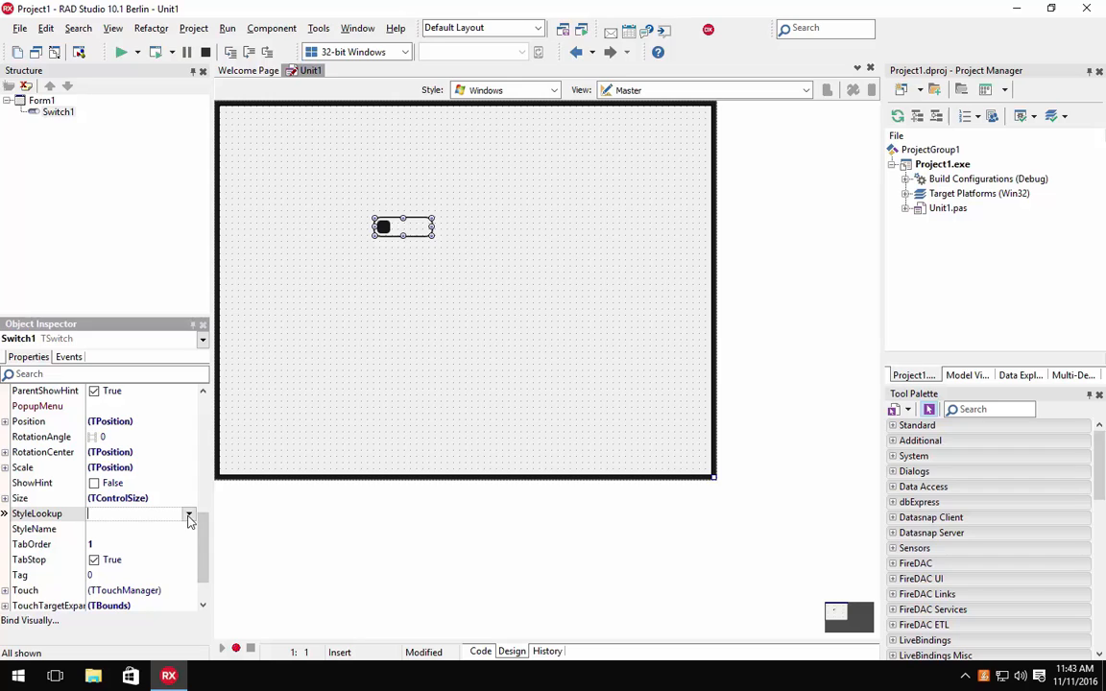
{"action": "left_click", "coordinate": [190, 516]}
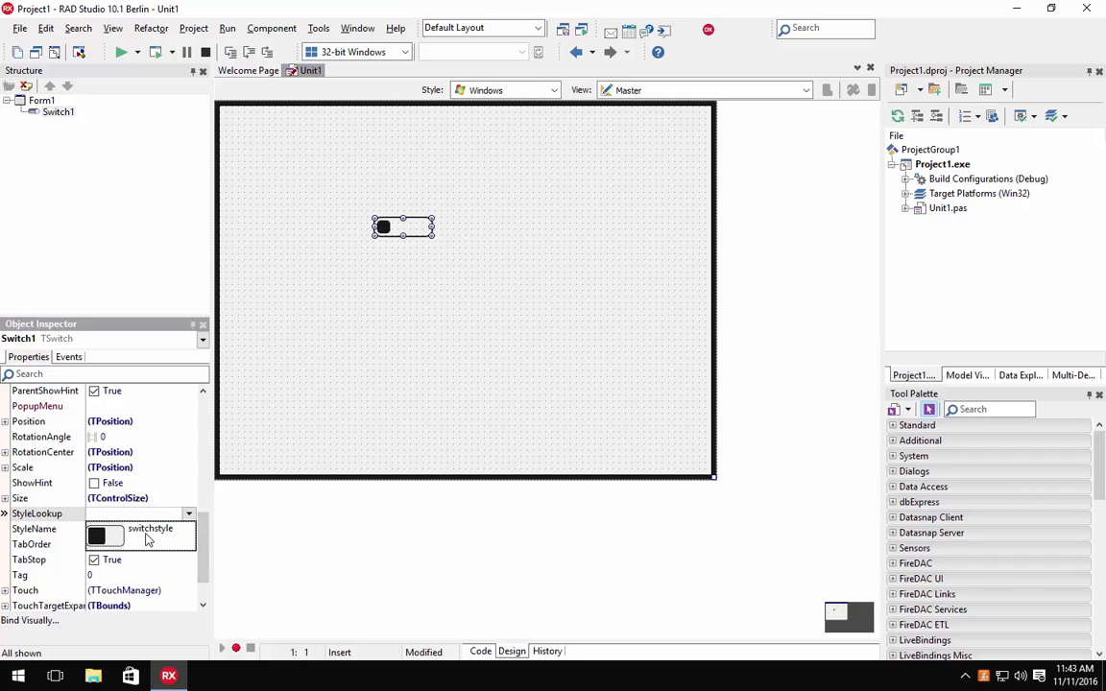
{"action": "left_click", "coordinate": [442, 381]}
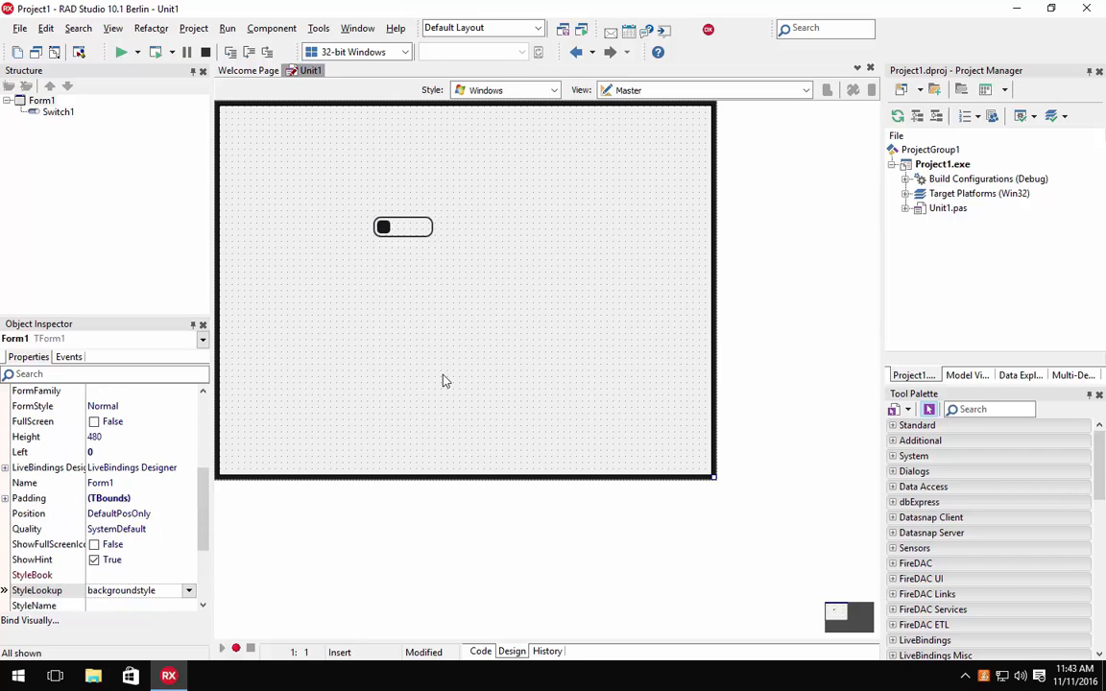
{"action": "left_click", "coordinate": [405, 225]}
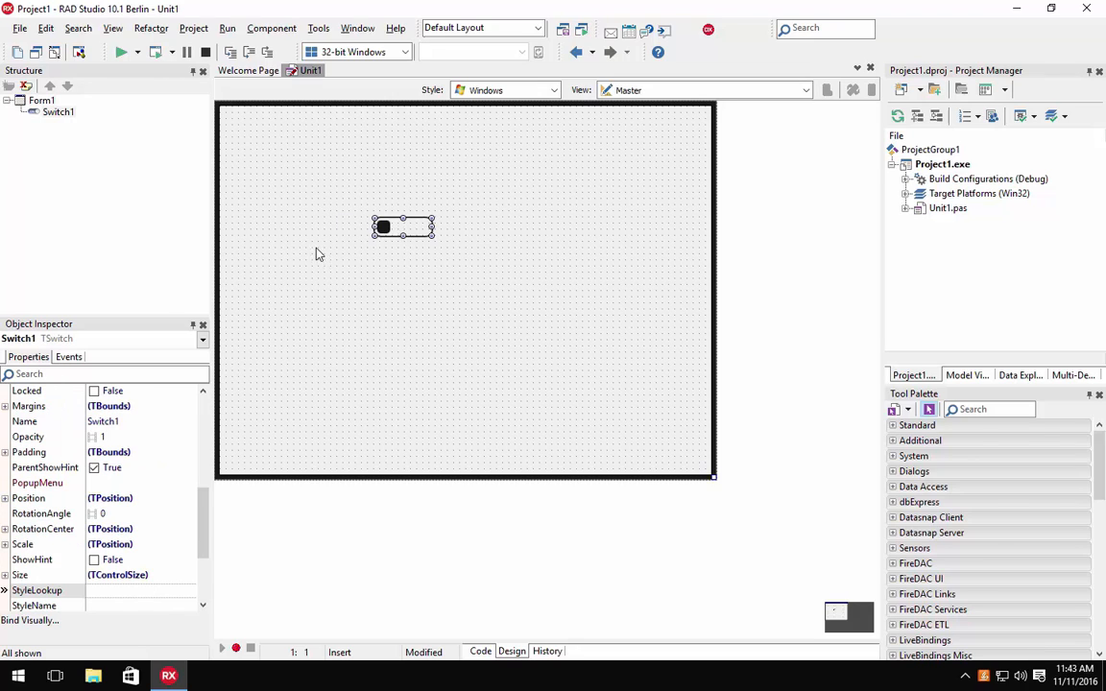
{"action": "left_click", "coordinate": [333, 186]}
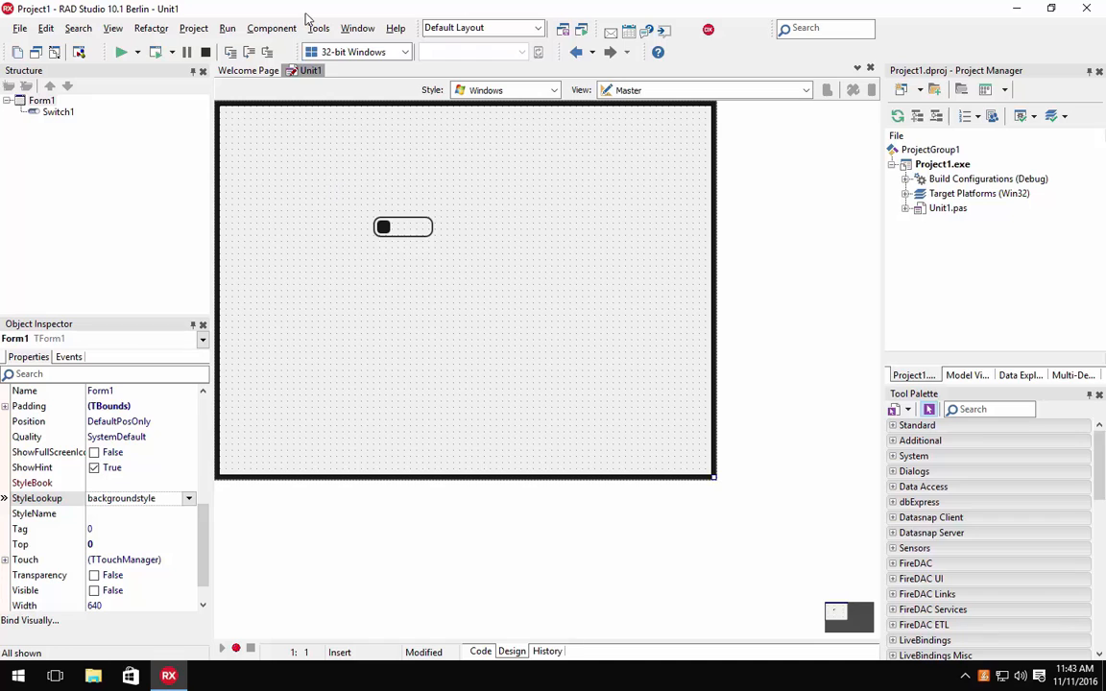
- Open the Bitmap Style Designer and examine the default style's object list and its style.png image
{"action": "left_click", "coordinate": [318, 28]}
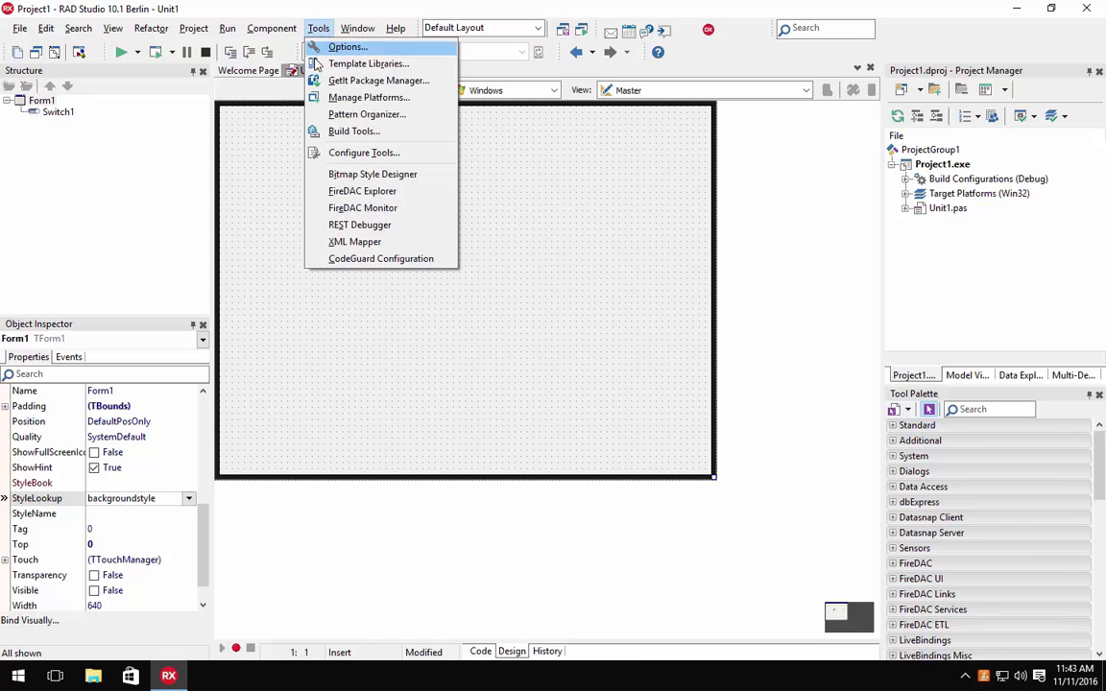
{"action": "left_click", "coordinate": [337, 174]}
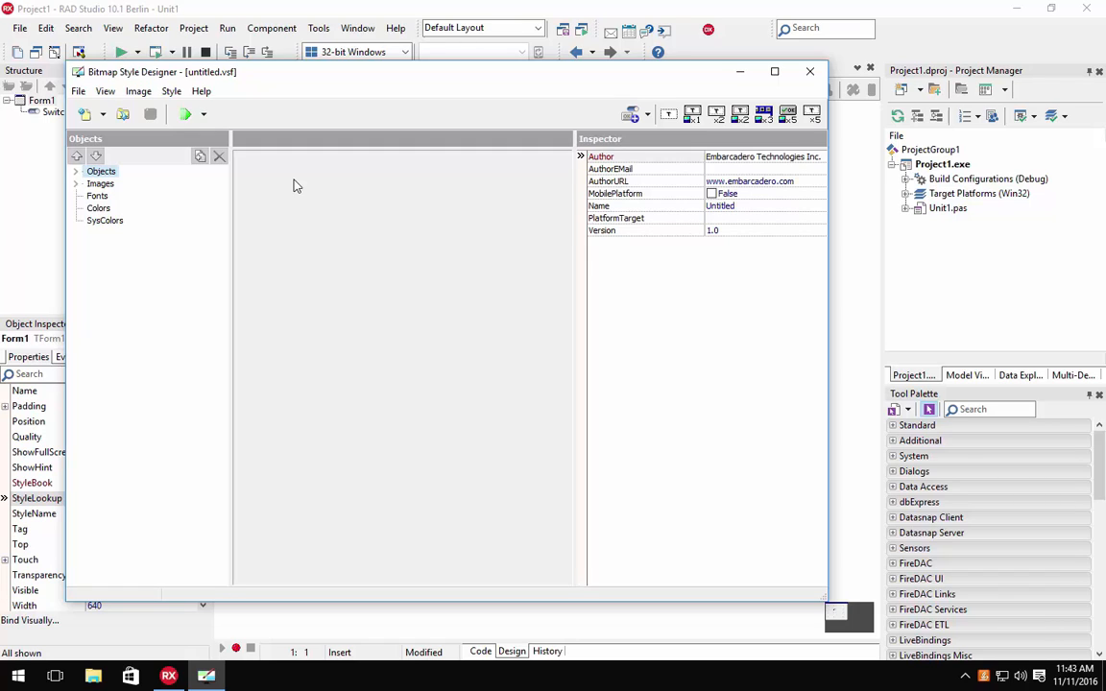
{"action": "left_click", "coordinate": [96, 185]}
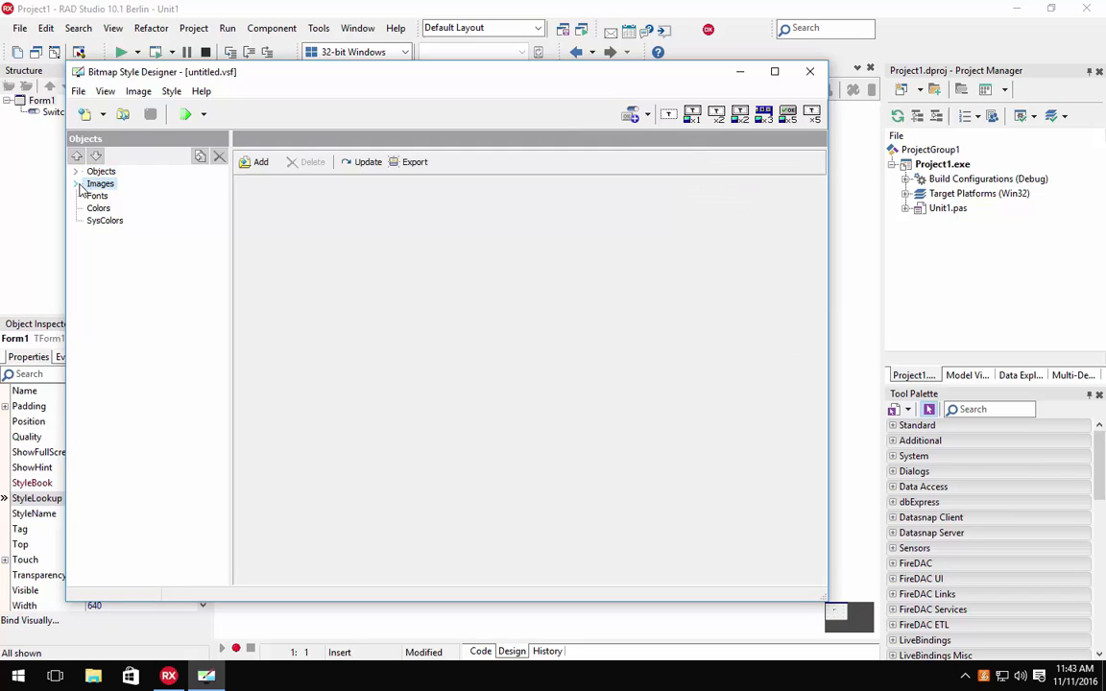
{"action": "left_click", "coordinate": [76, 183]}
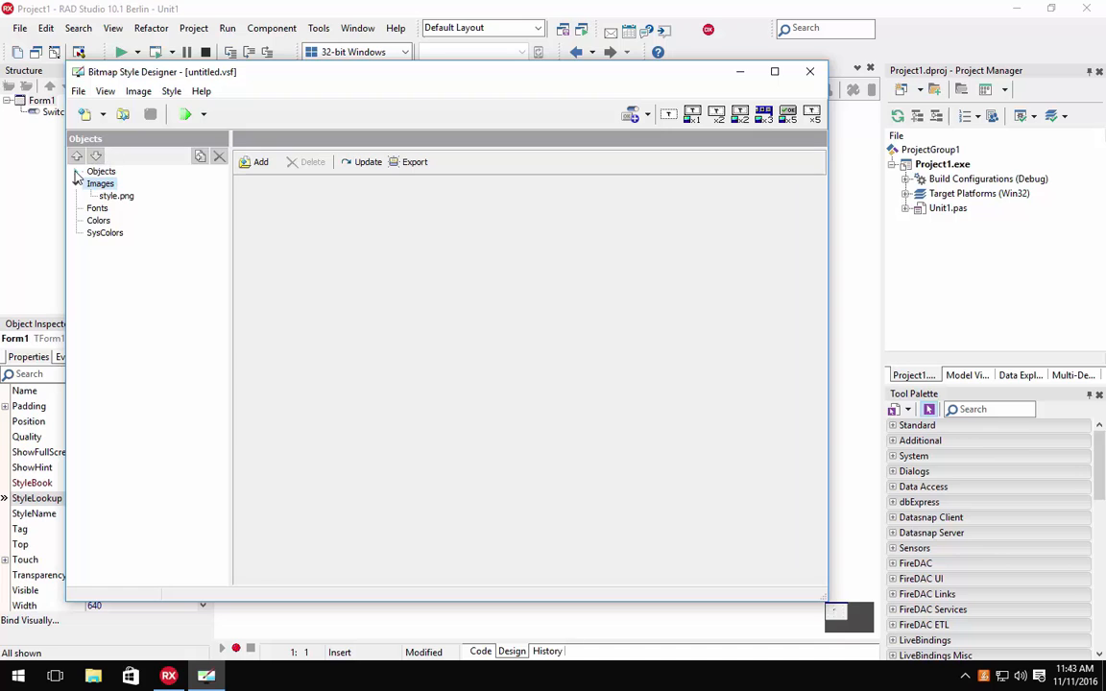
{"action": "left_click", "coordinate": [76, 171]}
{"action": "left_click", "coordinate": [100, 172]}
{"action": "left_click", "coordinate": [113, 243]}
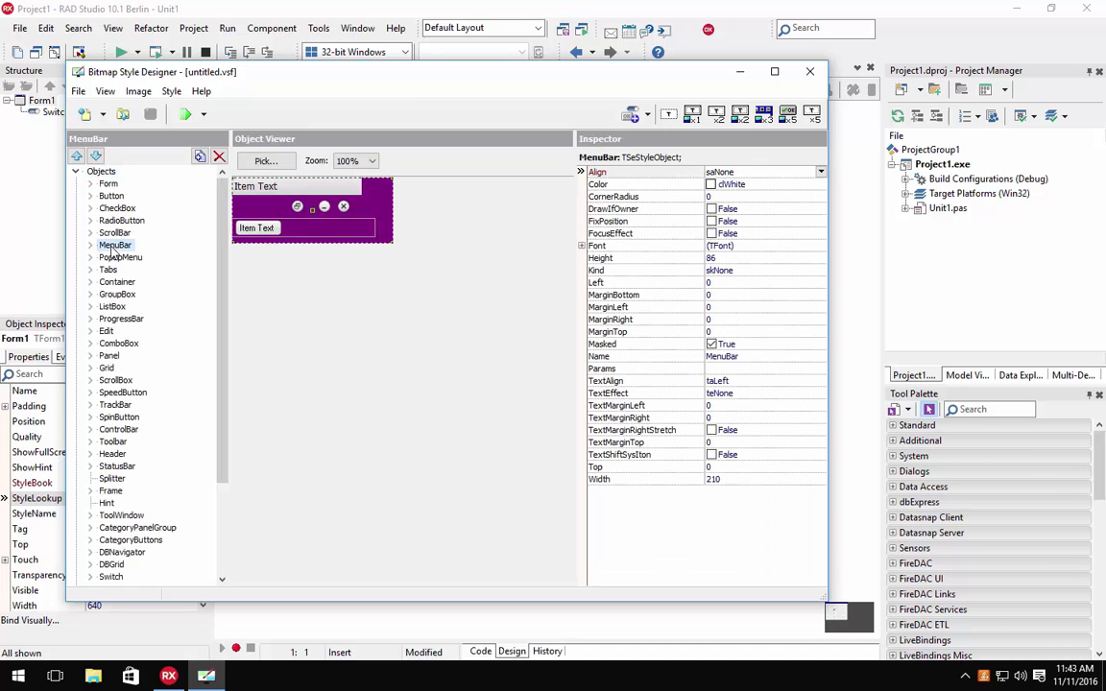
{"action": "left_click", "coordinate": [76, 171]}
{"action": "left_click", "coordinate": [116, 195]}
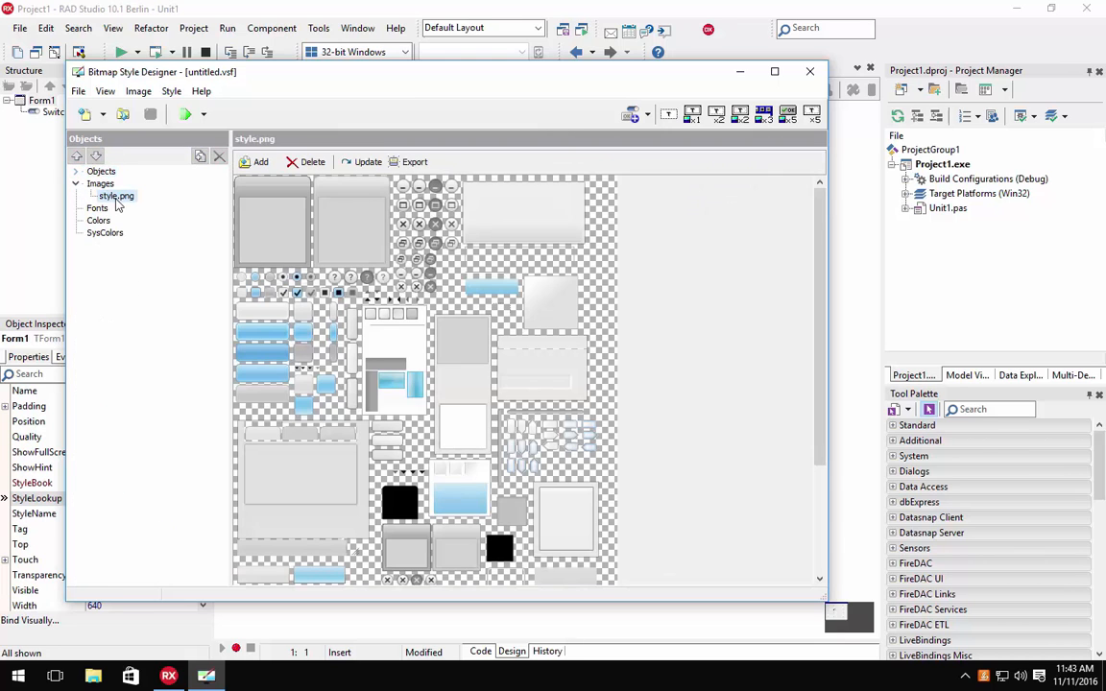
- Create a new style from the Windows Modern Style template
{"action": "left_click", "coordinate": [101, 114]}
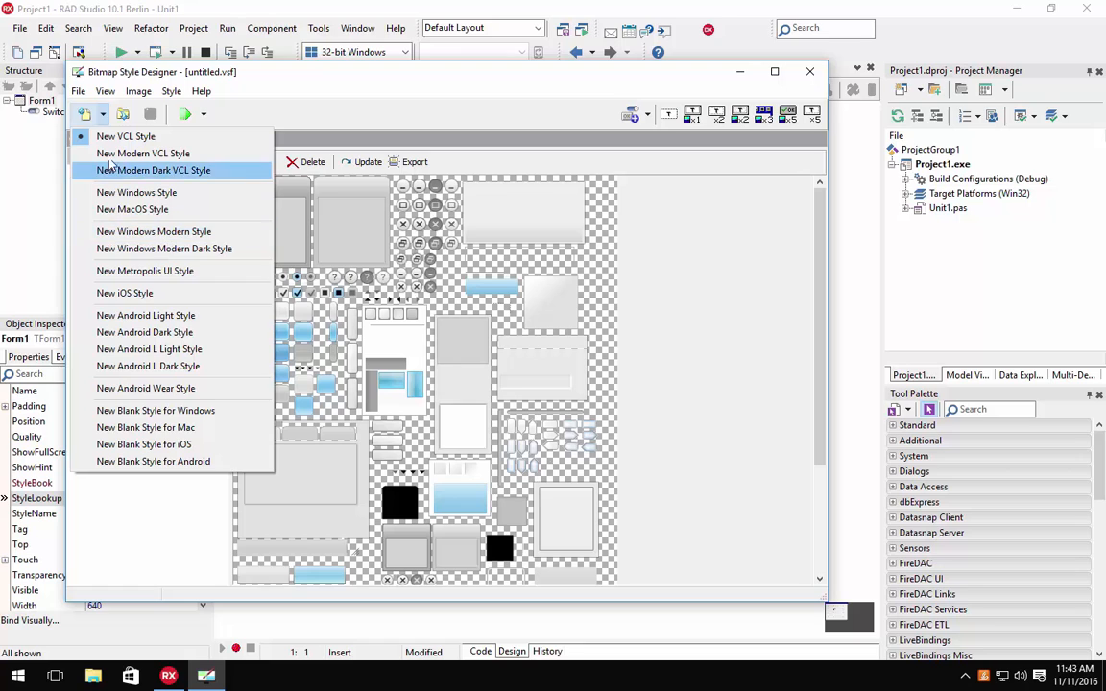
{"action": "left_click", "coordinate": [105, 113]}
{"action": "left_click", "coordinate": [103, 114]}
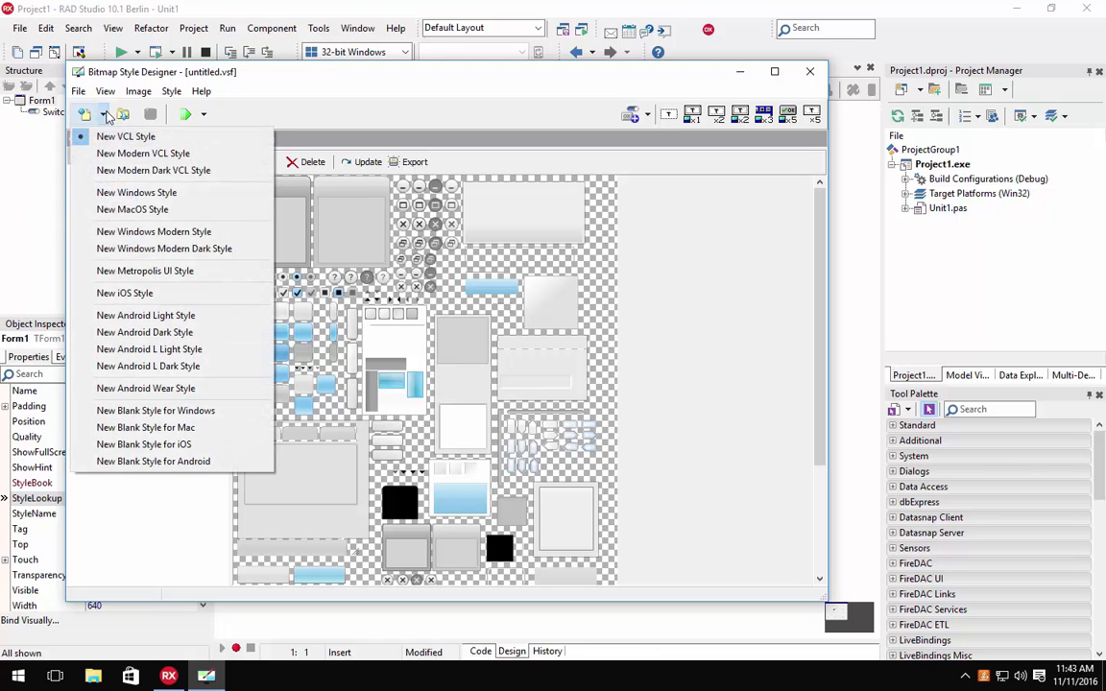
{"action": "left_click", "coordinate": [135, 234]}
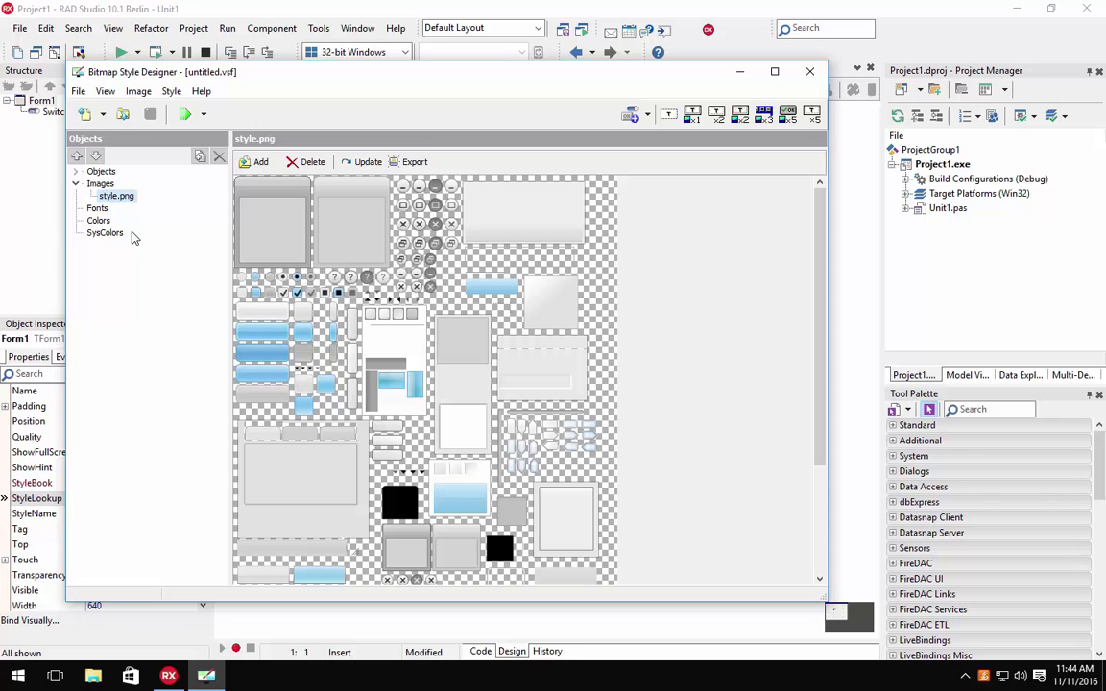
- Examine the Windows Modern style's object list and its style.png, style15x.png, style20x.png and style30x.png images
{"action": "left_click", "coordinate": [100, 173]}
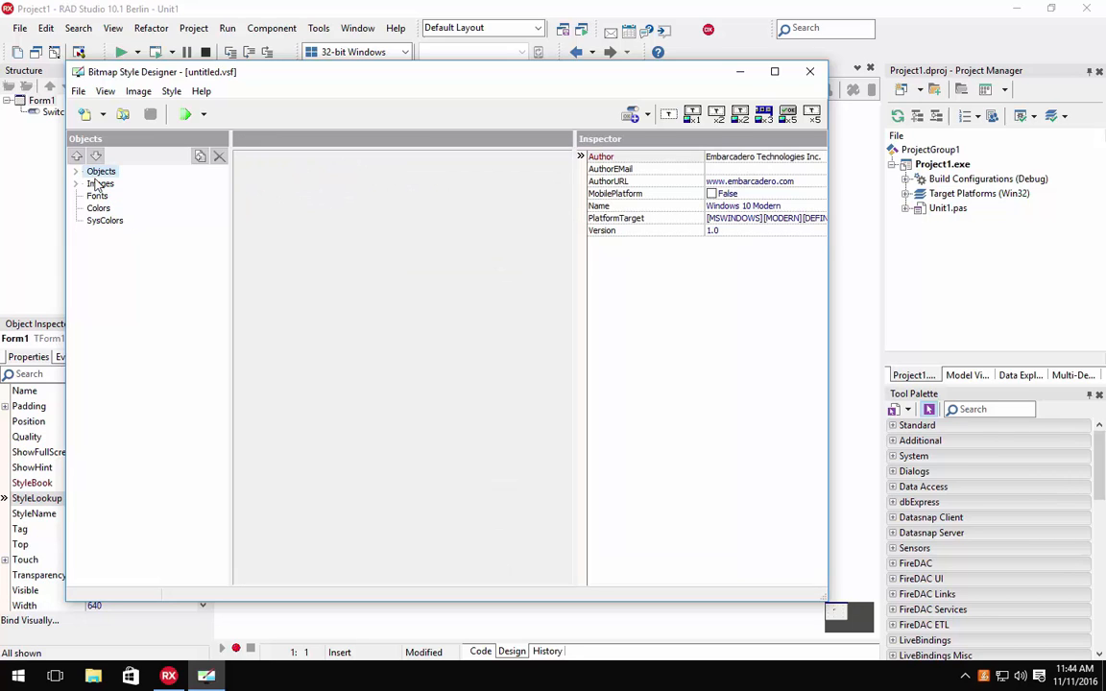
{"action": "left_click", "coordinate": [74, 171]}
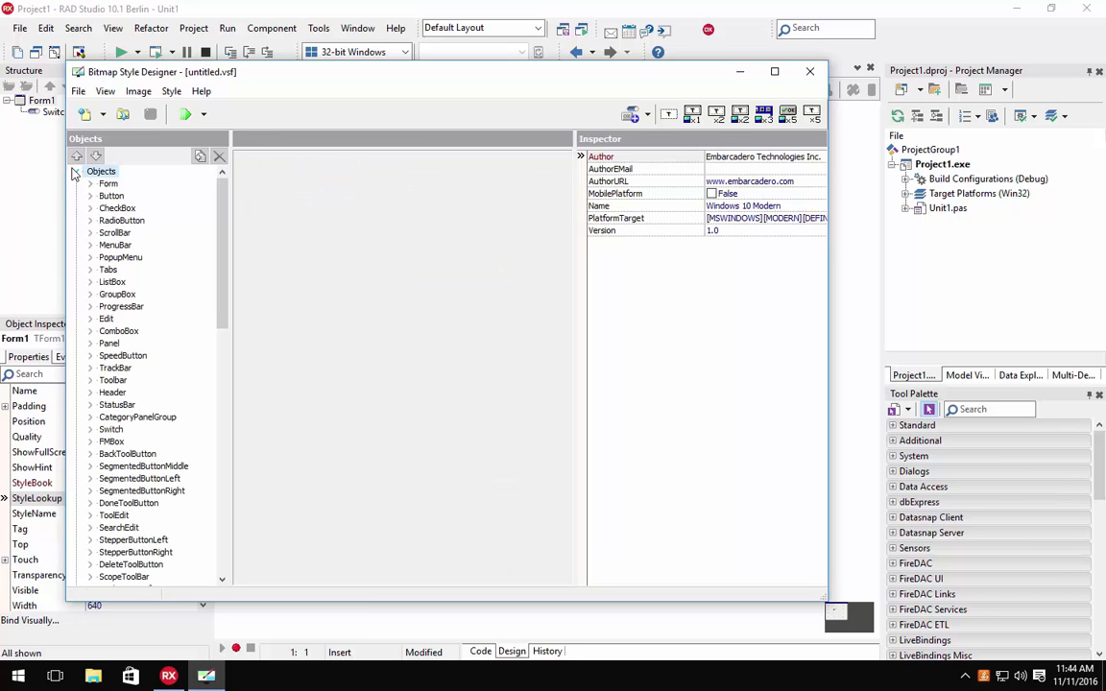
{"action": "left_click", "coordinate": [74, 171]}
{"action": "left_click", "coordinate": [77, 183]}
{"action": "left_click", "coordinate": [111, 195]}
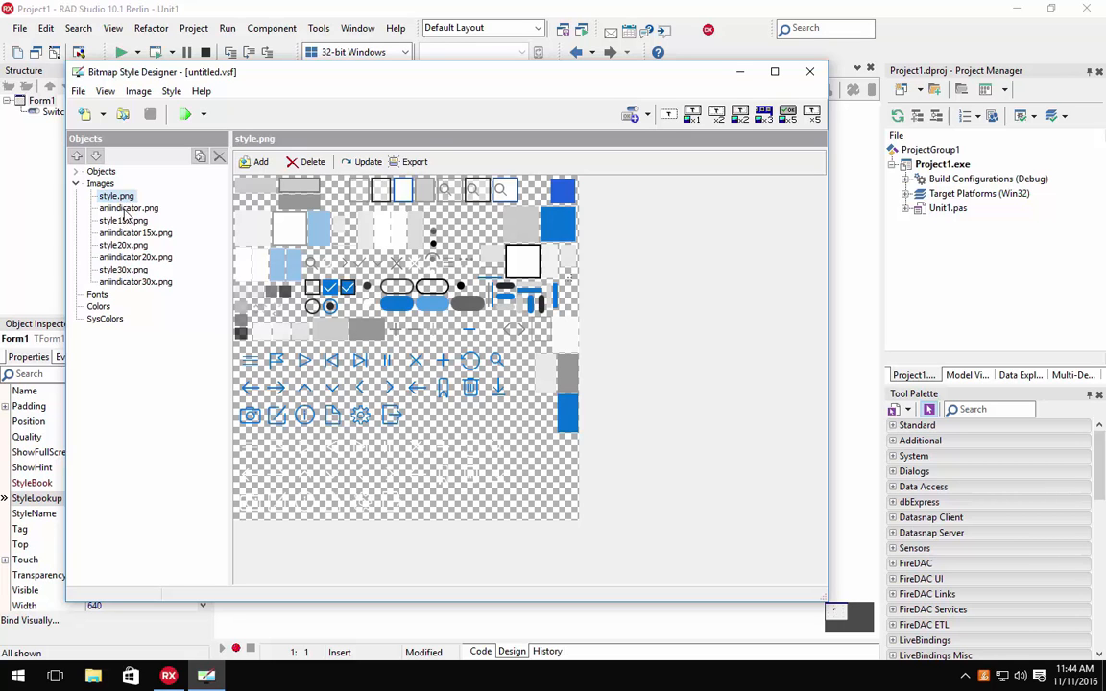
{"action": "left_click", "coordinate": [116, 220]}
{"action": "left_click", "coordinate": [122, 245]}
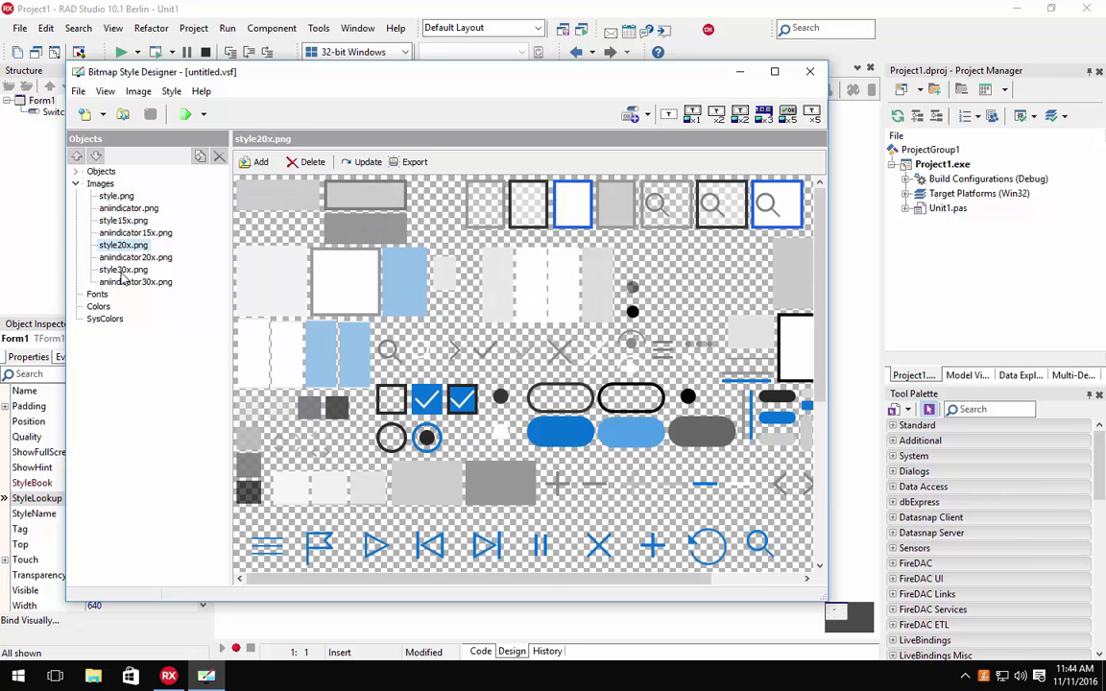
{"action": "left_click", "coordinate": [122, 271]}
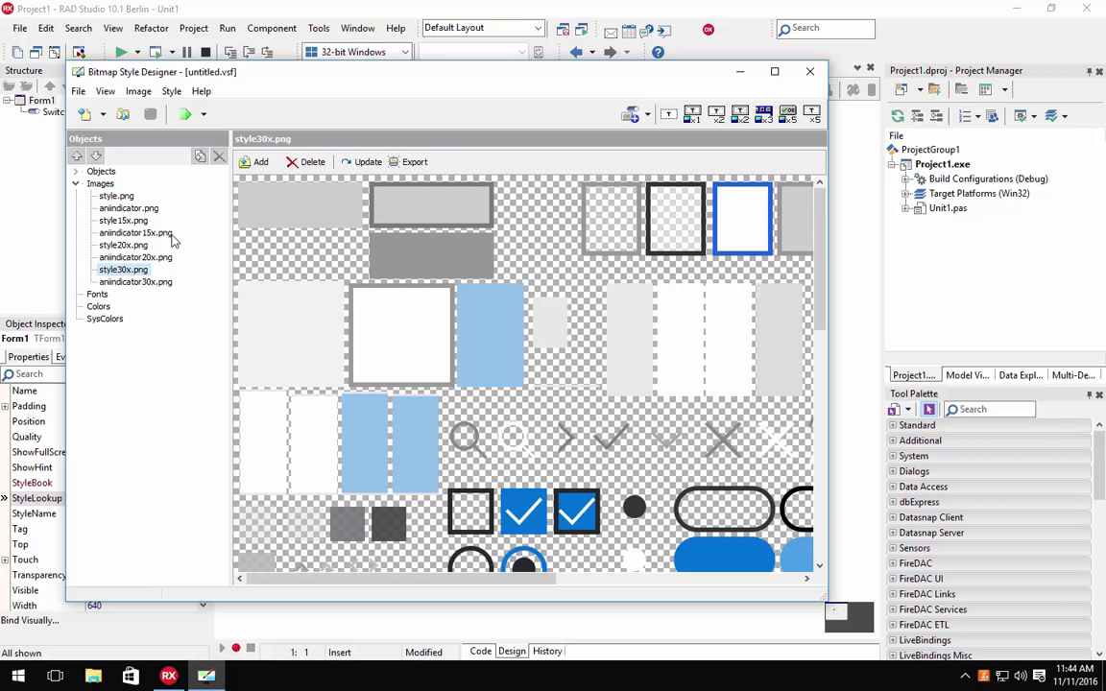
{"action": "left_click", "coordinate": [122, 247]}
- View aniindicator15x.png, then widen the designer window to examine more of style30x.png
{"action": "left_click", "coordinate": [75, 183]}
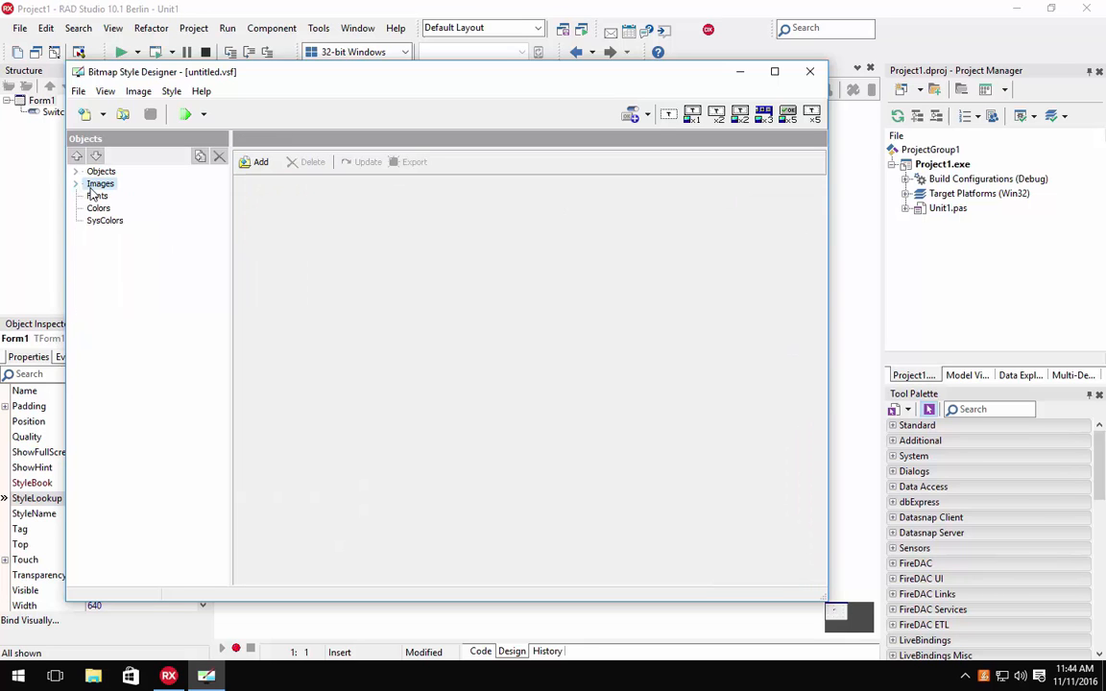
{"action": "left_click", "coordinate": [76, 183]}
{"action": "left_click", "coordinate": [104, 198]}
{"action": "left_click", "coordinate": [118, 232]}
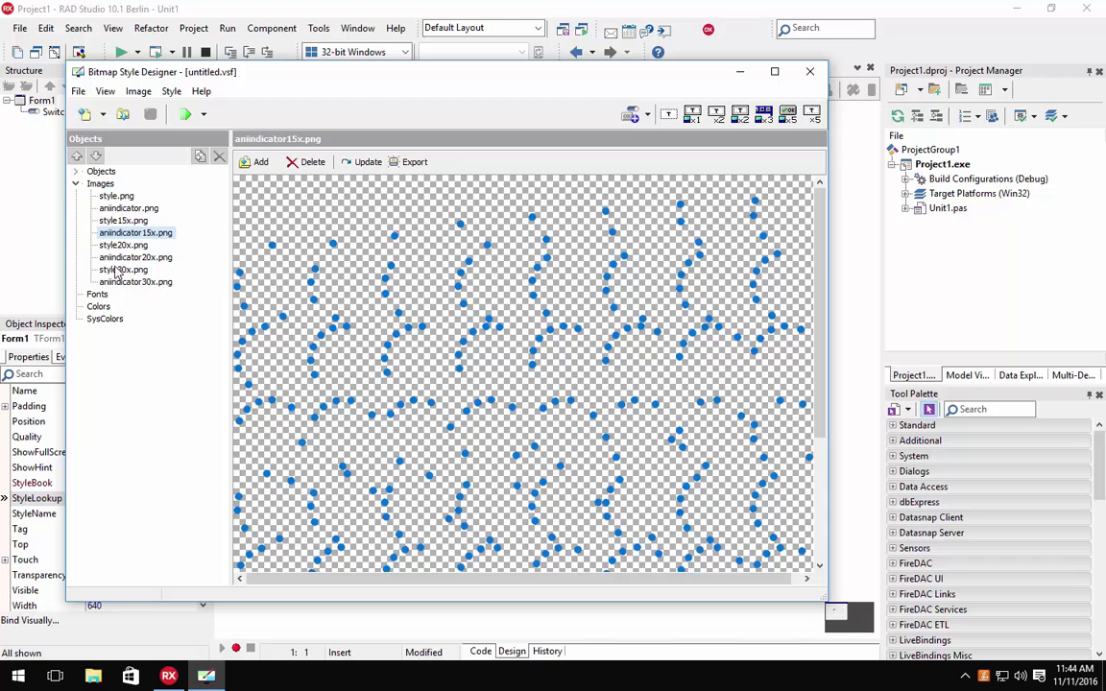
{"action": "left_click", "coordinate": [115, 271]}
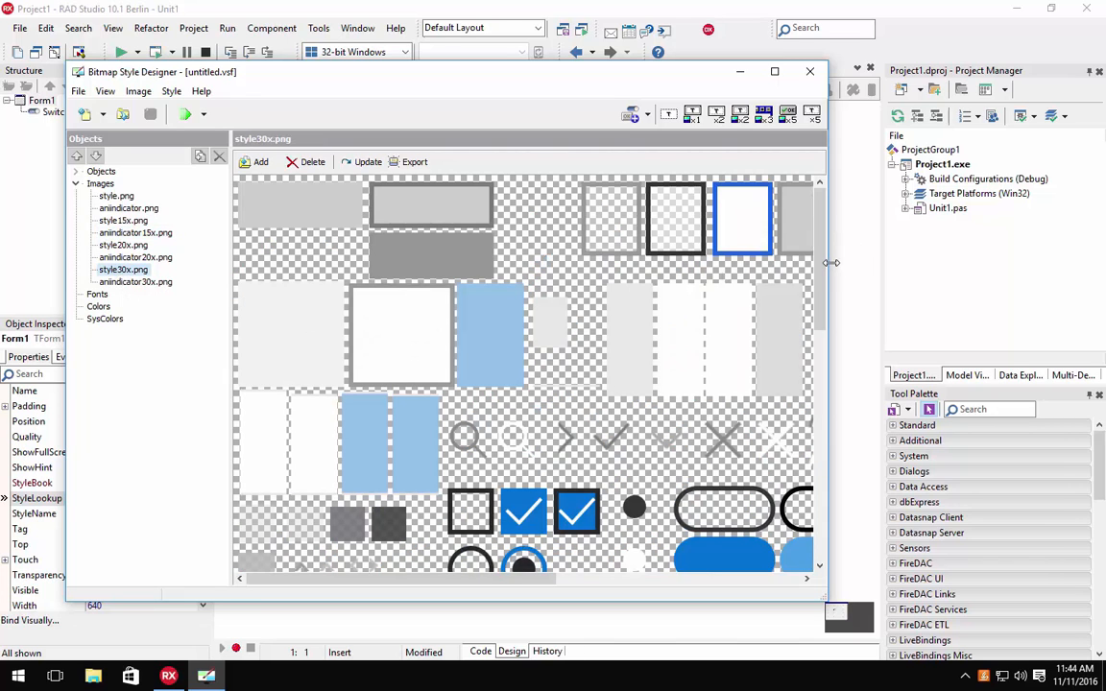
{"action": "left_click_drag", "start_coordinate": [832, 262], "coordinate": [1076, 264]}
{"action": "scroll", "coordinate": [1069, 293], "scroll_direction": "down", "scroll_amount": 2}
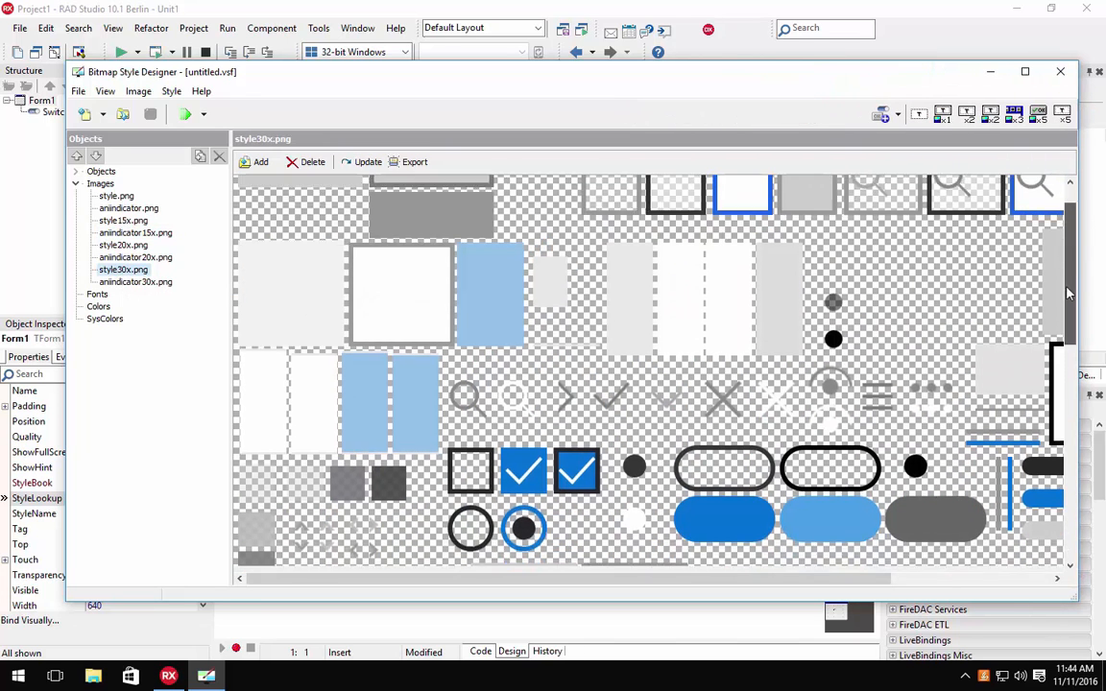
{"action": "scroll", "coordinate": [1068, 293], "scroll_direction": "down", "scroll_amount": 5}
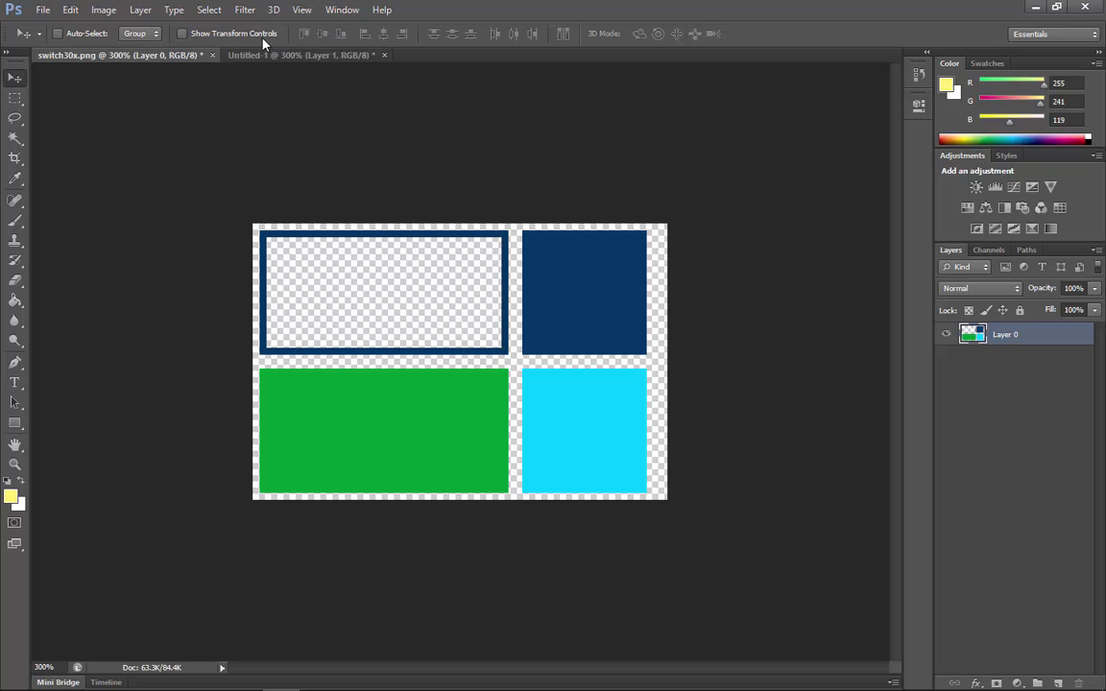
- In Photoshop, create a new transparent document 180 pixels wide and 120 pixels high
{"action": "left_click", "coordinate": [43, 10]}
{"action": "left_click", "coordinate": [45, 30]}
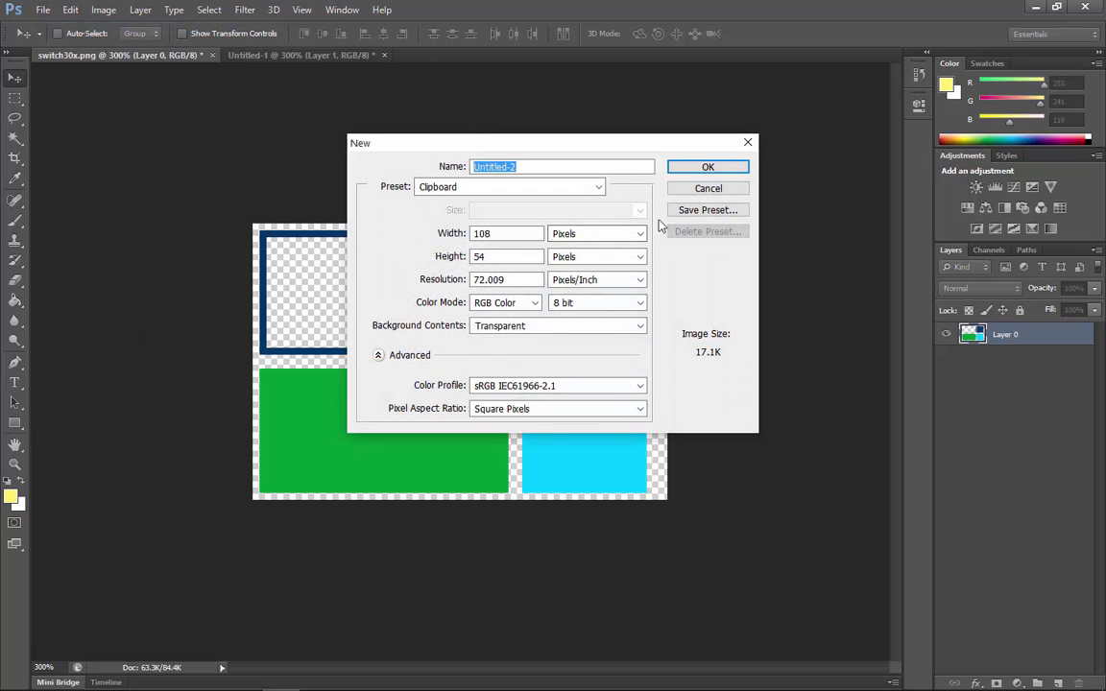
{"action": "left_click", "coordinate": [428, 236]}
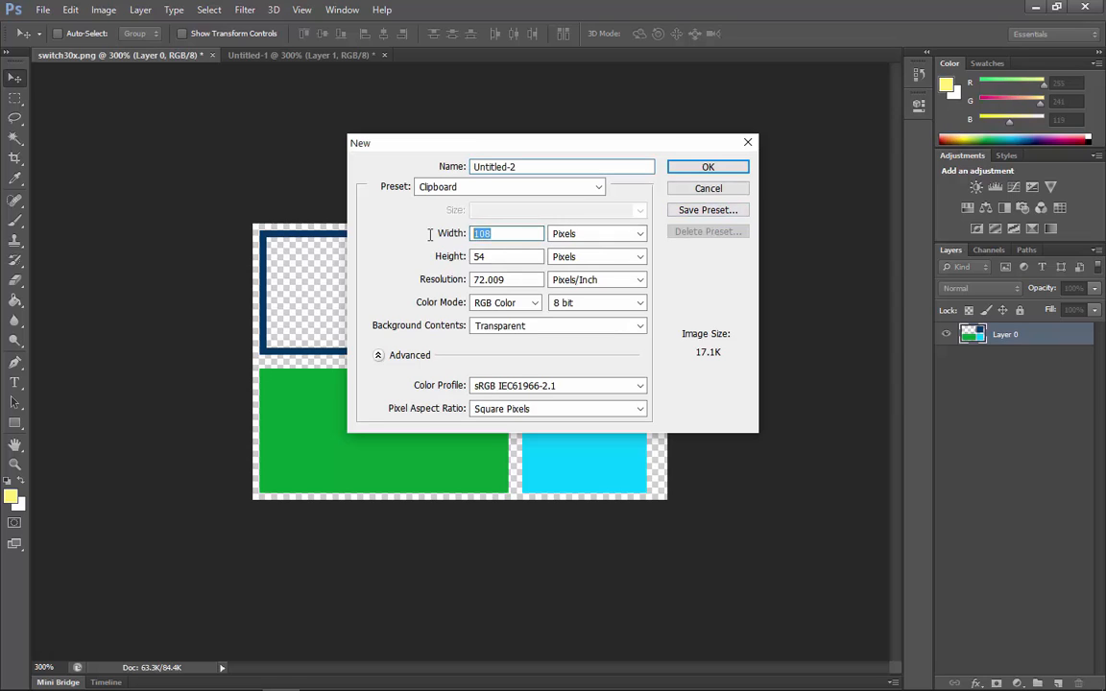
{"action": "type", "text": "180"}
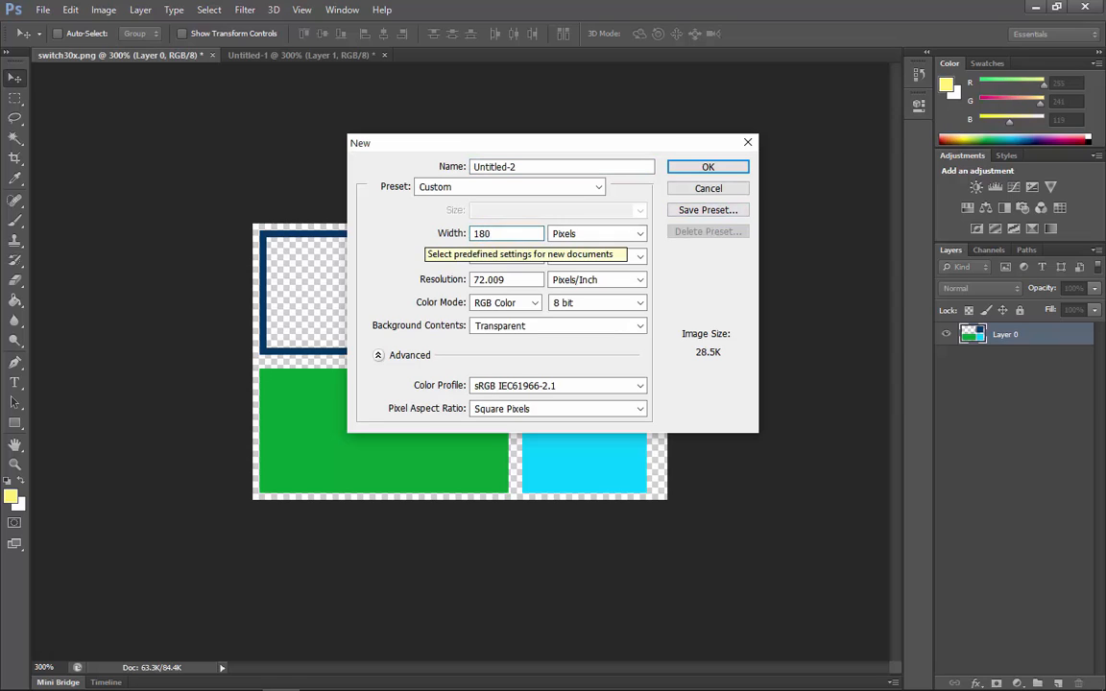
{"action": "key", "text": "Tab"}
{"action": "key", "text": "Tab"}
{"action": "type", "text": "120"}
{"action": "key", "text": "Return"}
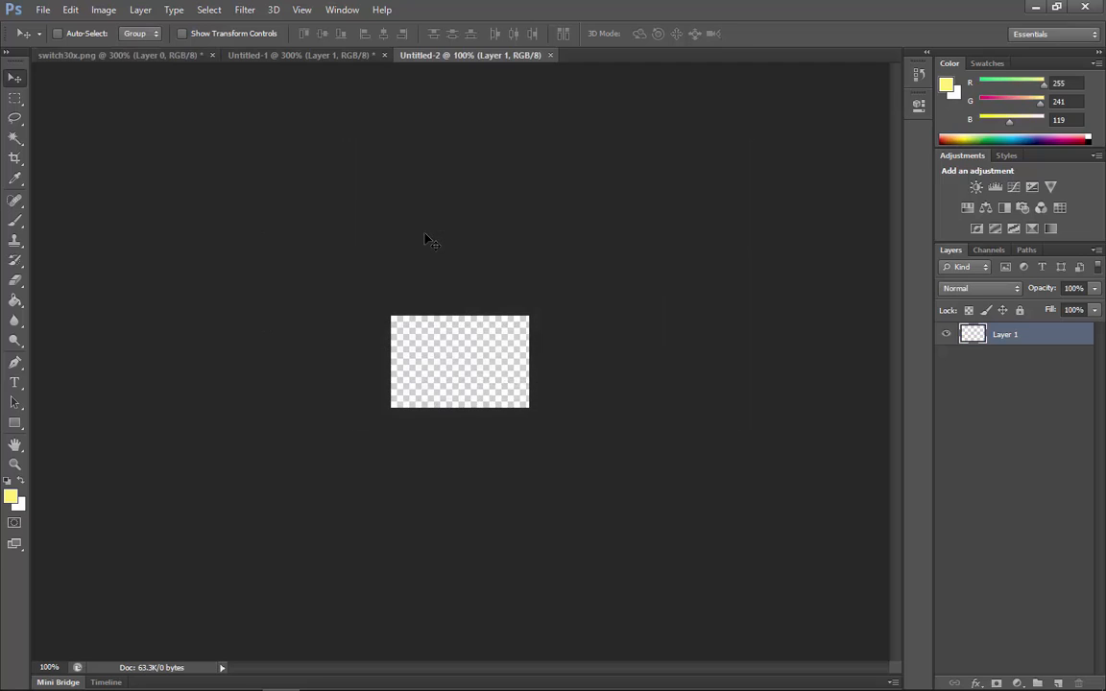
- Draw an unfilled rectangle about 102 by 35 px with a 3 pt dark green stroke near the canvas's upper-left corner
{"action": "key", "text": "ctrl+plus"}
{"action": "key", "text": "ctrl+plus"}
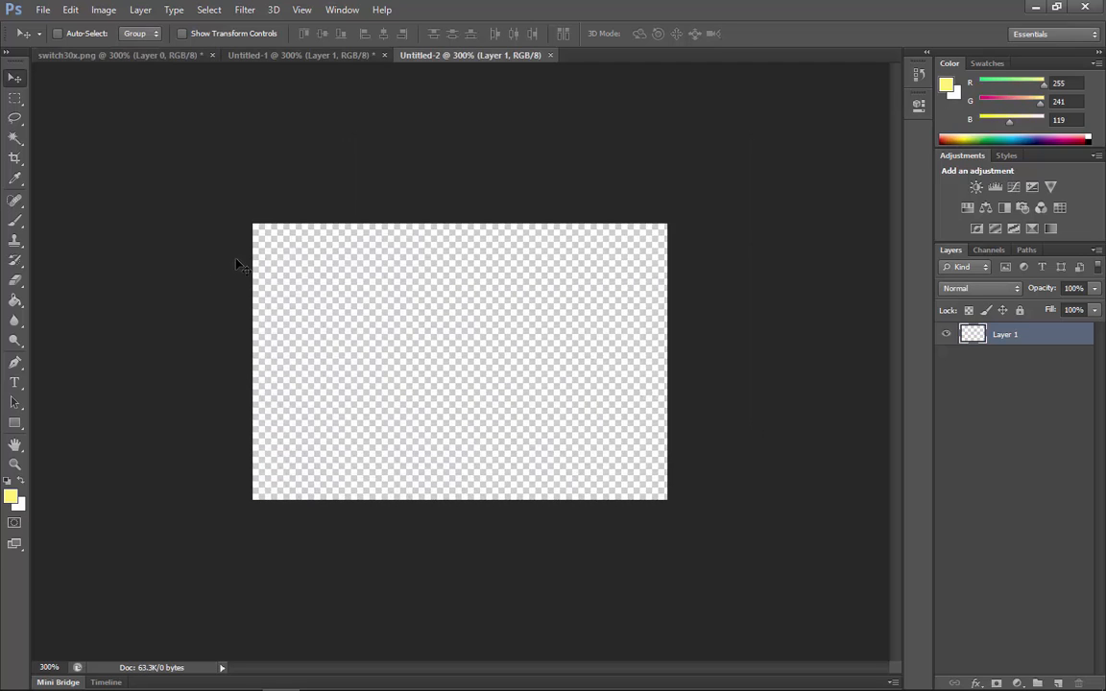
{"action": "left_click", "coordinate": [14, 427]}
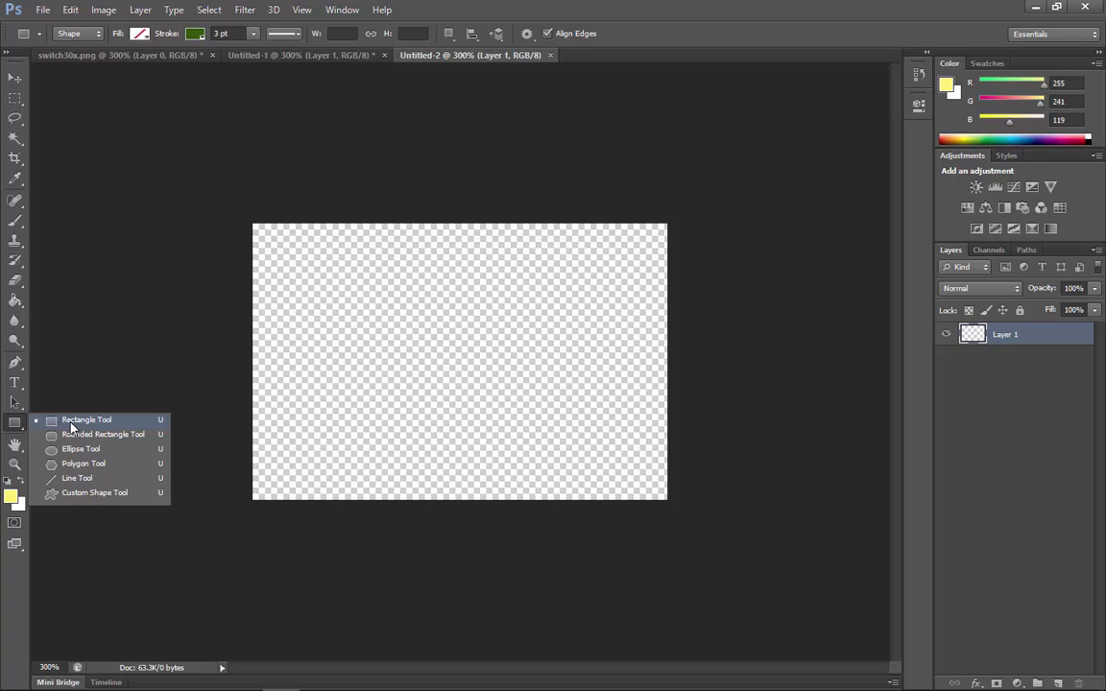
{"action": "left_click", "coordinate": [50, 424]}
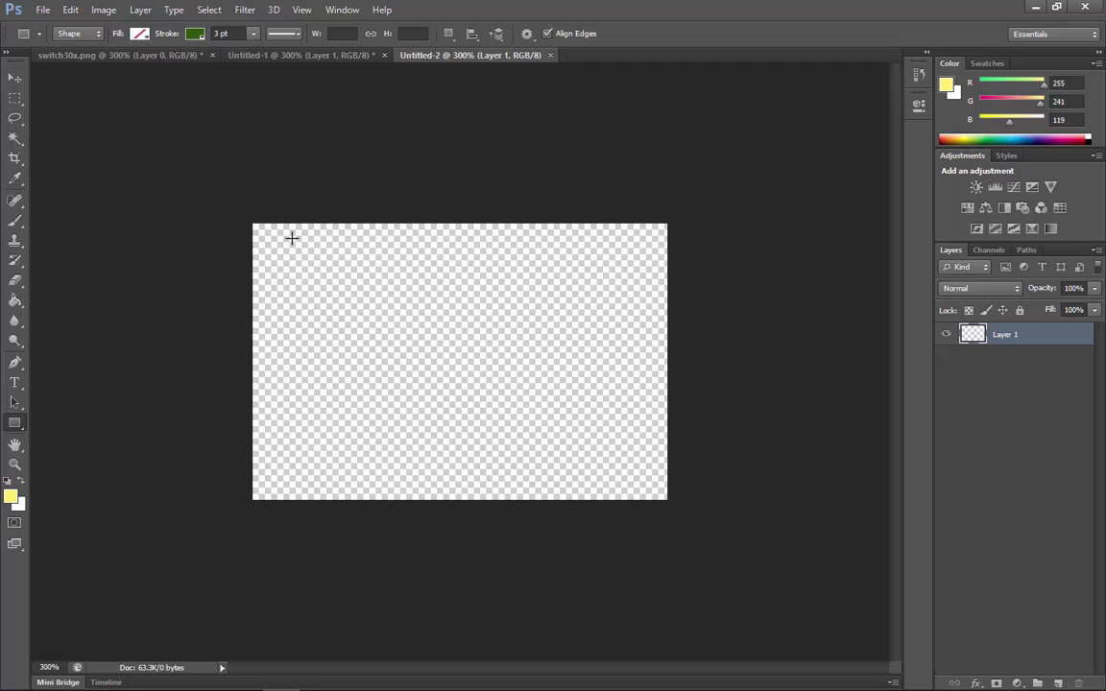
{"action": "left_click_drag", "start_coordinate": [264, 232], "coordinate": [497, 312]}
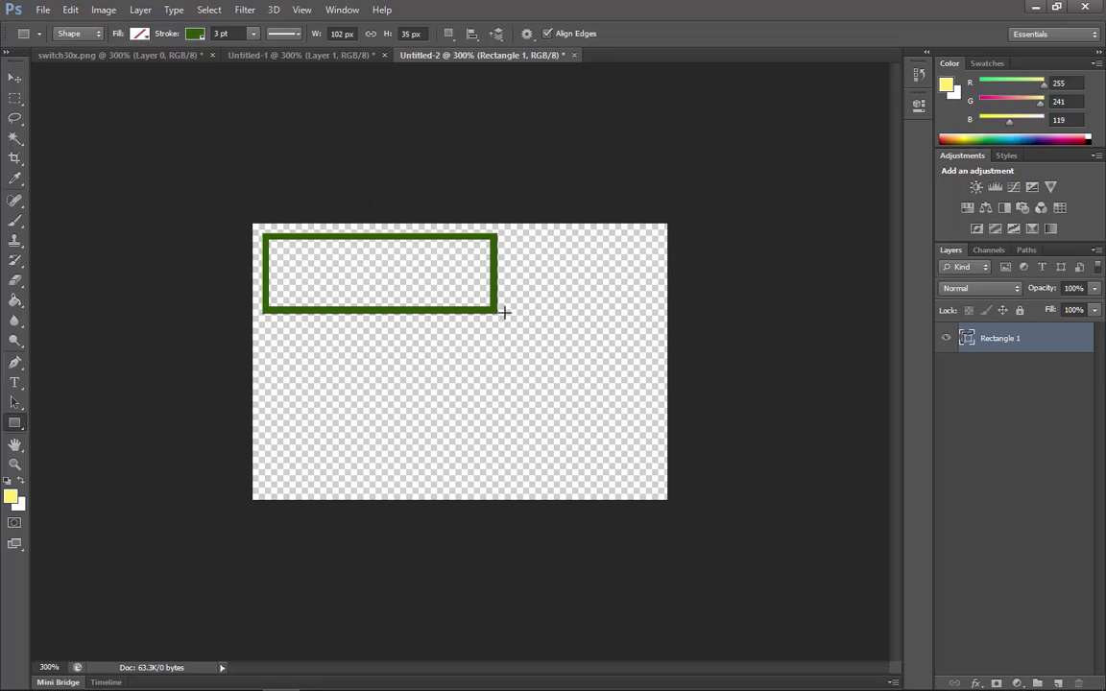
- Duplicate the green outlined rectangle's layer and move the copy straight down, leaving a small gap below the original
{"action": "right_click", "coordinate": [973, 342]}
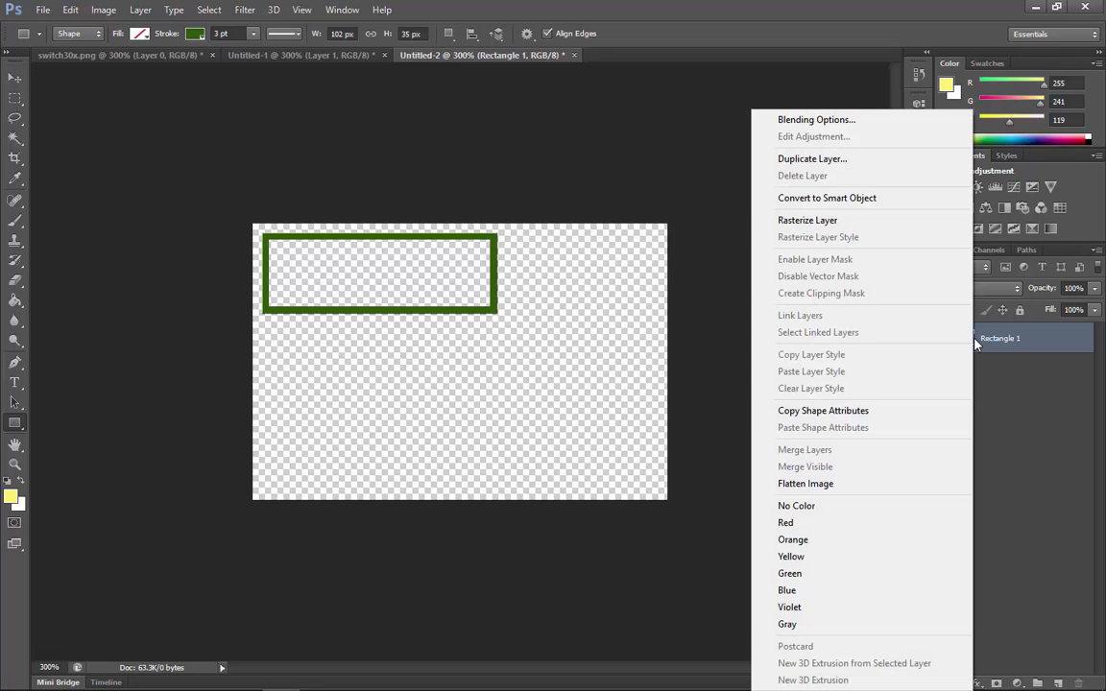
{"action": "left_click", "coordinate": [860, 167]}
{"action": "key", "text": "Return"}
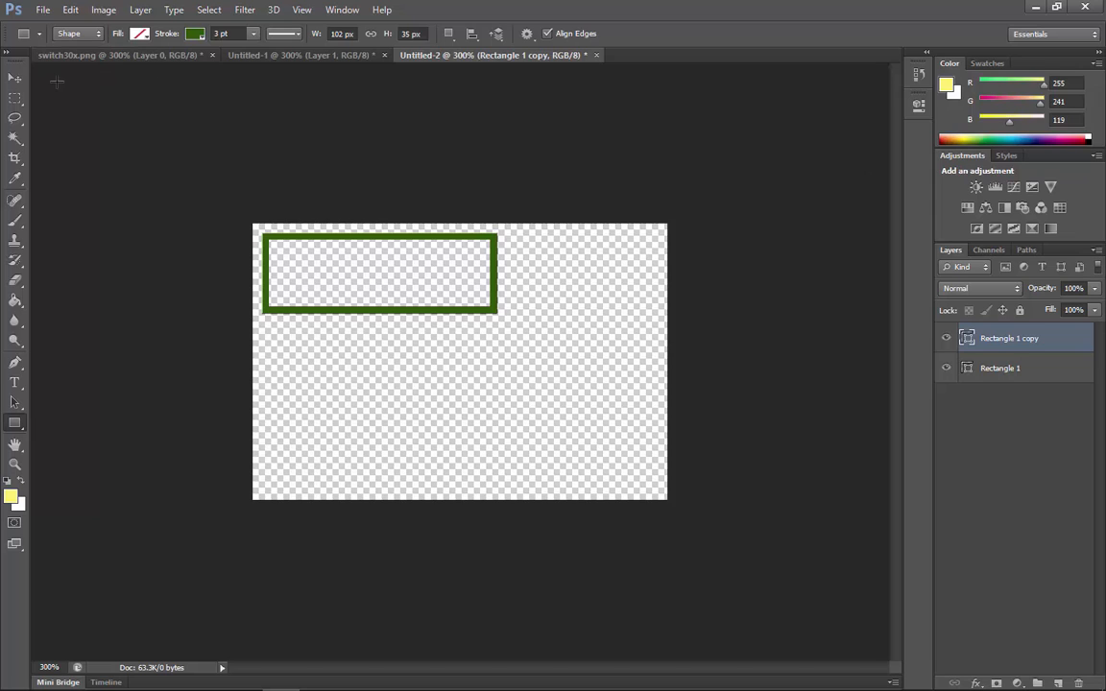
{"action": "left_click", "coordinate": [16, 78]}
{"action": "key", "text": "Down"}
{"action": "key", "text": "Down"}
{"action": "key", "text": "Down"}
{"action": "key", "text": "Down"}
{"action": "key", "text": "Down"}
{"action": "key", "text": "Down"}
{"action": "key", "text": "Down"}
{"action": "key", "text": "Down"}
{"action": "key", "text": "Down"}
{"action": "key", "text": "Down"}
{"action": "key", "text": "Down"}
{"action": "key", "text": "Down"}
{"action": "key", "text": "Down"}
{"action": "key", "text": "Down"}
{"action": "key", "text": "Down"}
{"action": "key", "text": "Down"}
{"action": "key", "text": "Down"}
{"action": "key", "text": "Down"}
{"action": "key", "text": "Down"}
{"action": "key", "text": "Down"}
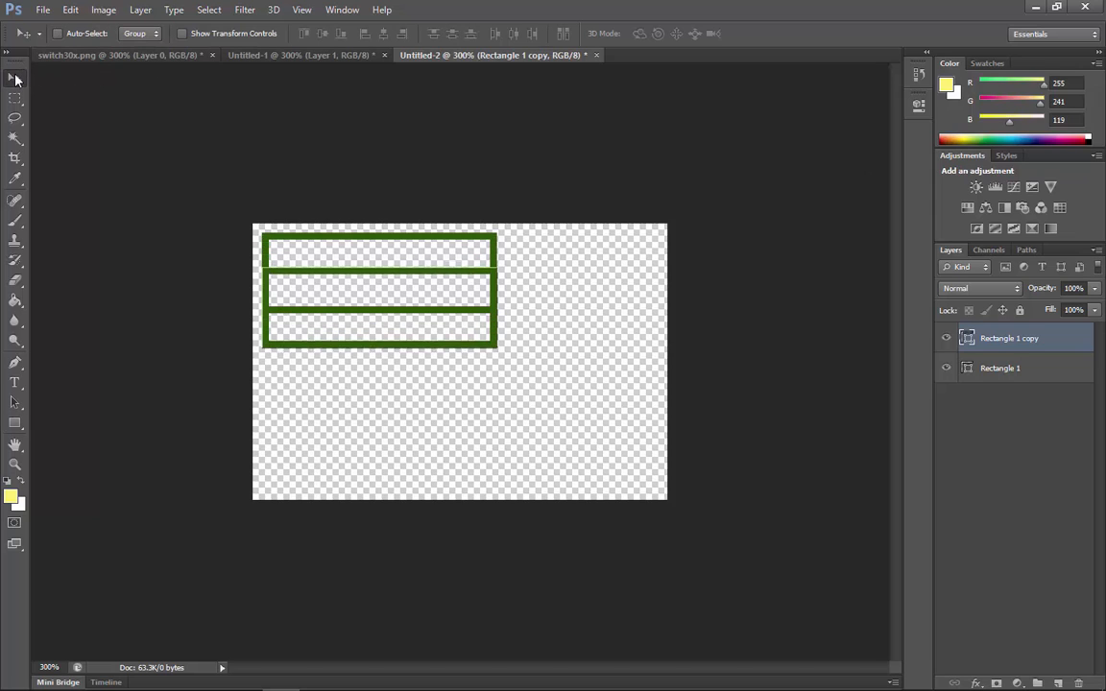
{"action": "key", "text": "Down"}
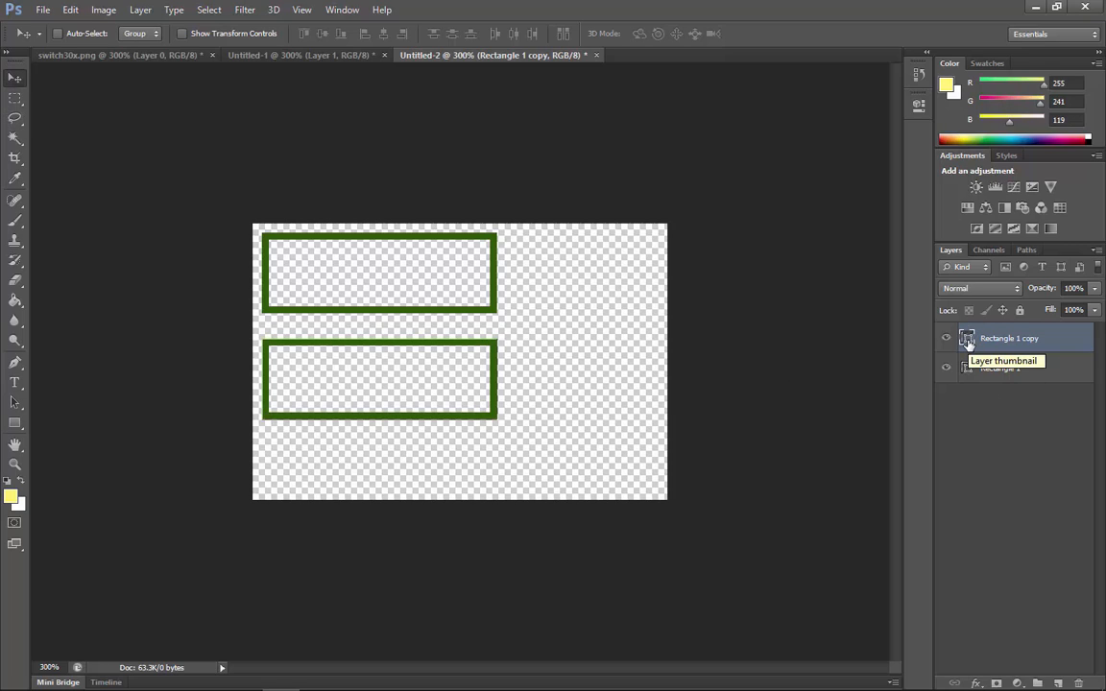
- Give the lower rectangle a solid green fill with no stroke, and compare the layout with switch30x.png
{"action": "left_click", "coordinate": [16, 424]}
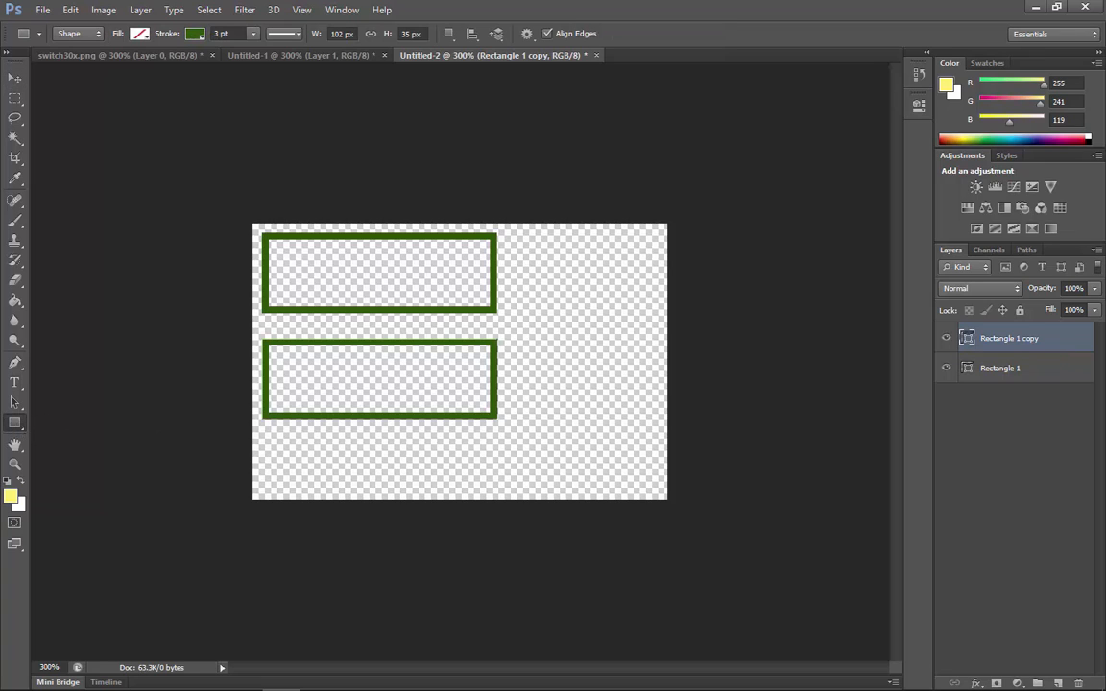
{"action": "left_click", "coordinate": [140, 33]}
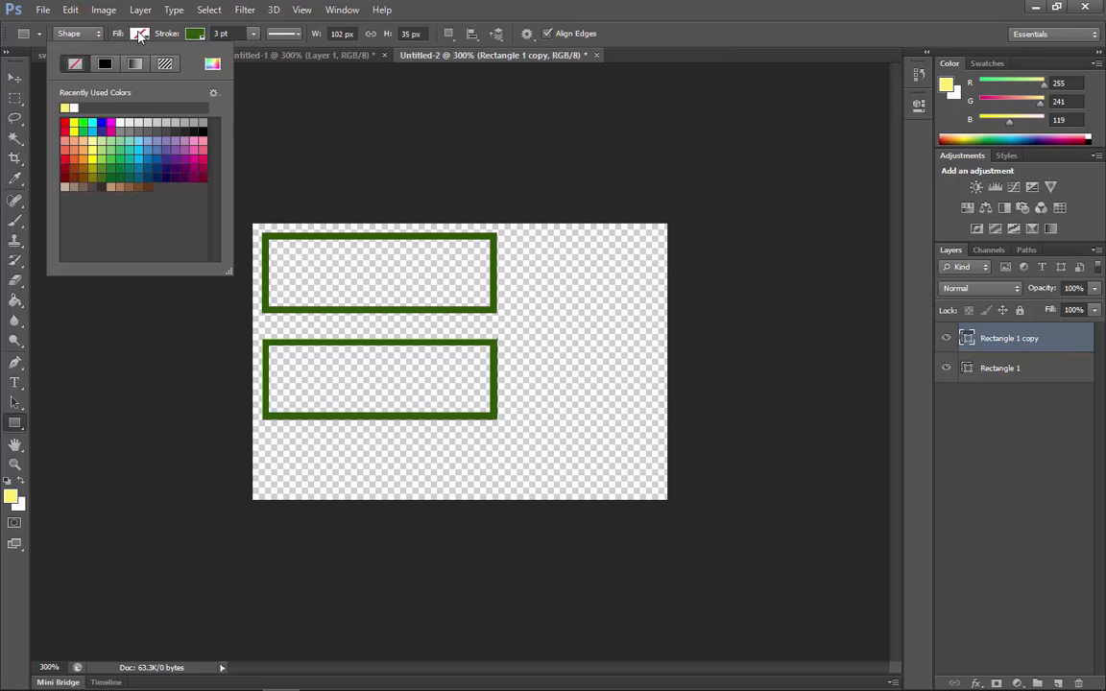
{"action": "left_click", "coordinate": [86, 122]}
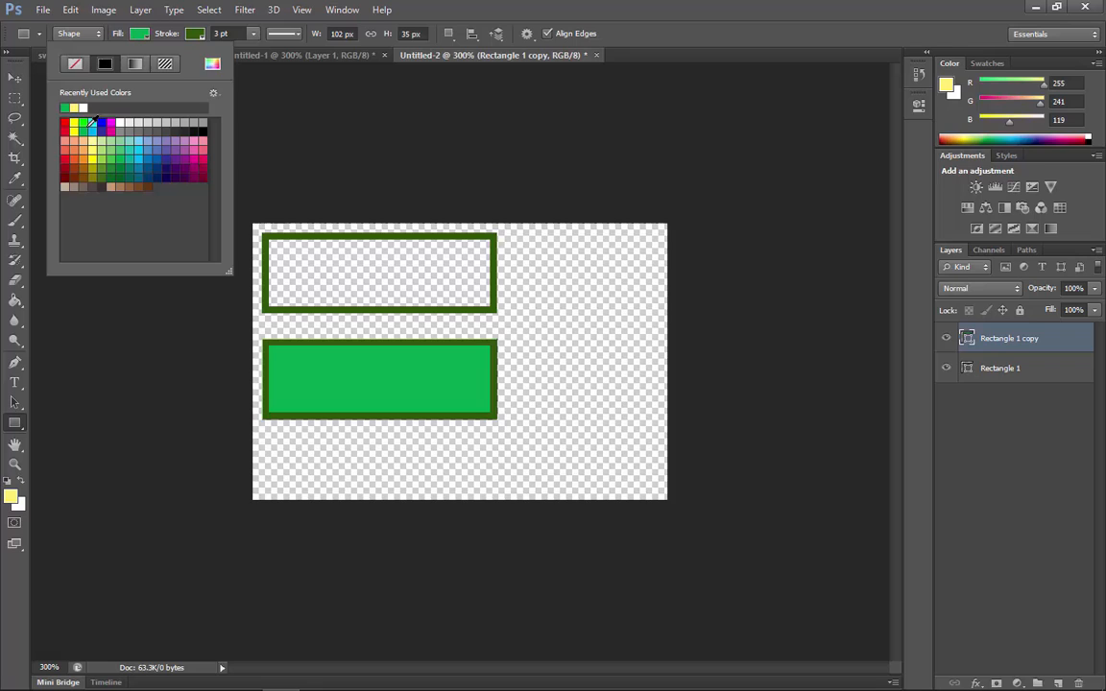
{"action": "left_click", "coordinate": [194, 35]}
{"action": "left_click", "coordinate": [192, 36]}
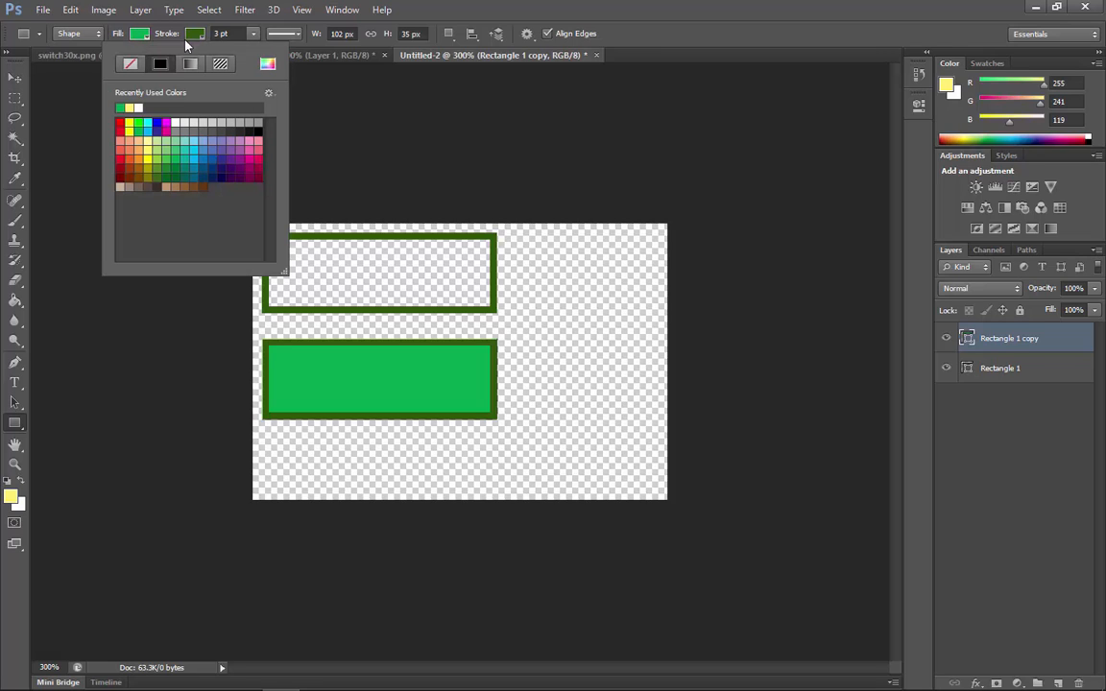
{"action": "left_click", "coordinate": [131, 63]}
{"action": "left_click", "coordinate": [442, 355]}
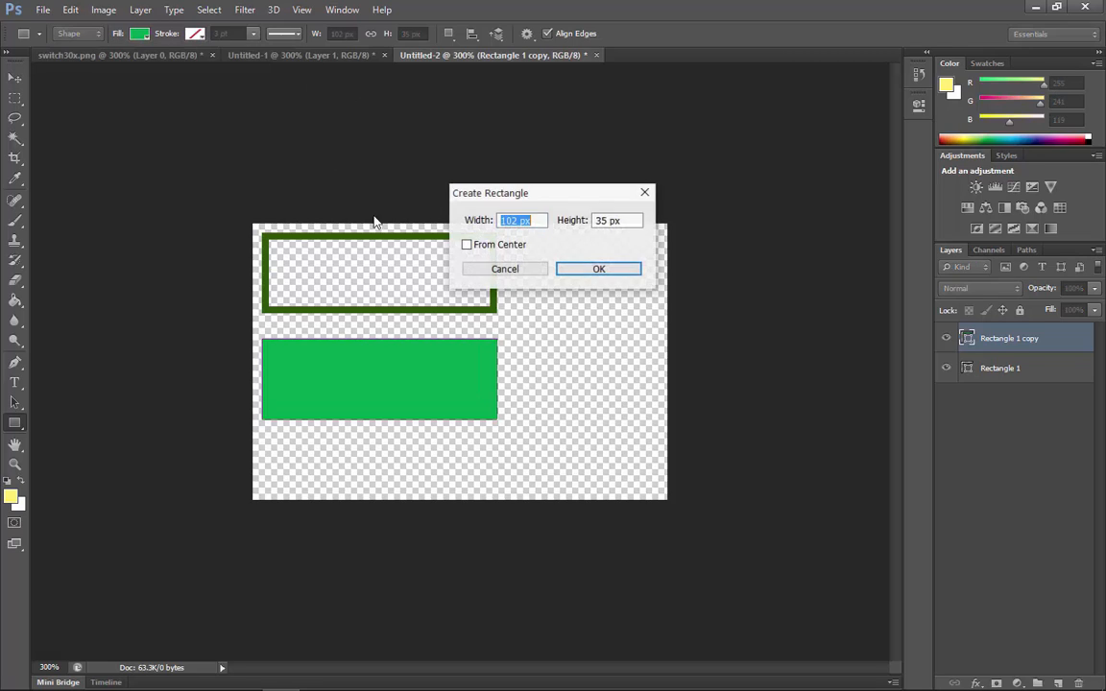
{"action": "key", "text": "Escape"}
{"action": "left_click", "coordinate": [74, 56]}
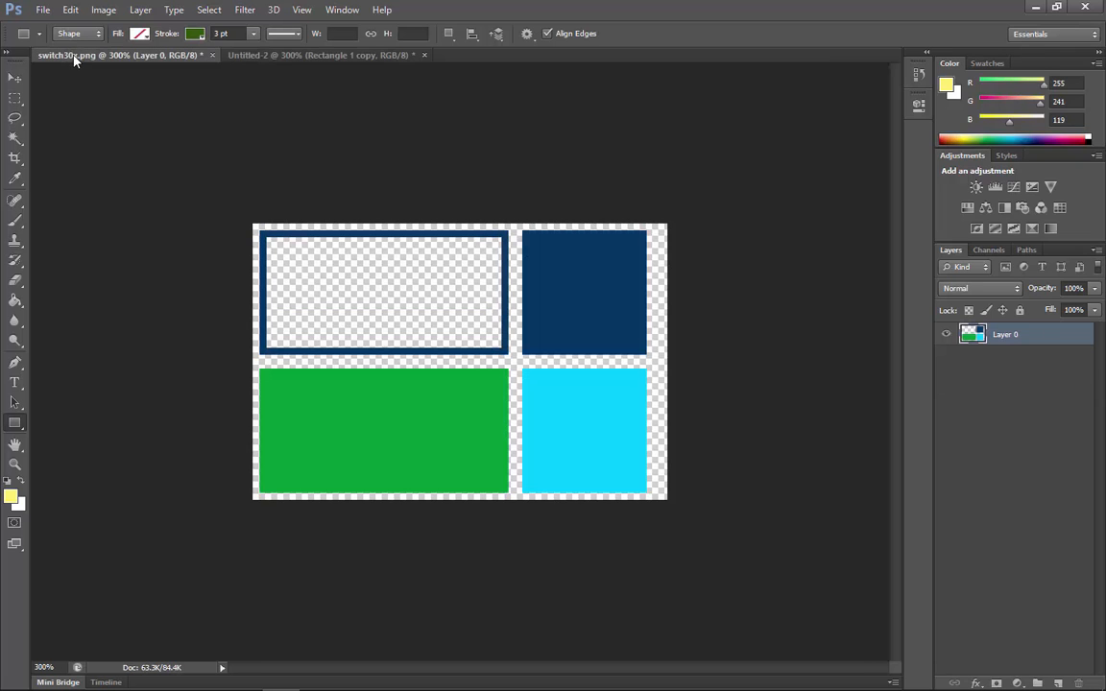
{"action": "left_click", "coordinate": [347, 55]}
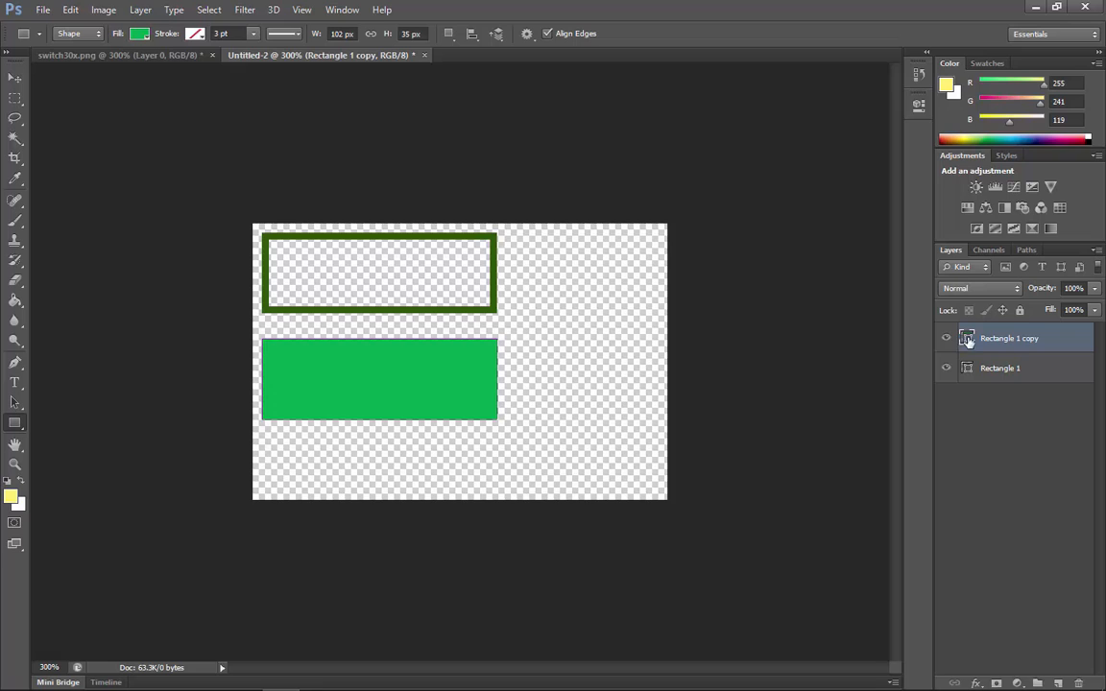
- Duplicate the outlined rectangle's layer and move the copy horizontally to the right, about half the rectangle's width
{"action": "left_click", "coordinate": [971, 370]}
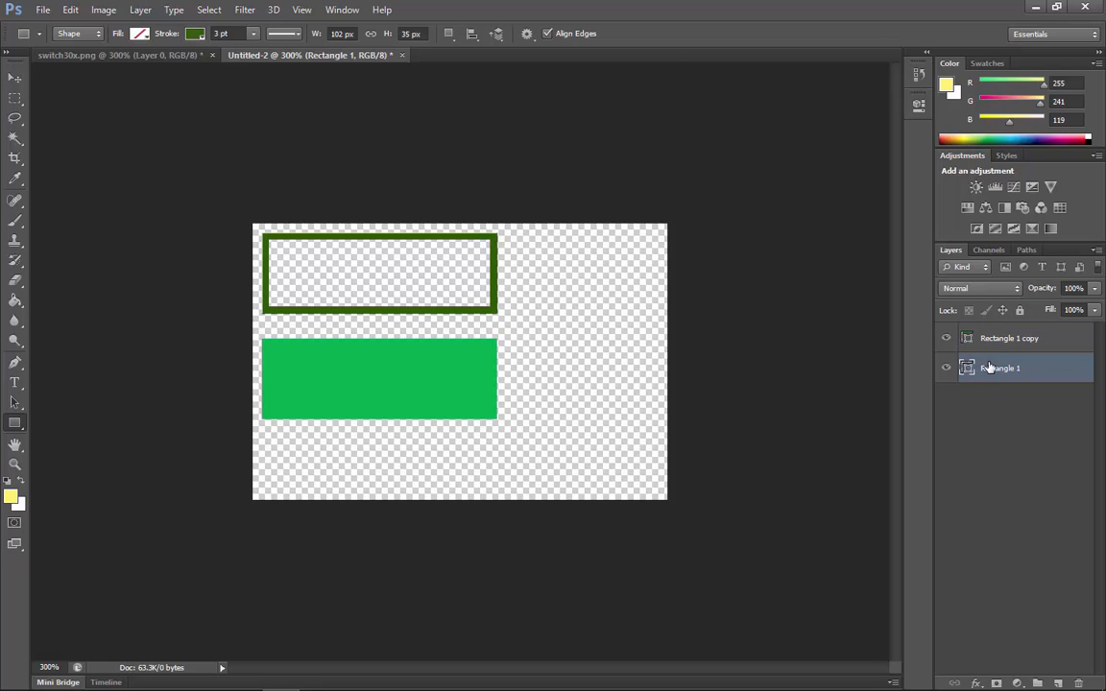
{"action": "right_click", "coordinate": [972, 371]}
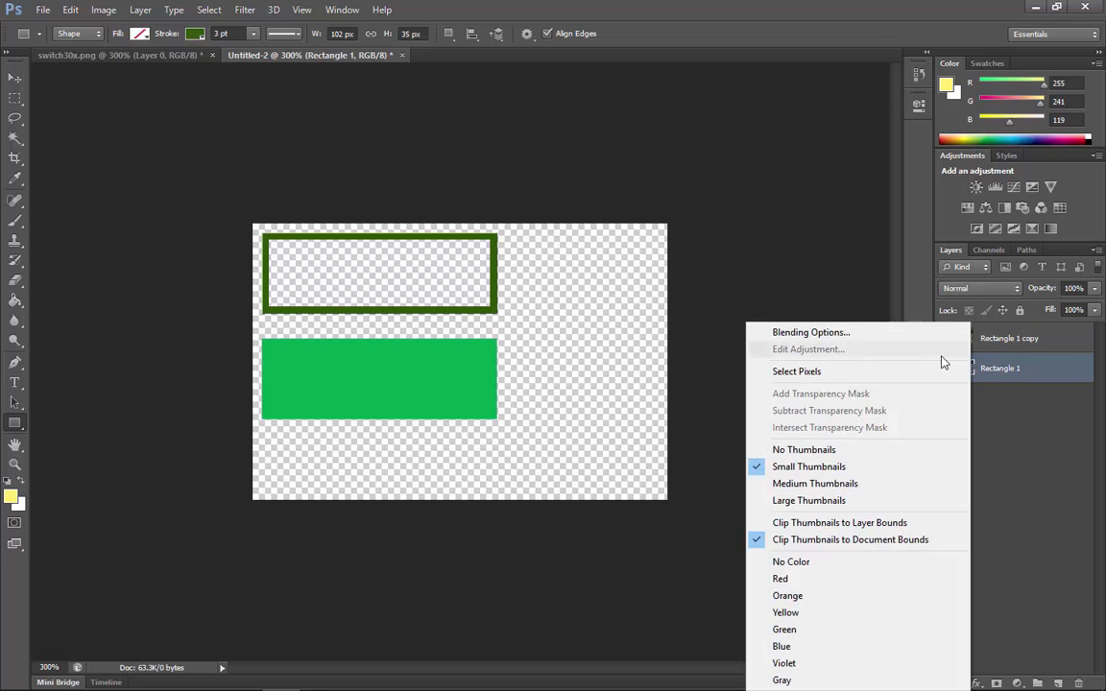
{"action": "right_click", "coordinate": [1008, 371]}
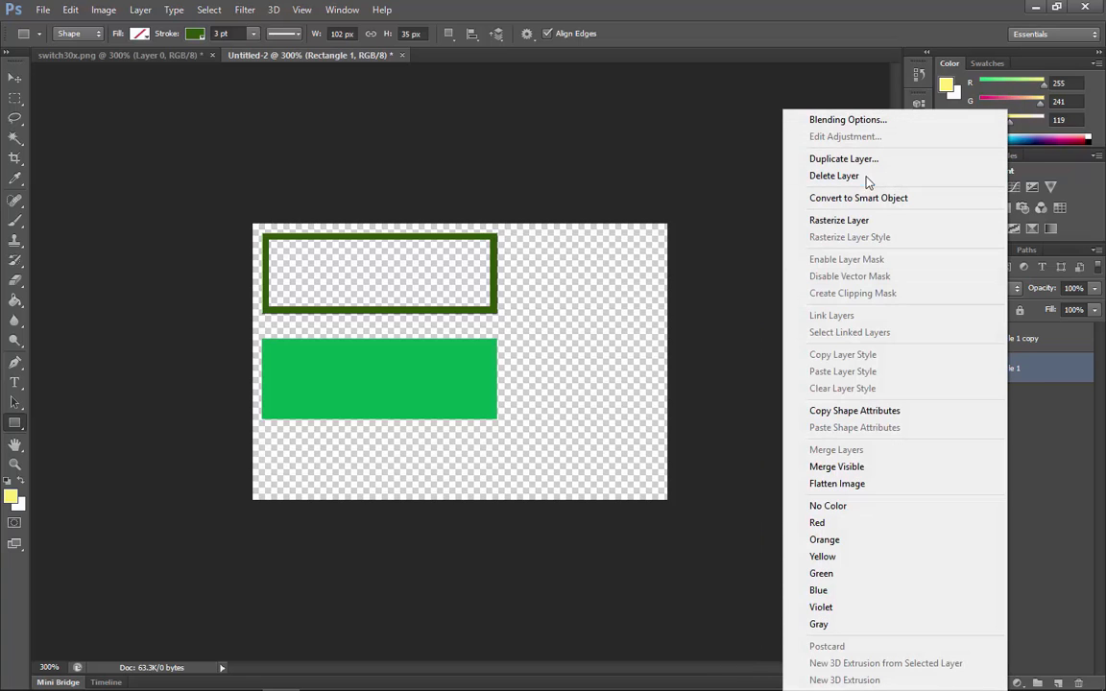
{"action": "left_click", "coordinate": [843, 158]}
{"action": "key", "text": "Return"}
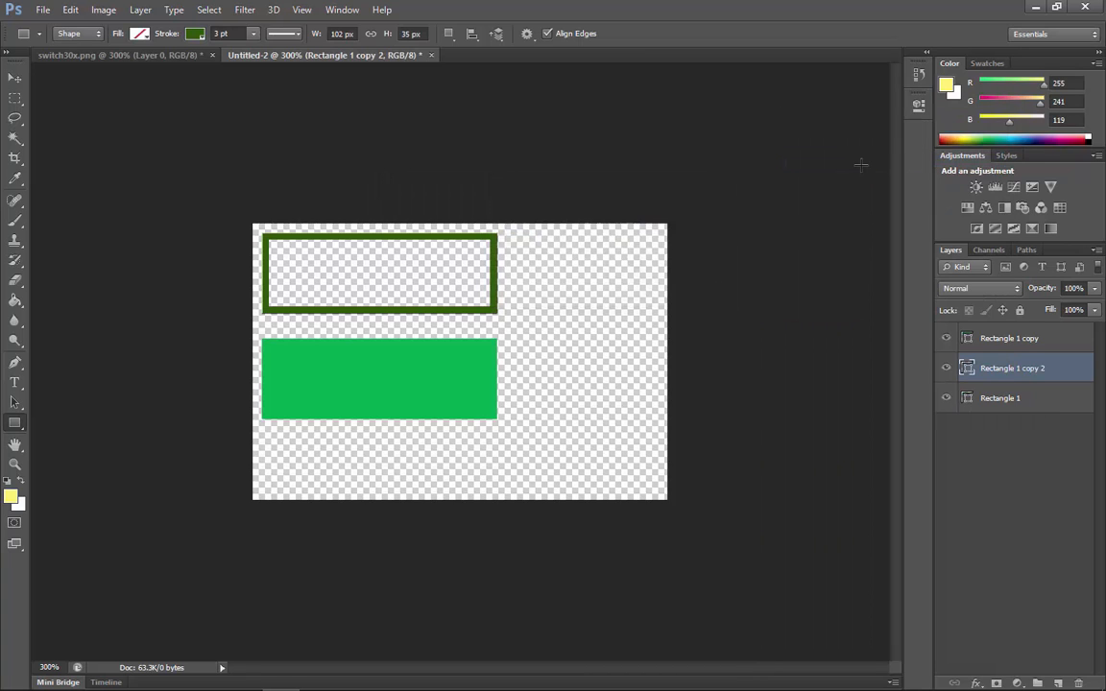
{"action": "left_click", "coordinate": [16, 79]}
{"action": "key", "text": "Right"}
{"action": "key", "text": "Right"}
{"action": "key", "text": "Right"}
{"action": "key", "text": "Right"}
{"action": "key", "text": "Right"}
{"action": "key", "text": "Right"}
{"action": "key", "text": "Right"}
{"action": "key", "text": "Right"}
{"action": "key", "text": "Right"}
{"action": "key", "text": "Right"}
{"action": "key", "text": "Right"}
{"action": "key", "text": "Right"}
{"action": "key", "text": "Right"}
{"action": "key", "text": "Right"}
{"action": "key", "text": "Right"}
{"action": "key", "text": "Right"}
{"action": "key", "text": "Right"}
{"action": "key", "text": "Right"}
{"action": "key", "text": "Right"}
{"action": "key", "text": "Right"}
{"action": "key", "text": "Right"}
{"action": "key", "text": "Right"}
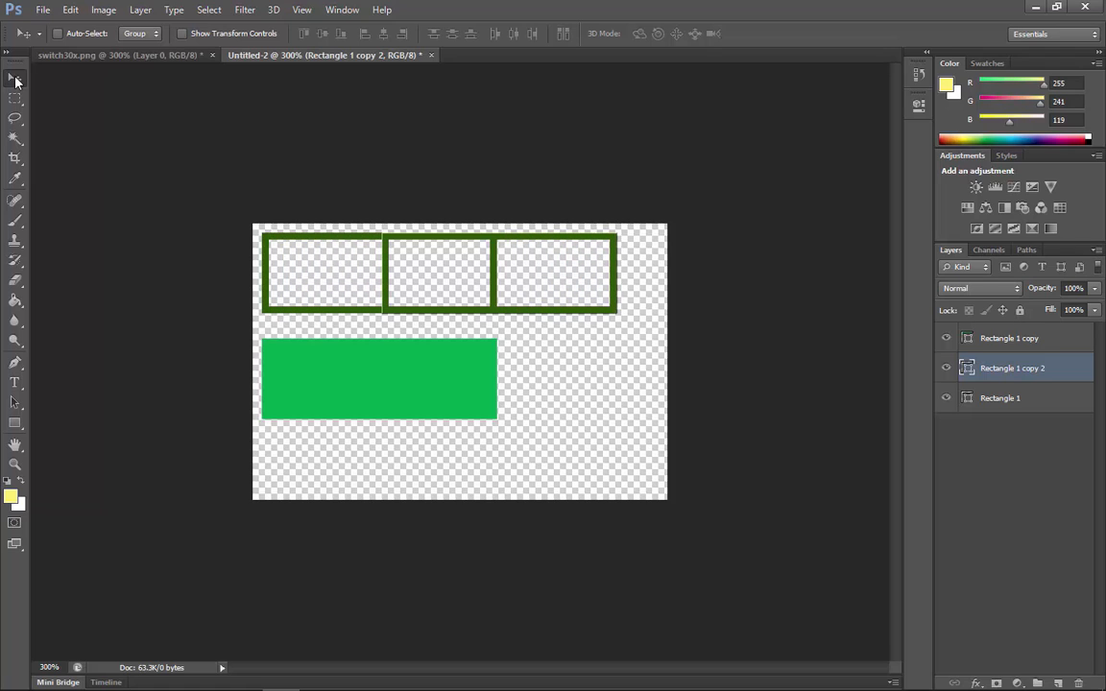
- Narrow the shifted outline copy from its left edge to about 37% width, separating it from the original rectangle
{"action": "key", "text": "ctrl+t"}
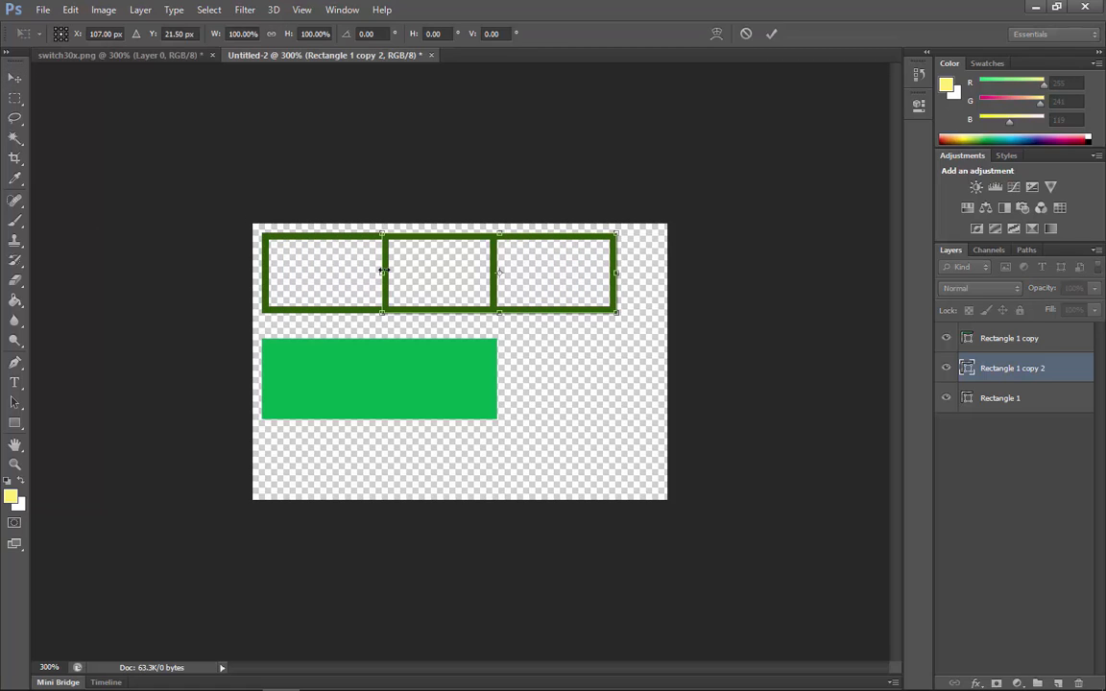
{"action": "left_click_drag", "start_coordinate": [383, 272], "coordinate": [530, 275]}
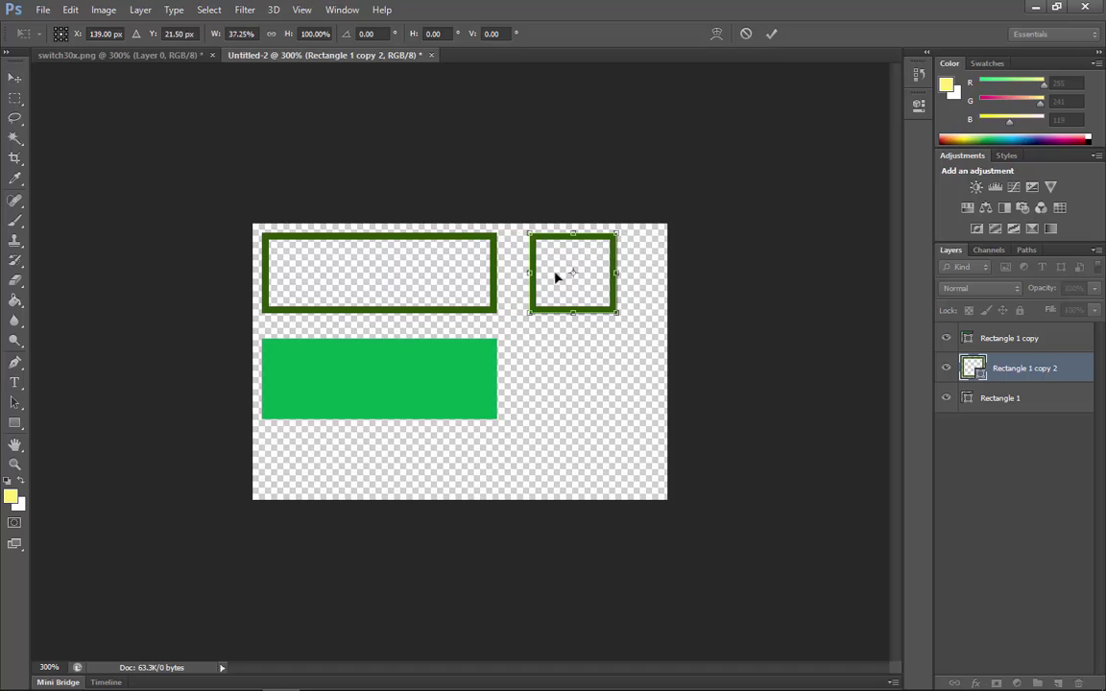
{"action": "key", "text": "Return"}
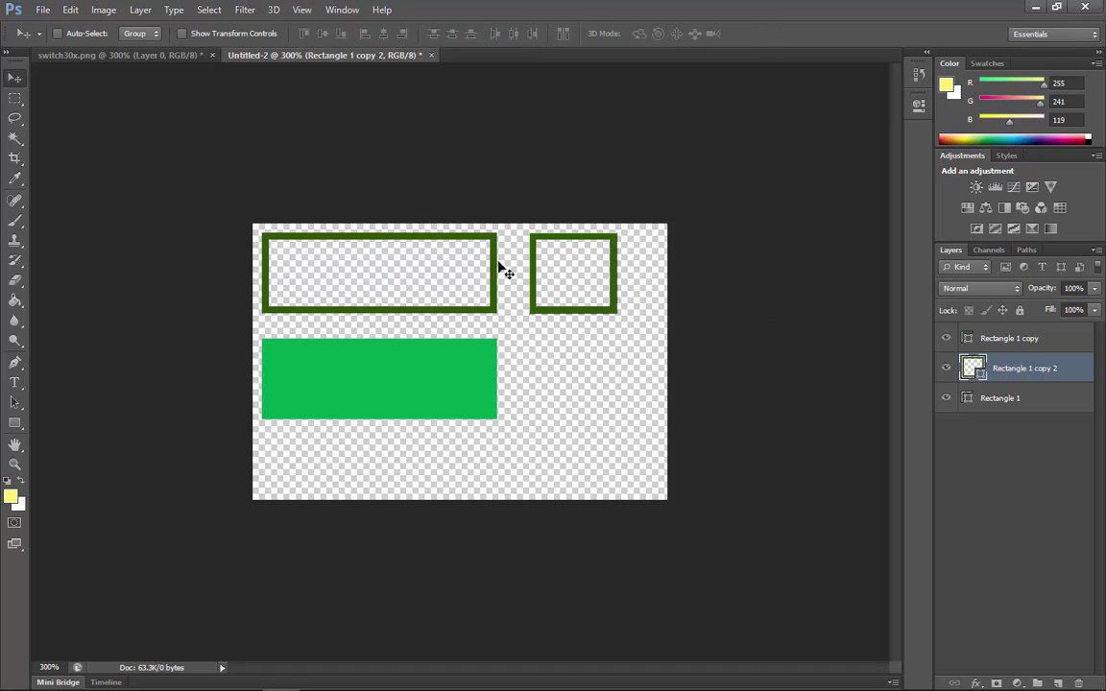
- Give the small upper-right rectangle a light blue fill and remove its stroke
{"action": "left_click", "coordinate": [14, 423]}
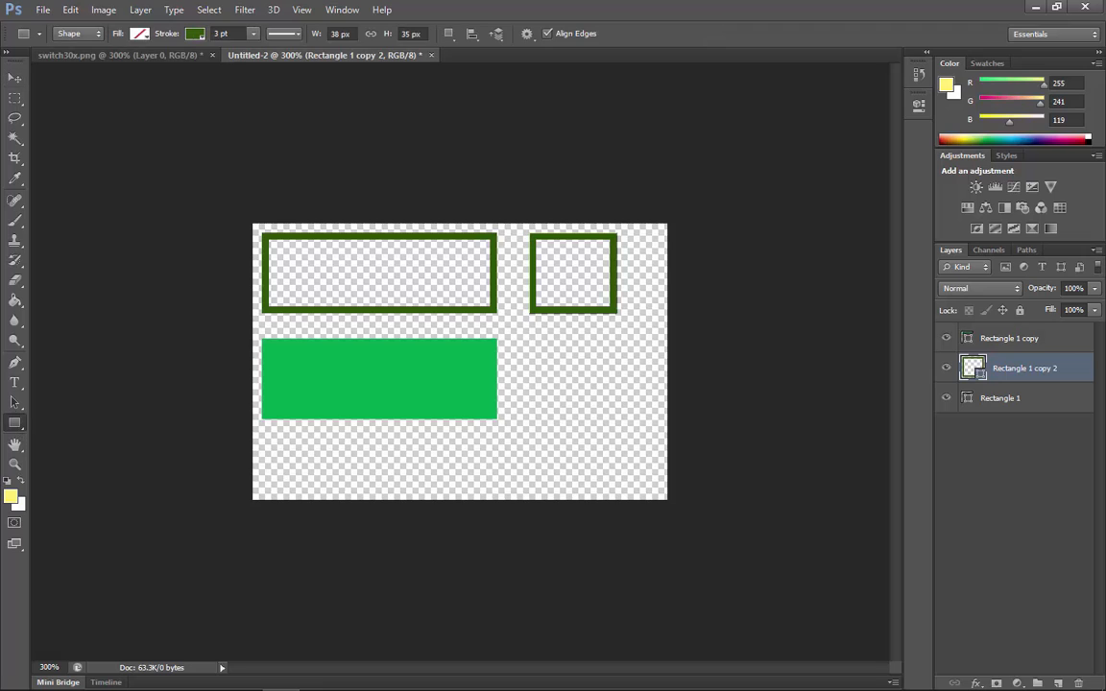
{"action": "left_click", "coordinate": [139, 34]}
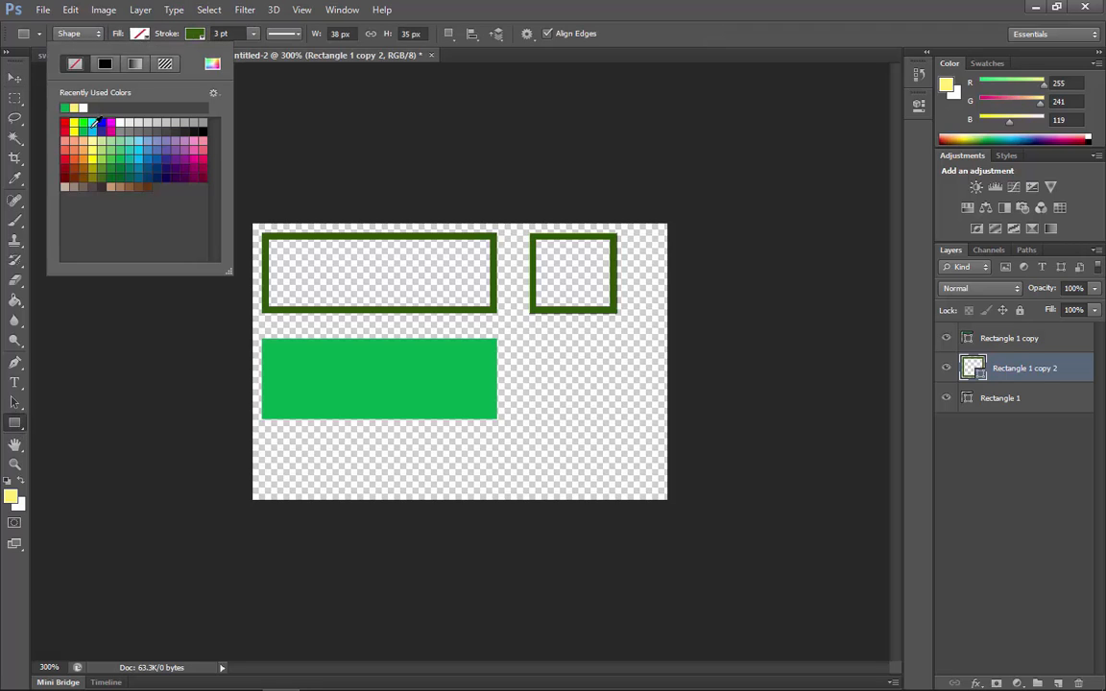
{"action": "left_click", "coordinate": [91, 123]}
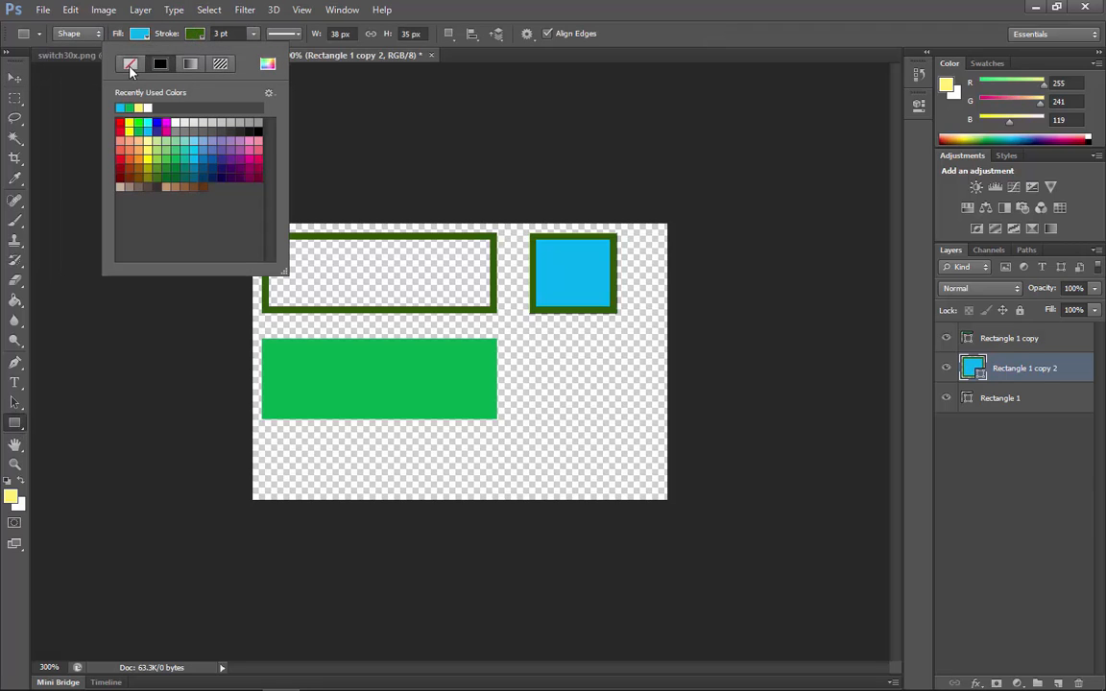
{"action": "left_click", "coordinate": [128, 62]}
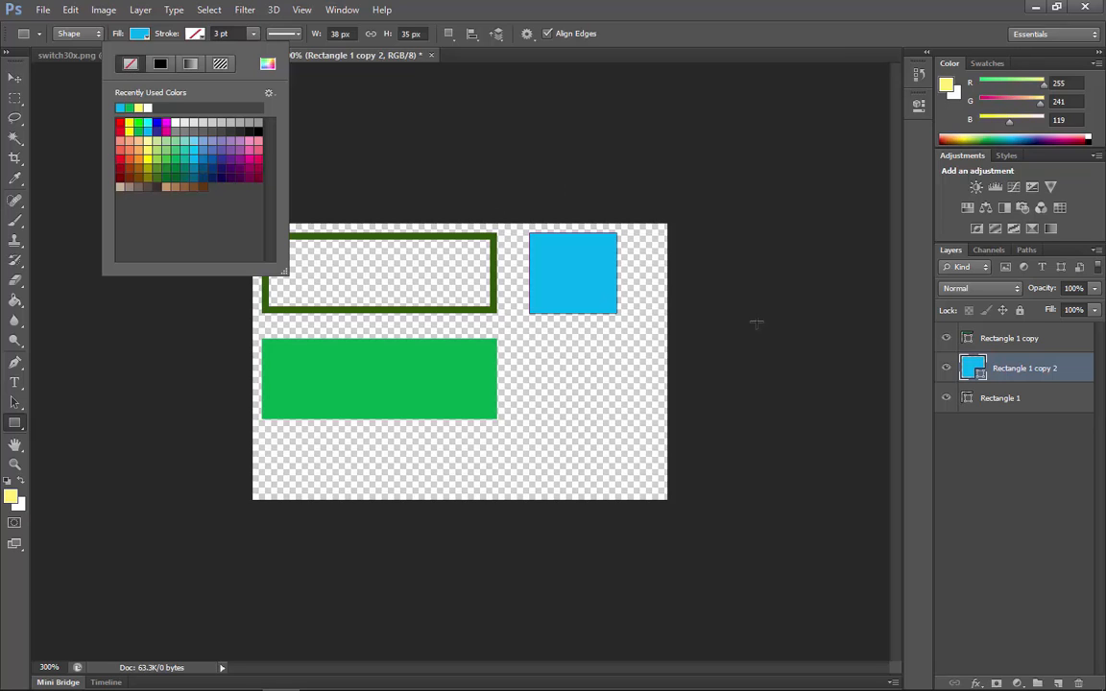
{"action": "left_click", "coordinate": [881, 330]}
- Duplicate the light blue rectangle's layer and move the copy straight down until it lines up with the green rectangle
{"action": "right_click", "coordinate": [977, 368]}
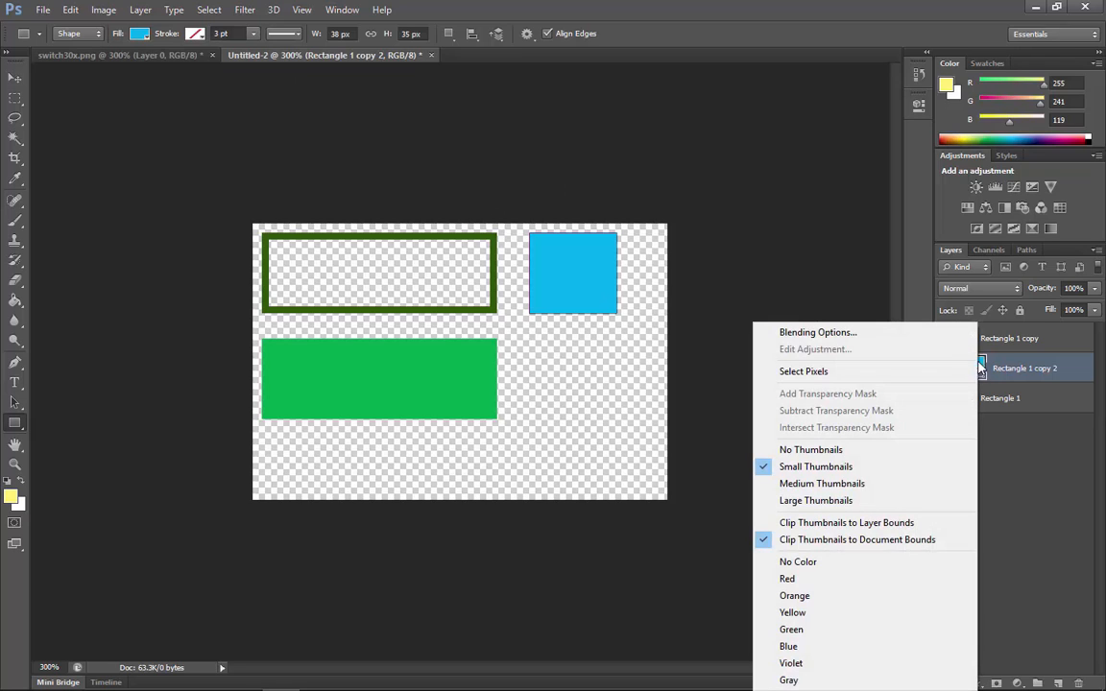
{"action": "right_click", "coordinate": [1018, 369]}
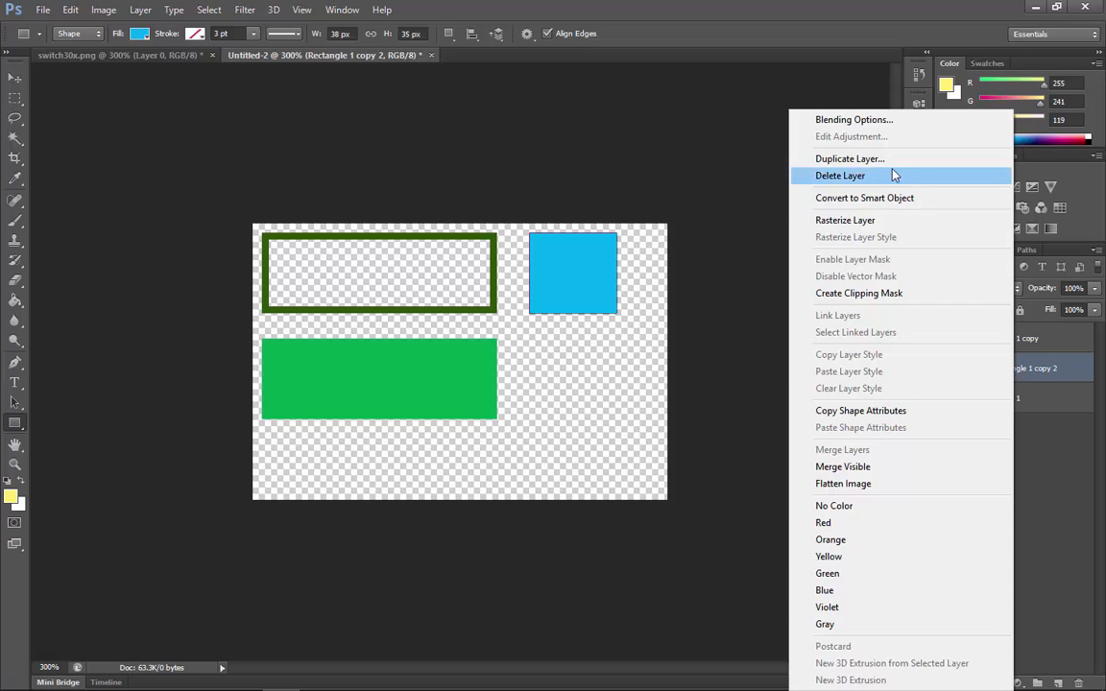
{"action": "left_click", "coordinate": [821, 161]}
{"action": "key", "text": "Return"}
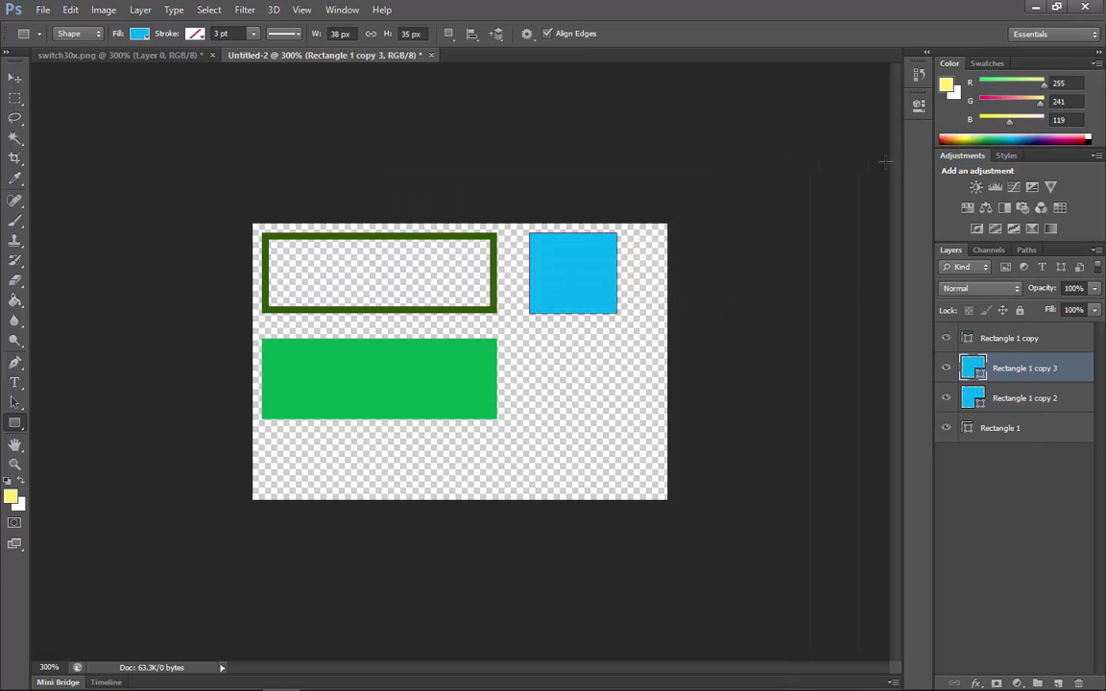
{"action": "left_click", "coordinate": [12, 81]}
{"action": "key", "text": "Down"}
{"action": "key", "text": "Down"}
{"action": "key", "text": "Down"}
{"action": "key", "text": "Down"}
{"action": "key", "text": "Down"}
{"action": "key", "text": "Down"}
{"action": "key", "text": "Down"}
{"action": "key", "text": "Down"}
{"action": "key", "text": "Down"}
{"action": "key", "text": "Down"}
{"action": "key", "text": "Down"}
{"action": "key", "text": "Down"}
{"action": "key", "text": "Down"}
{"action": "key", "text": "Down"}
{"action": "key", "text": "Down"}
{"action": "key", "text": "Down"}
{"action": "key", "text": "Down"}
{"action": "key", "text": "Down"}
{"action": "key", "text": "Down"}
{"action": "key", "text": "Down"}
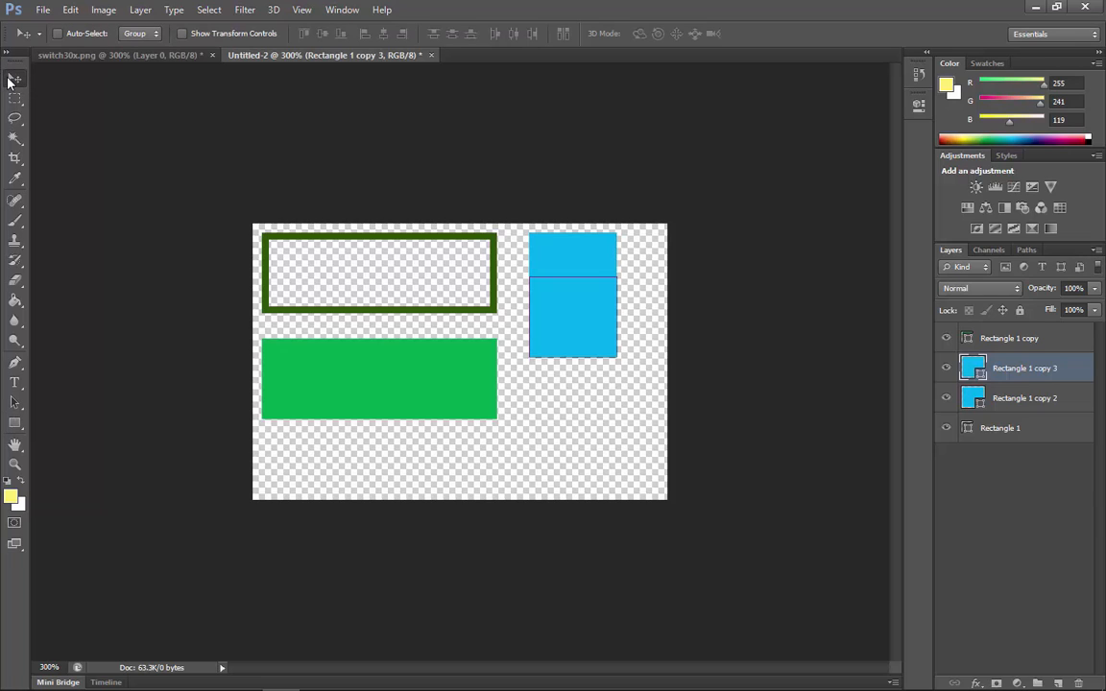
{"action": "key", "text": "Down"}
{"action": "key", "text": "Down"}
{"action": "key", "text": "Down"}
{"action": "key", "text": "Down"}
{"action": "key", "text": "Down"}
{"action": "key", "text": "Down"}
{"action": "key", "text": "Down"}
{"action": "key", "text": "Down"}
{"action": "key", "text": "Down"}
{"action": "key", "text": "Down"}
{"action": "key", "text": "Down"}
{"action": "key", "text": "Down"}
{"action": "key", "text": "Up"}
{"action": "key", "text": "Up"}
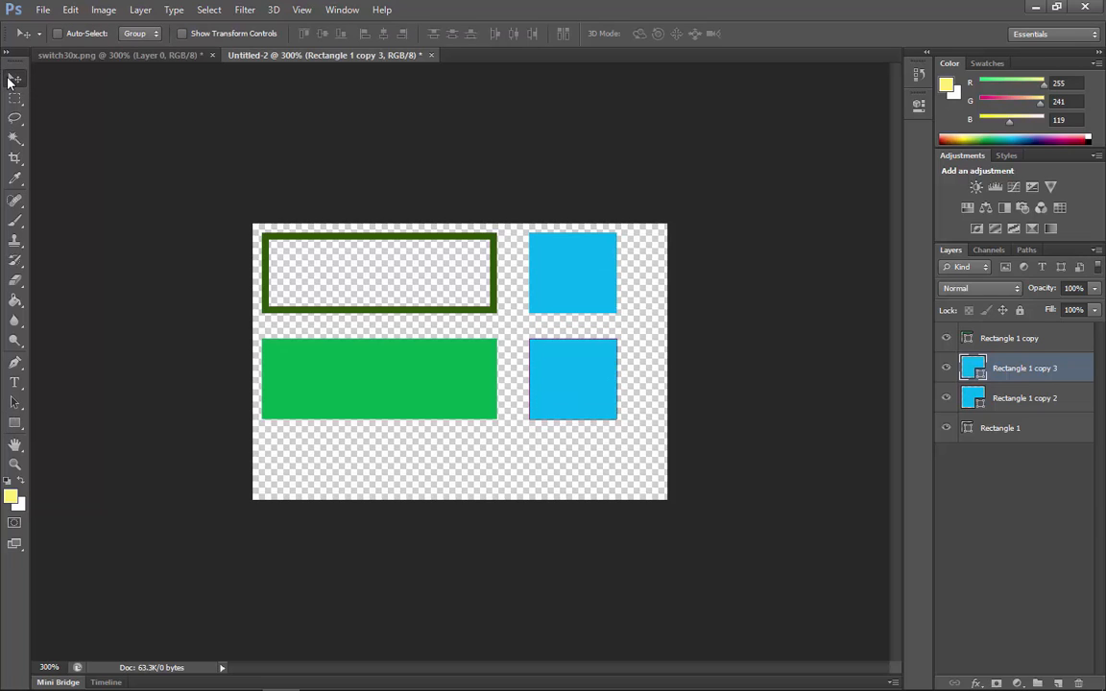
- Change the fill of the lower small rectangle to dark violet-blue
{"action": "left_click", "coordinate": [15, 422]}
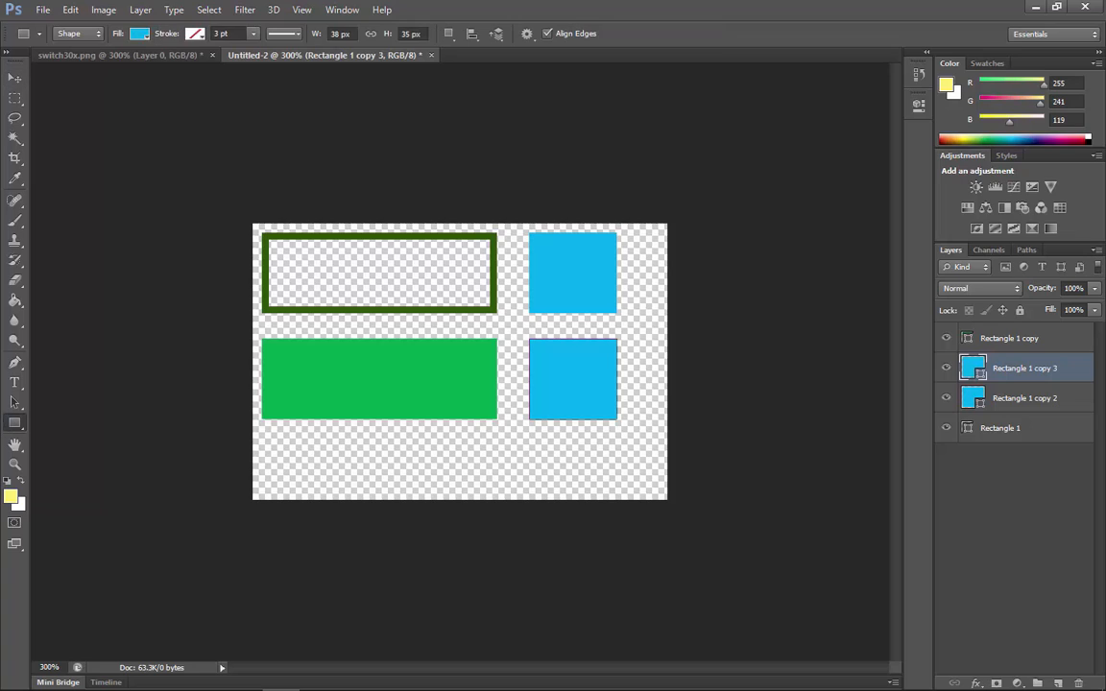
{"action": "left_click", "coordinate": [135, 34]}
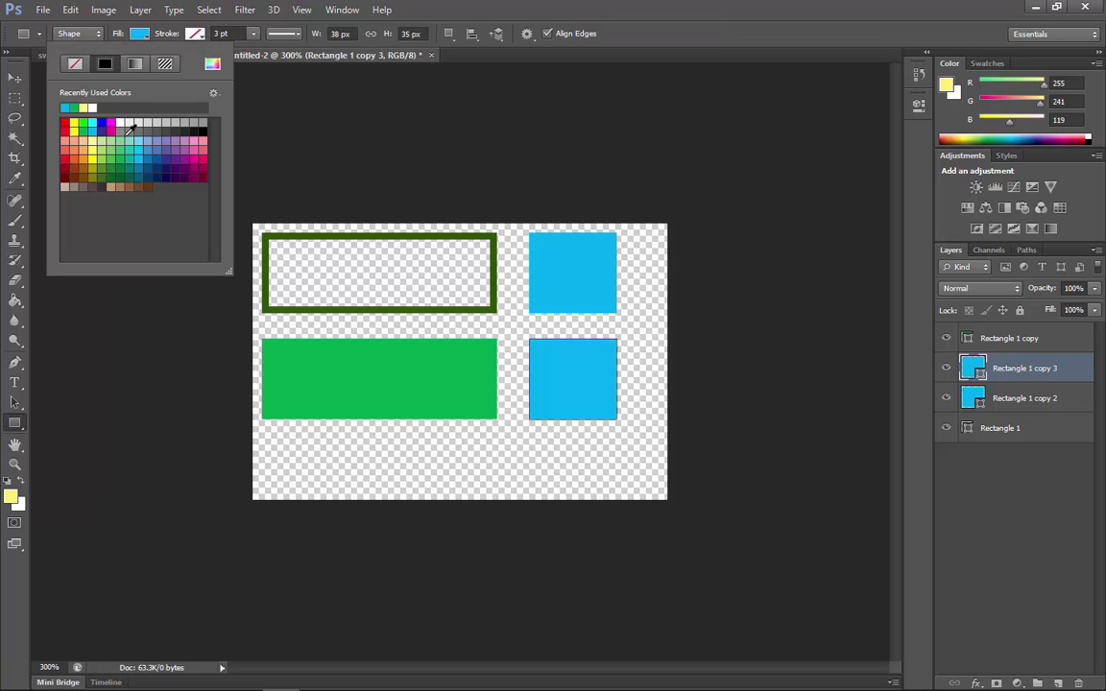
{"action": "left_click", "coordinate": [103, 129]}
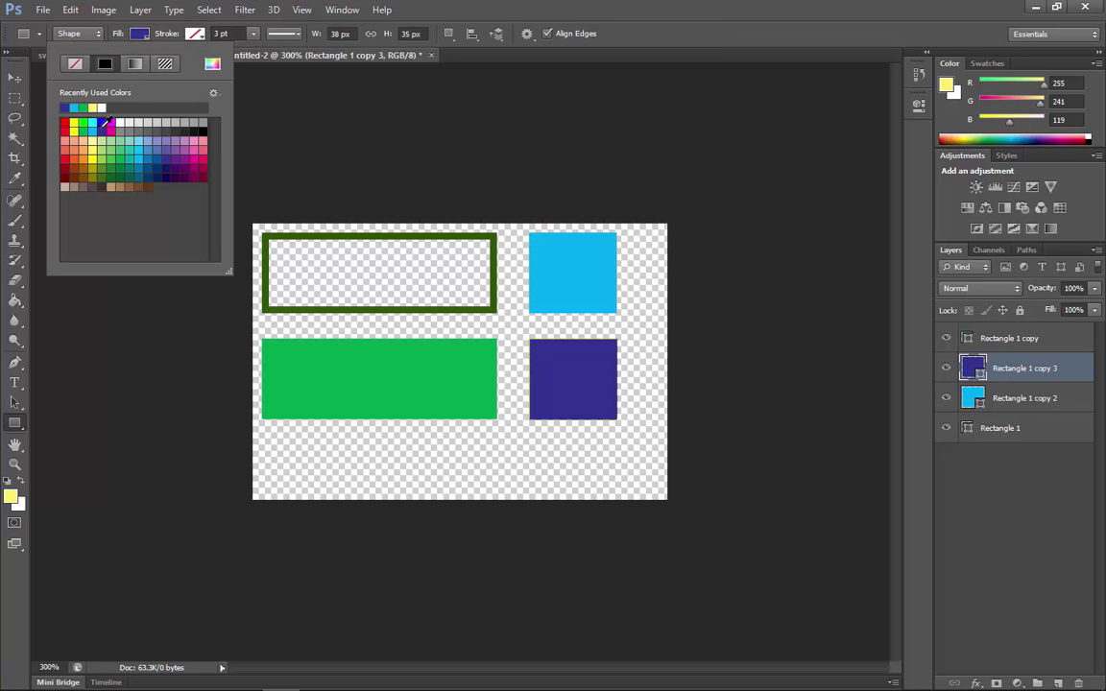
- Change the fill of the lower small rectangle to pure blue and compare the drawing with switch30x.png
{"action": "left_click", "coordinate": [101, 124]}
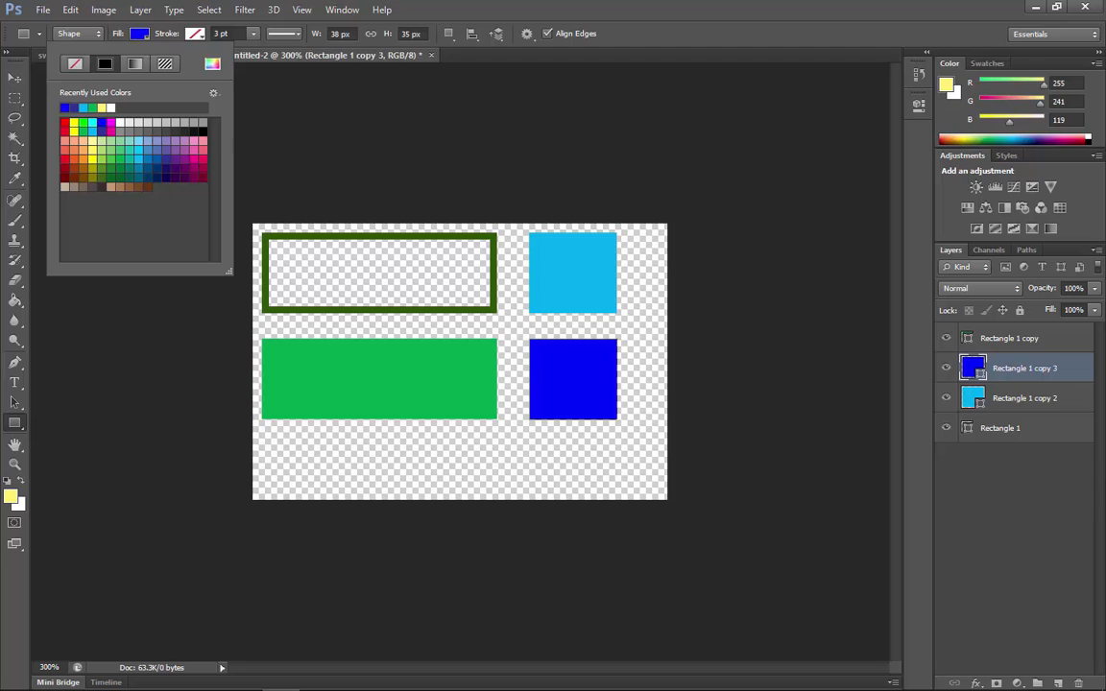
{"action": "left_click", "coordinate": [12, 83]}
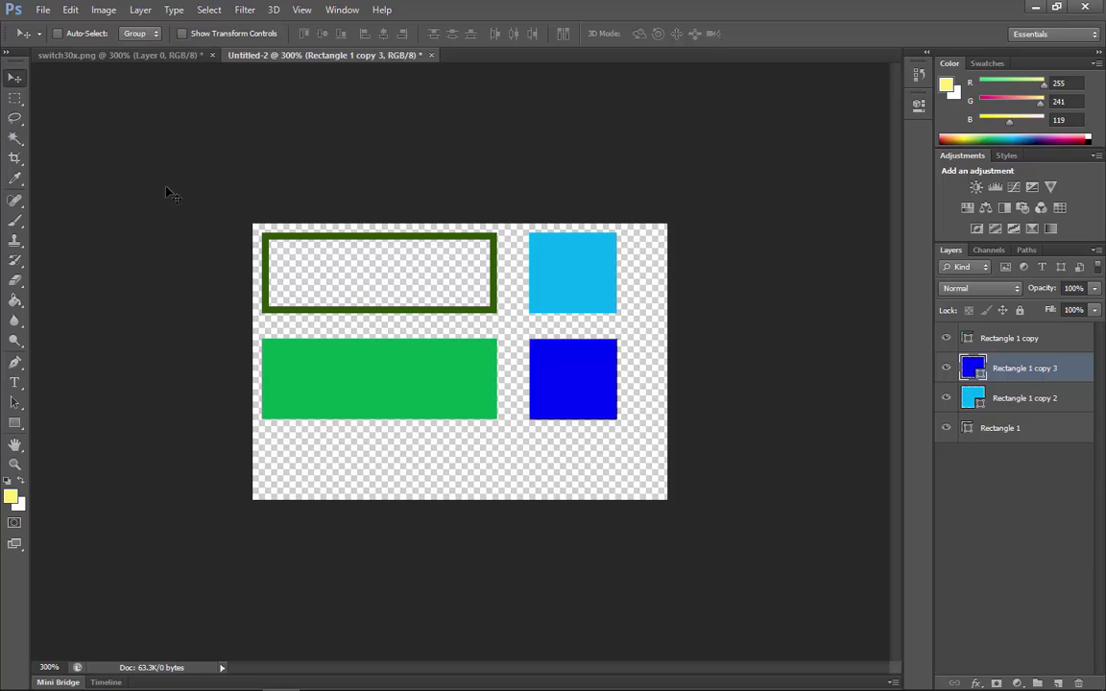
{"action": "left_click", "coordinate": [73, 55]}
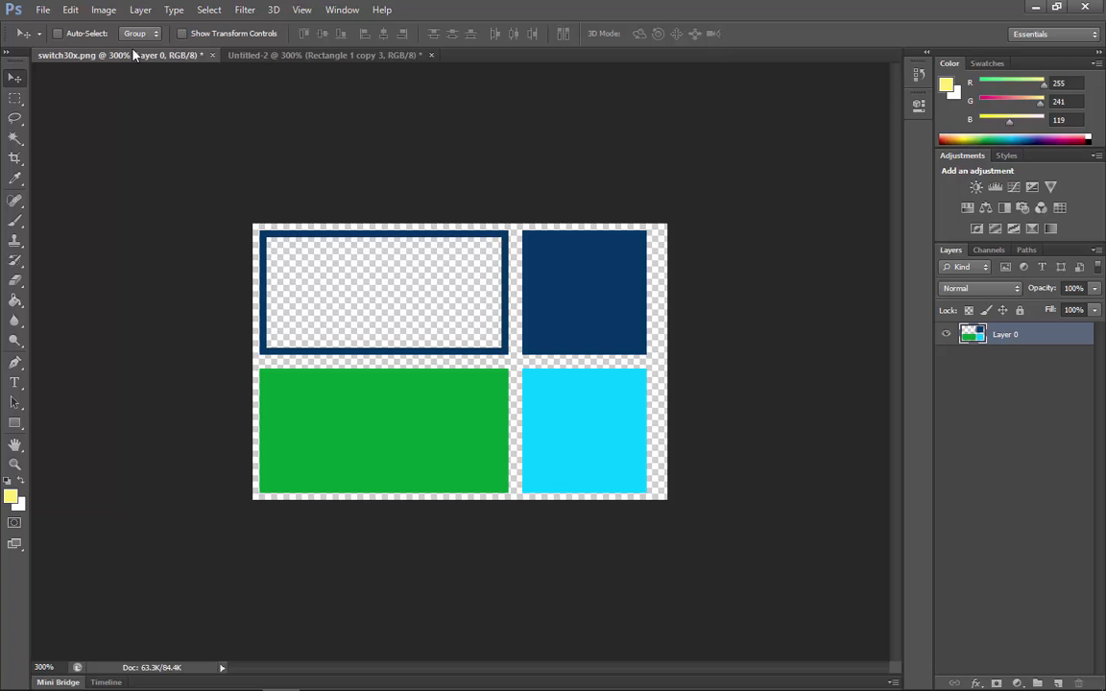
{"action": "left_click", "coordinate": [284, 57]}
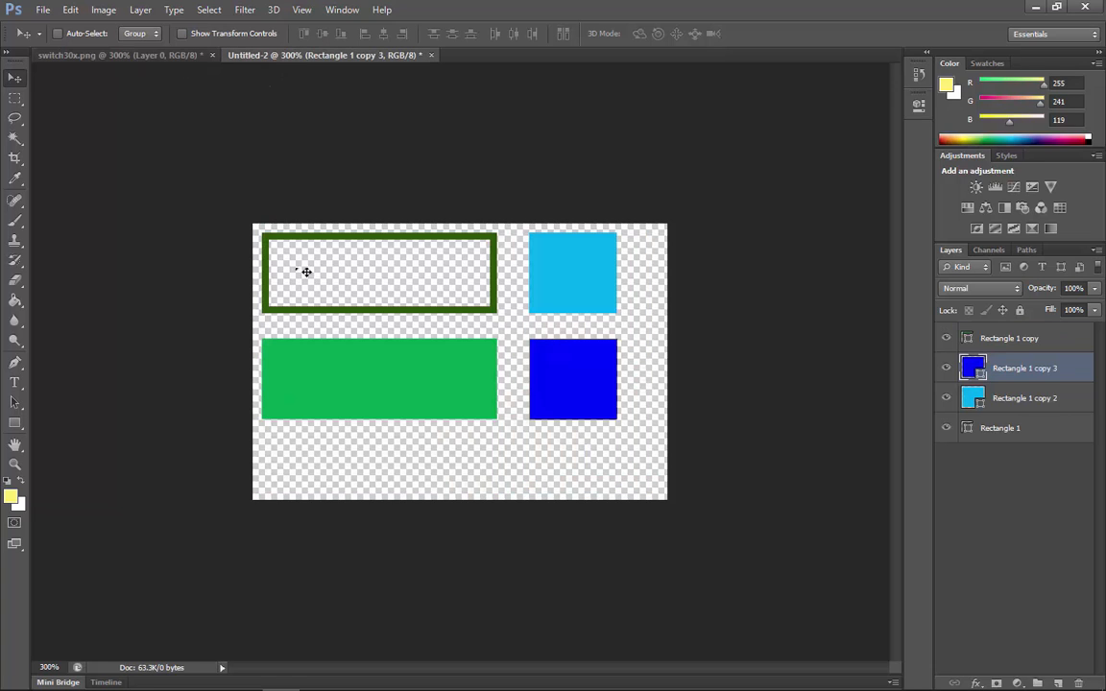
{"action": "left_click", "coordinate": [104, 10]}
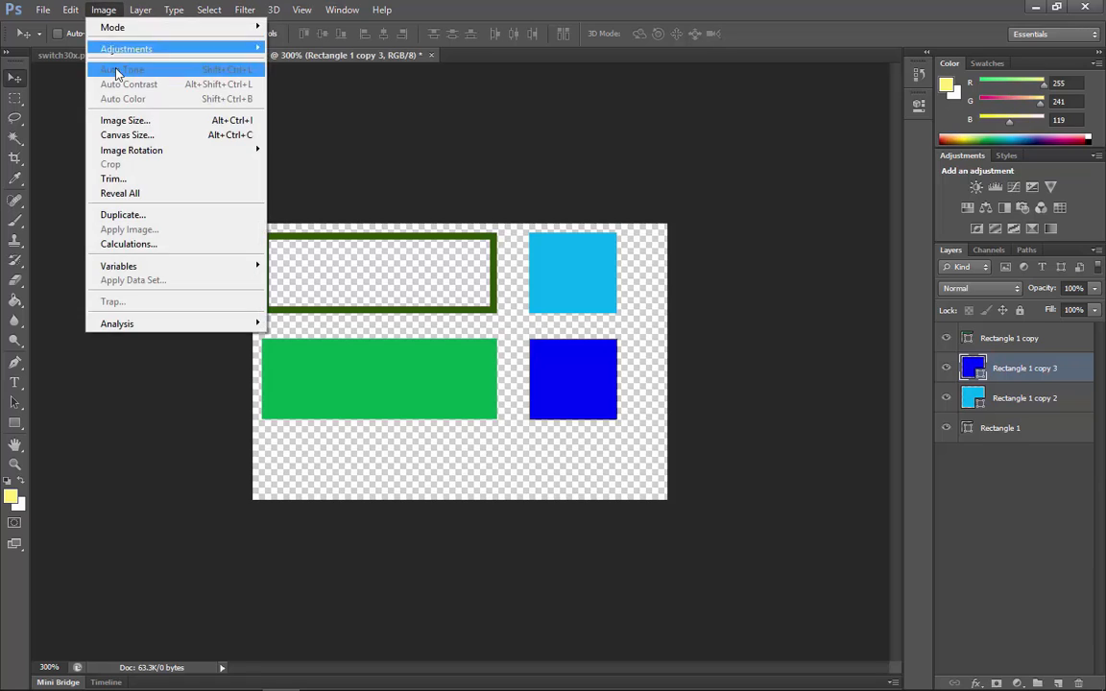
{"action": "left_click", "coordinate": [113, 117]}
{"action": "left_click", "coordinate": [562, 184]}
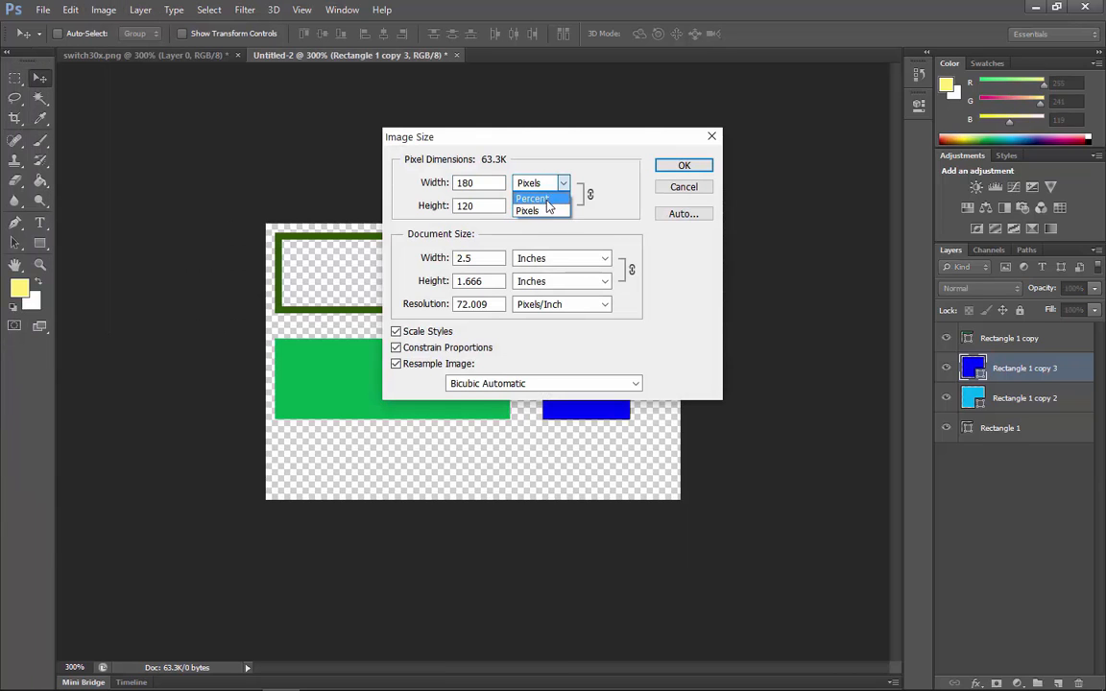
{"action": "left_click", "coordinate": [534, 198]}
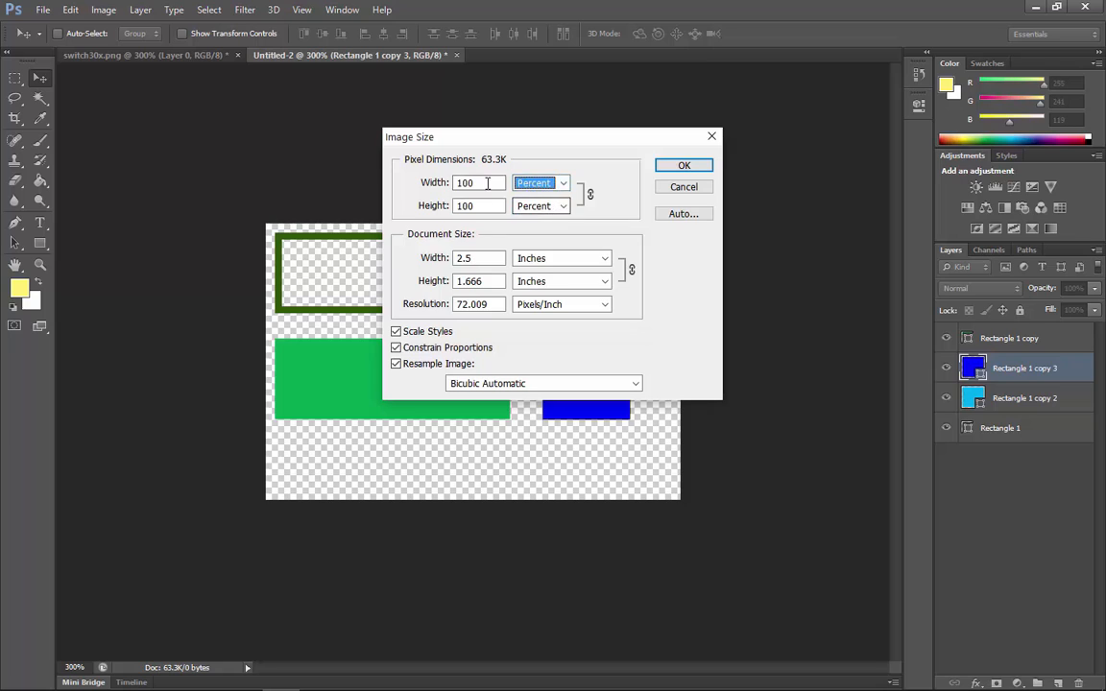
{"action": "key", "text": "shift+Tab"}
{"action": "type", "text": "50"}
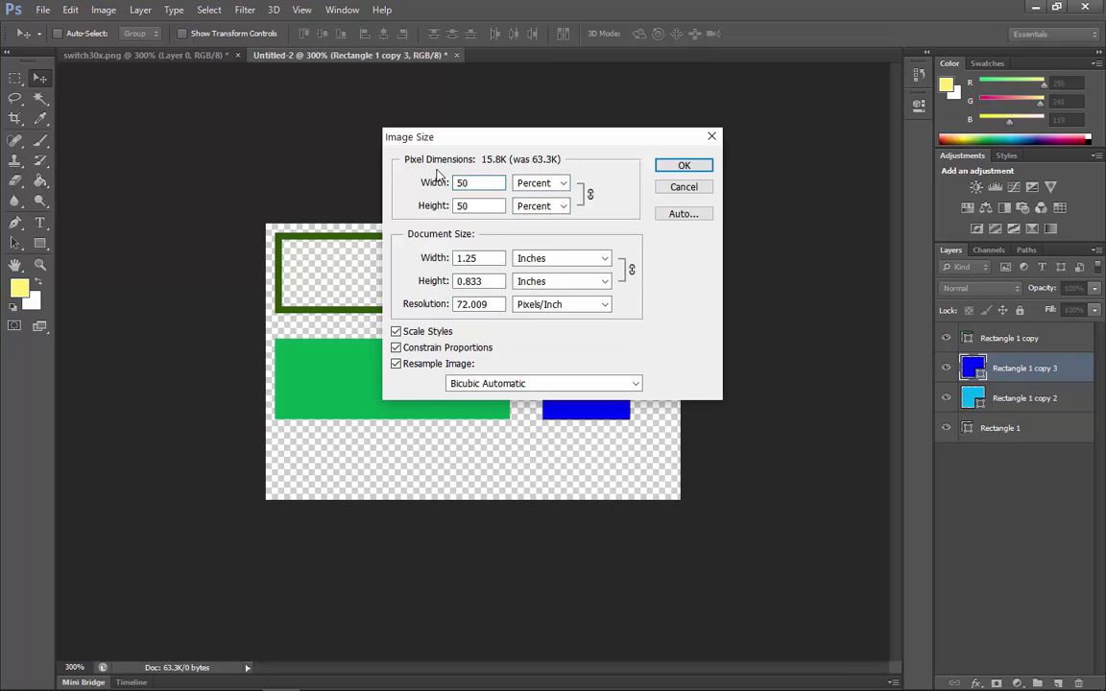
{"action": "left_click", "coordinate": [713, 138]}
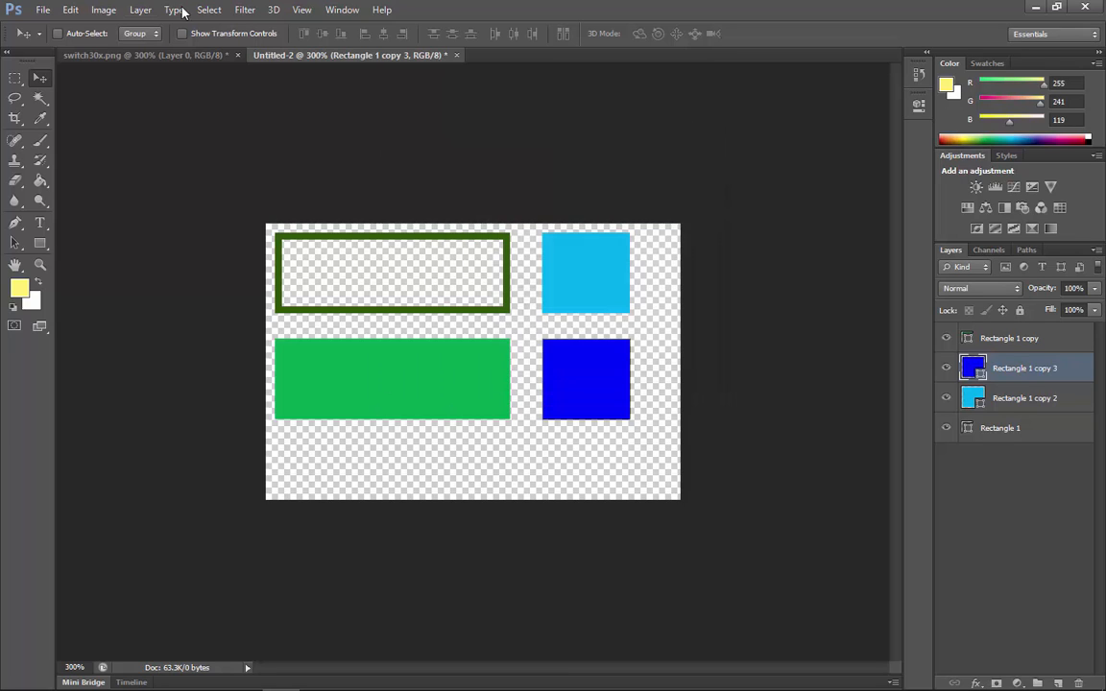
{"action": "left_click", "coordinate": [43, 12]}
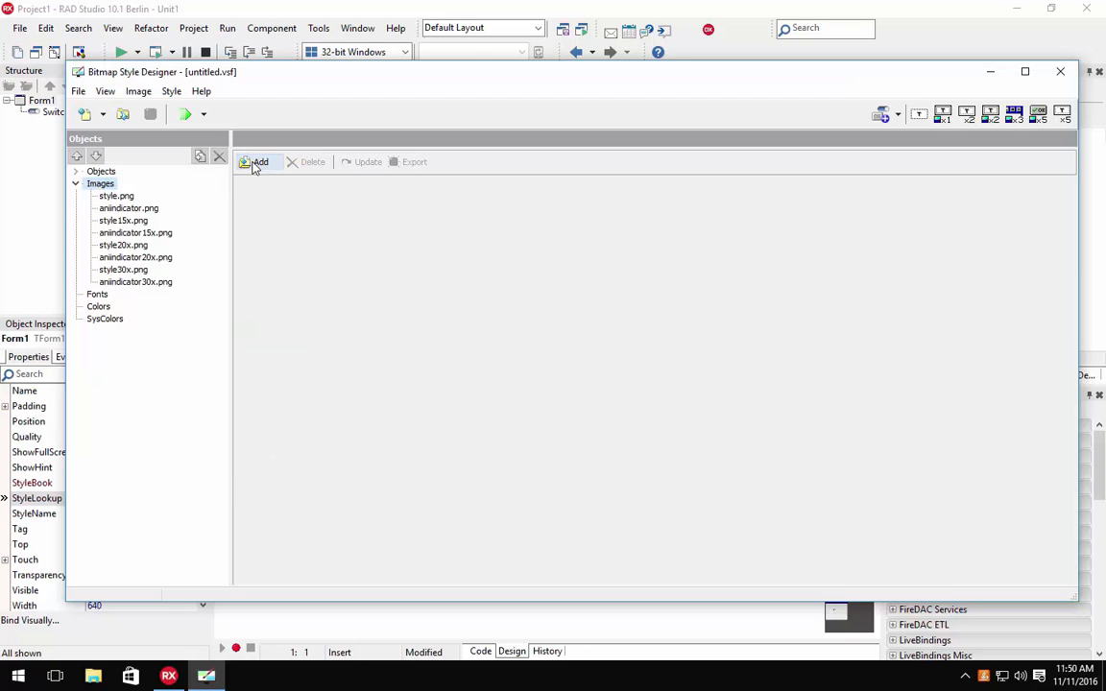
- In the Bitmap Style Designer, add switch.png and switch15x.png from the switch_demo folder to the style's images
{"action": "left_click", "coordinate": [256, 163]}
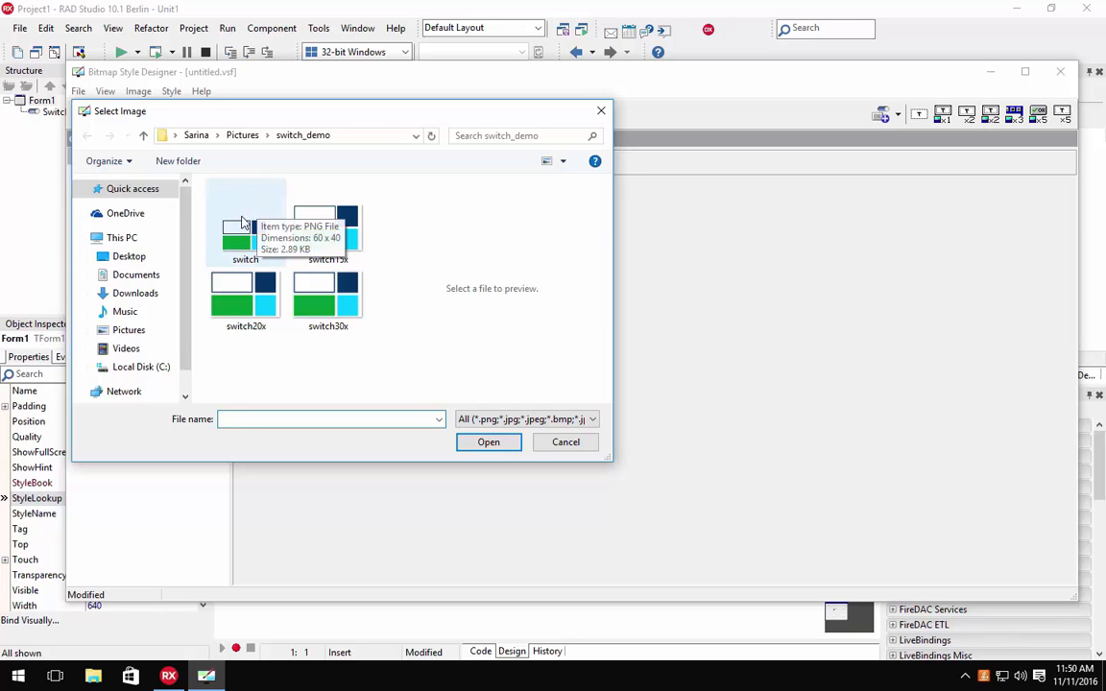
{"action": "double_click", "coordinate": [243, 224]}
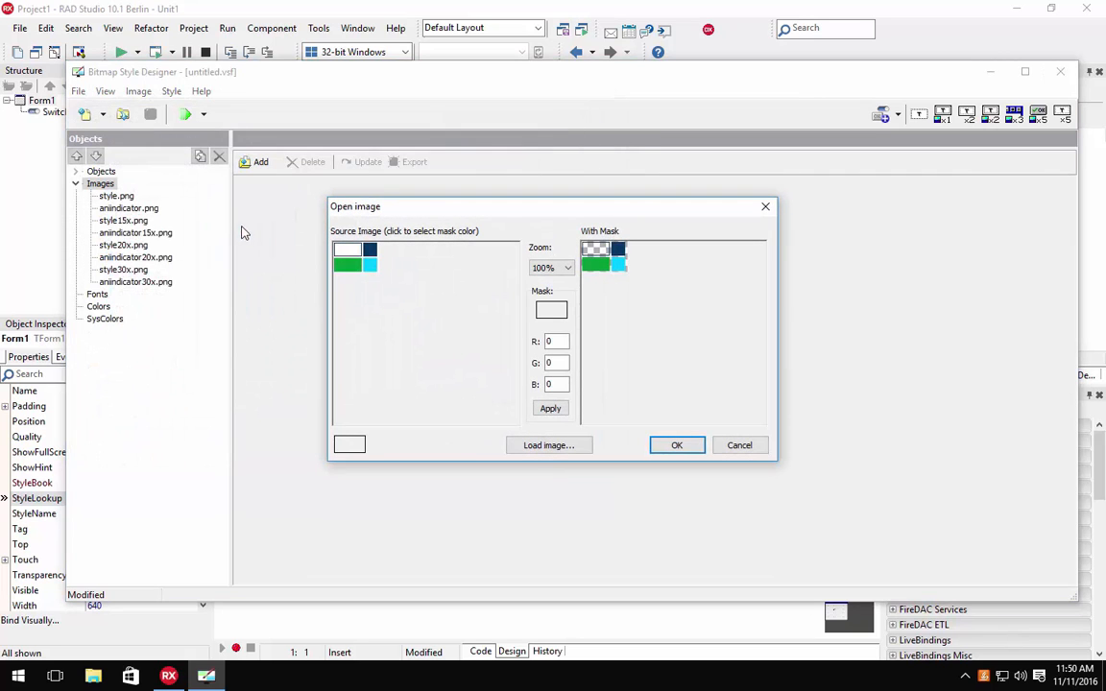
{"action": "left_click", "coordinate": [676, 444]}
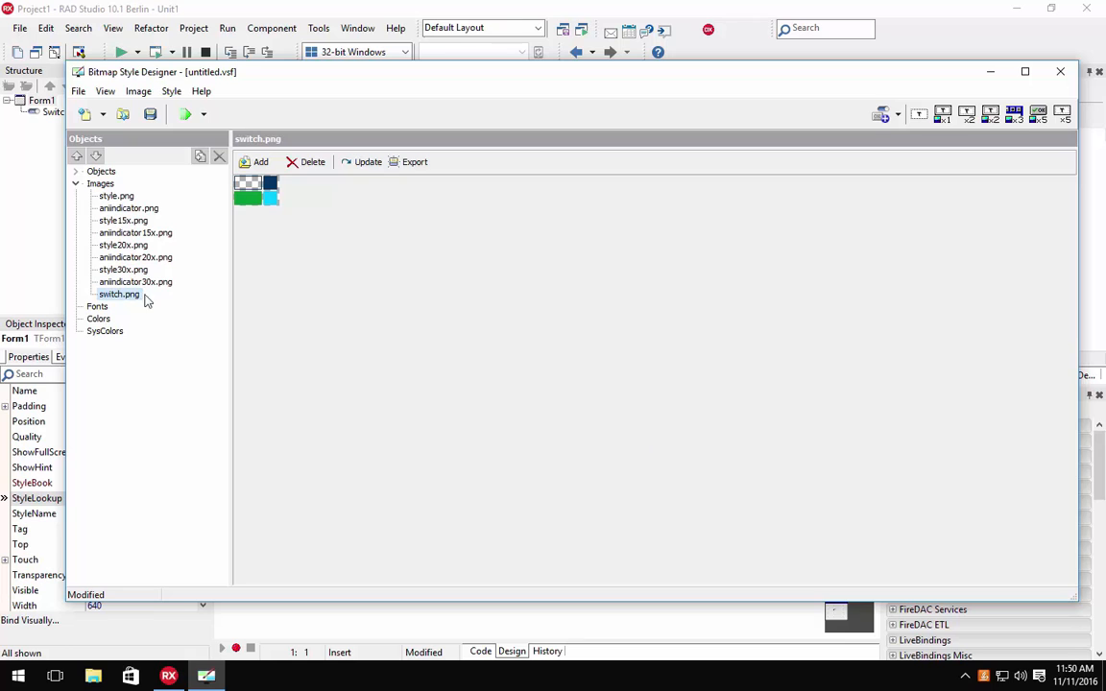
{"action": "left_click", "coordinate": [258, 161]}
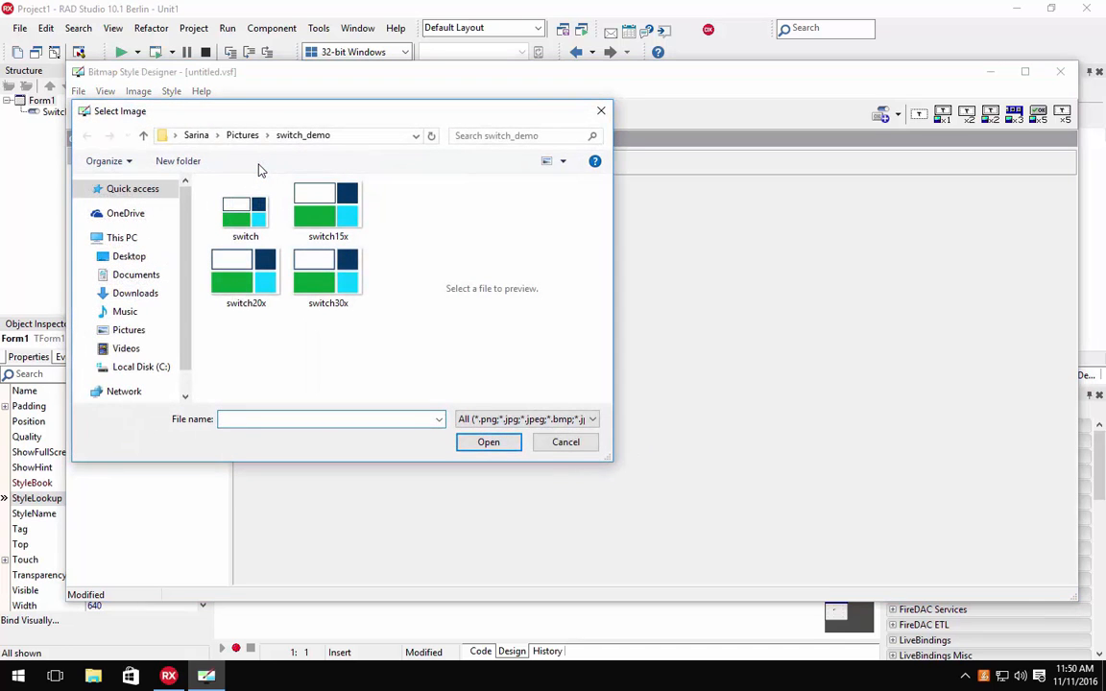
{"action": "double_click", "coordinate": [316, 190]}
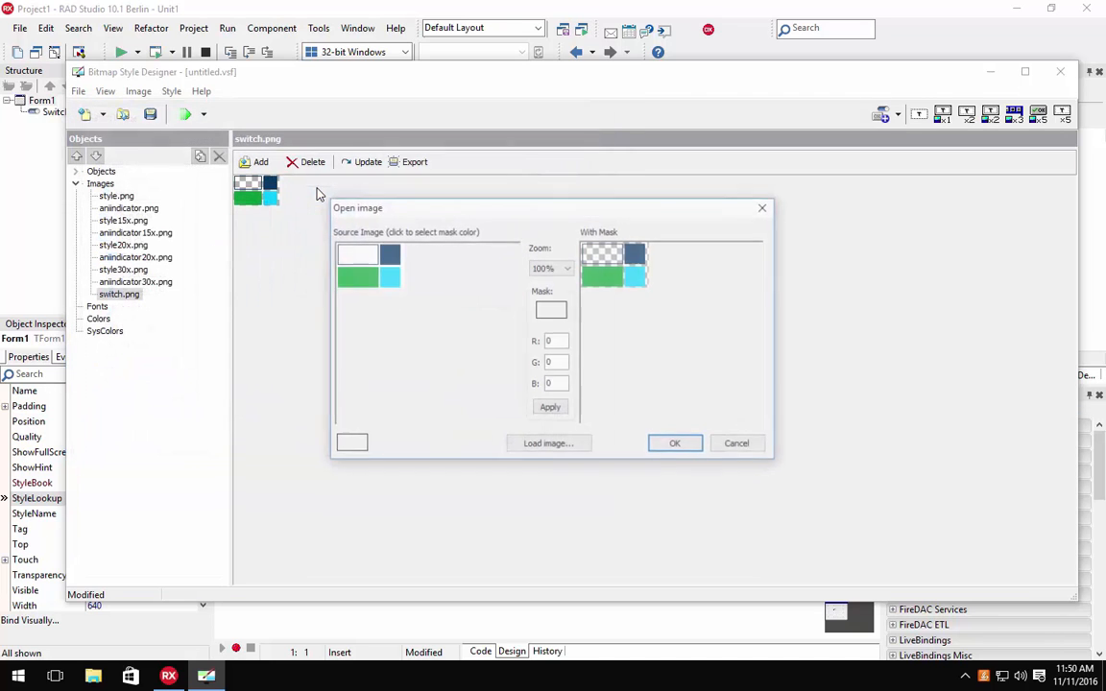
{"action": "left_click", "coordinate": [670, 445]}
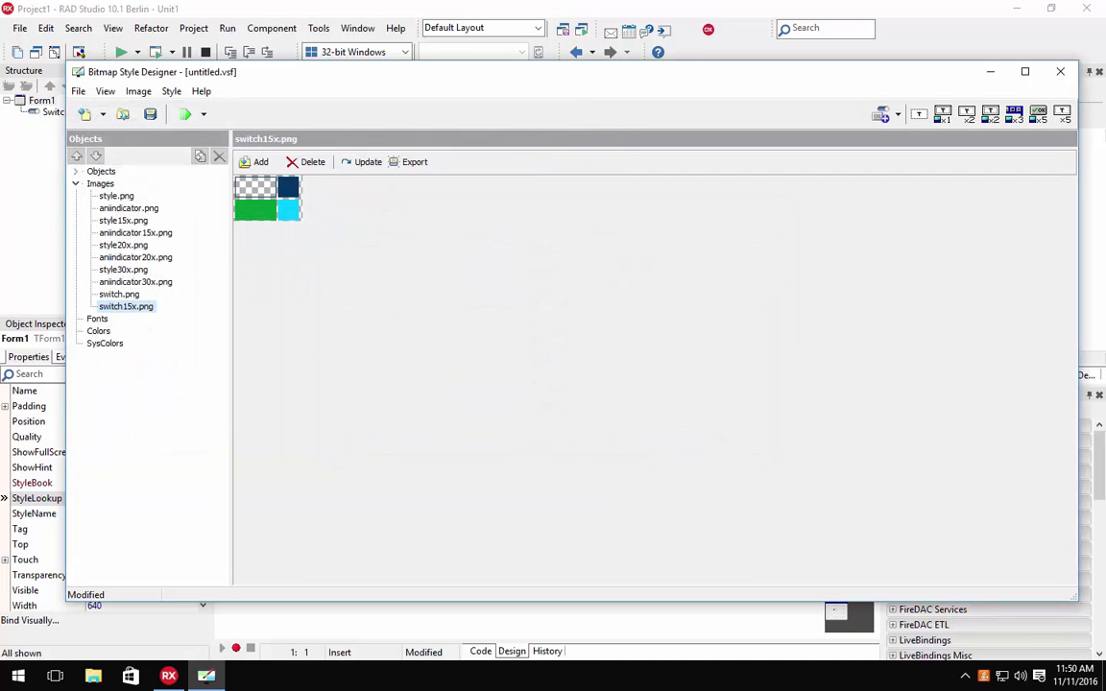
- Add switch20x.png and switch30x.png from the switch_demo folder to the style's images
{"action": "left_click", "coordinate": [255, 163]}
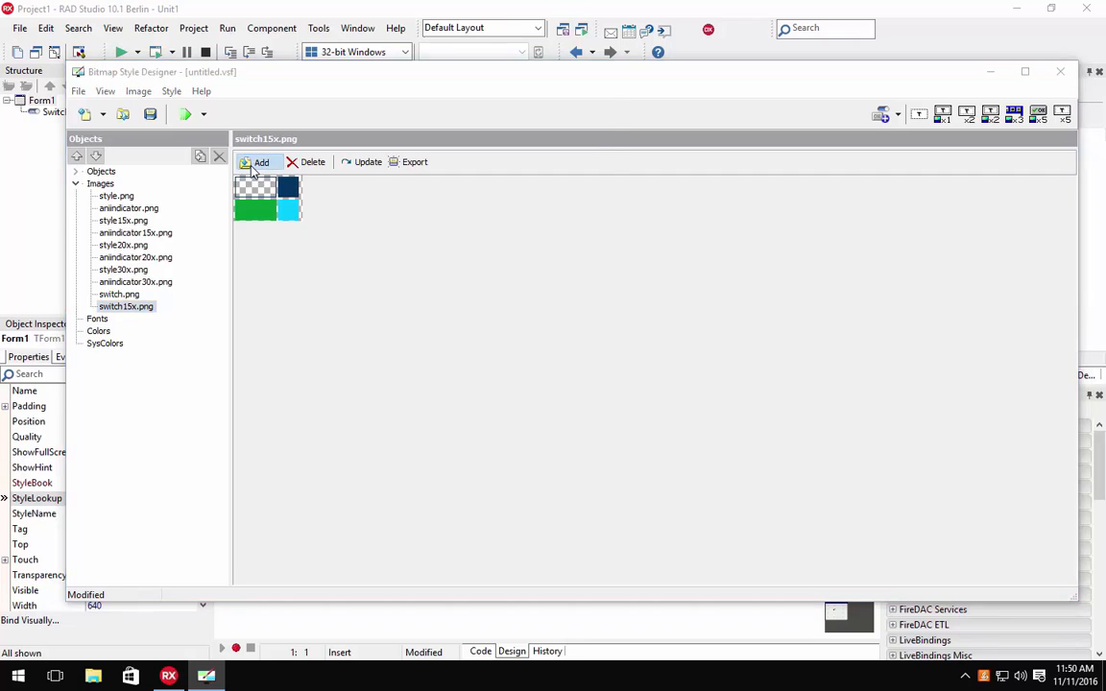
{"action": "double_click", "coordinate": [261, 306]}
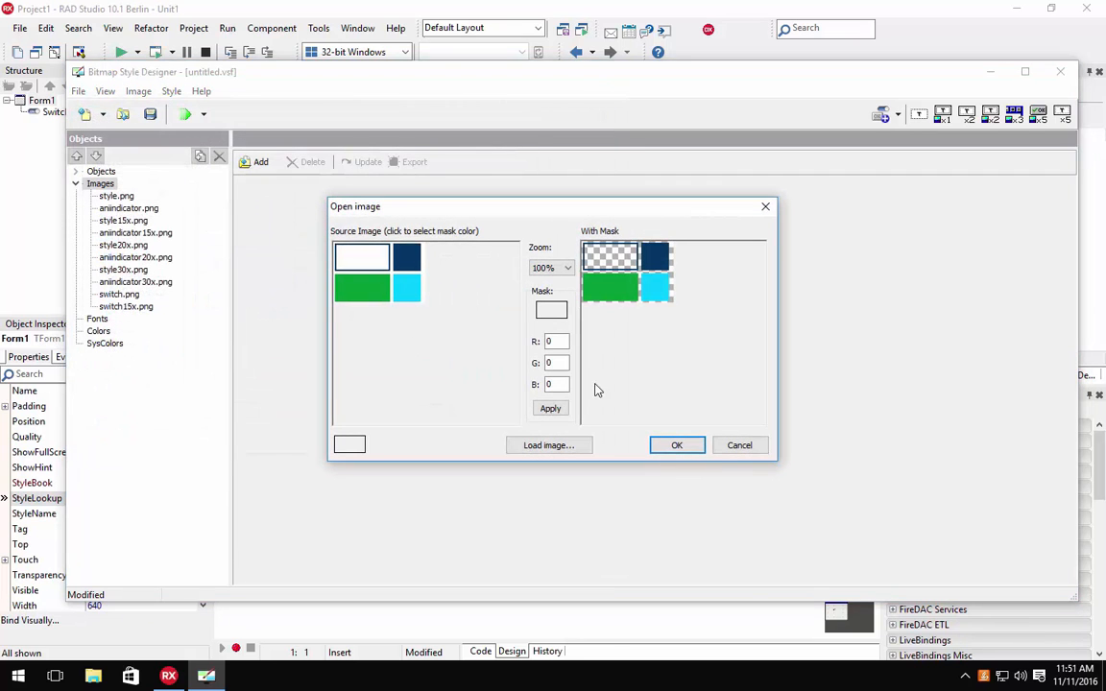
{"action": "left_click", "coordinate": [666, 445]}
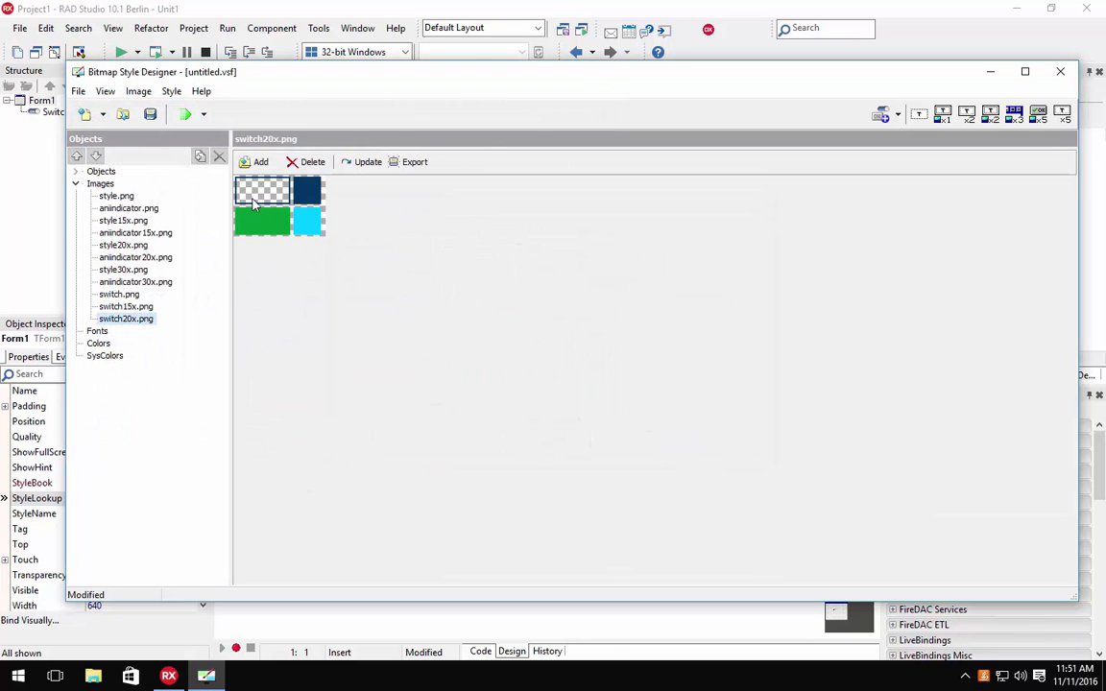
{"action": "left_click", "coordinate": [98, 184]}
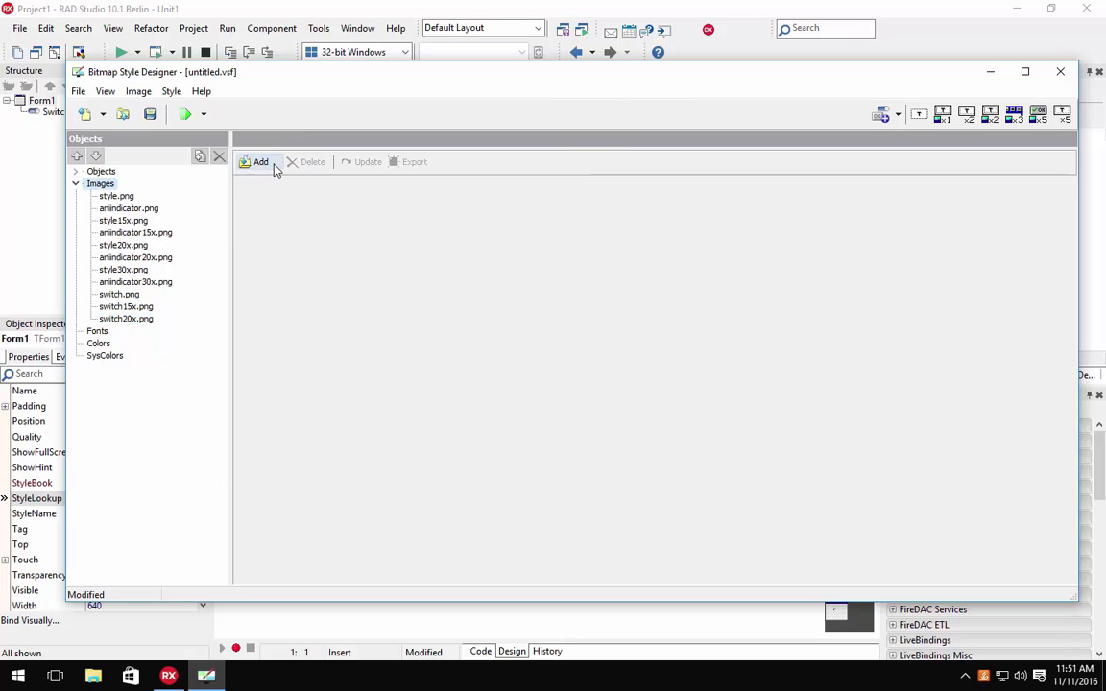
{"action": "left_click", "coordinate": [258, 162]}
{"action": "double_click", "coordinate": [322, 282]}
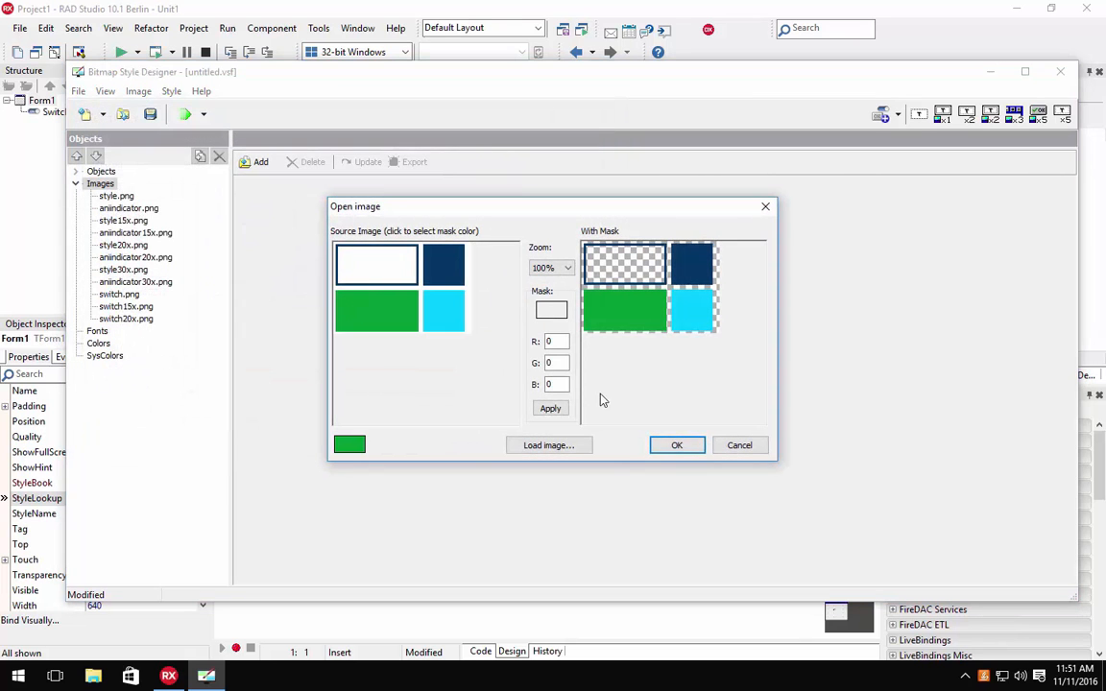
{"action": "left_click", "coordinate": [687, 451]}
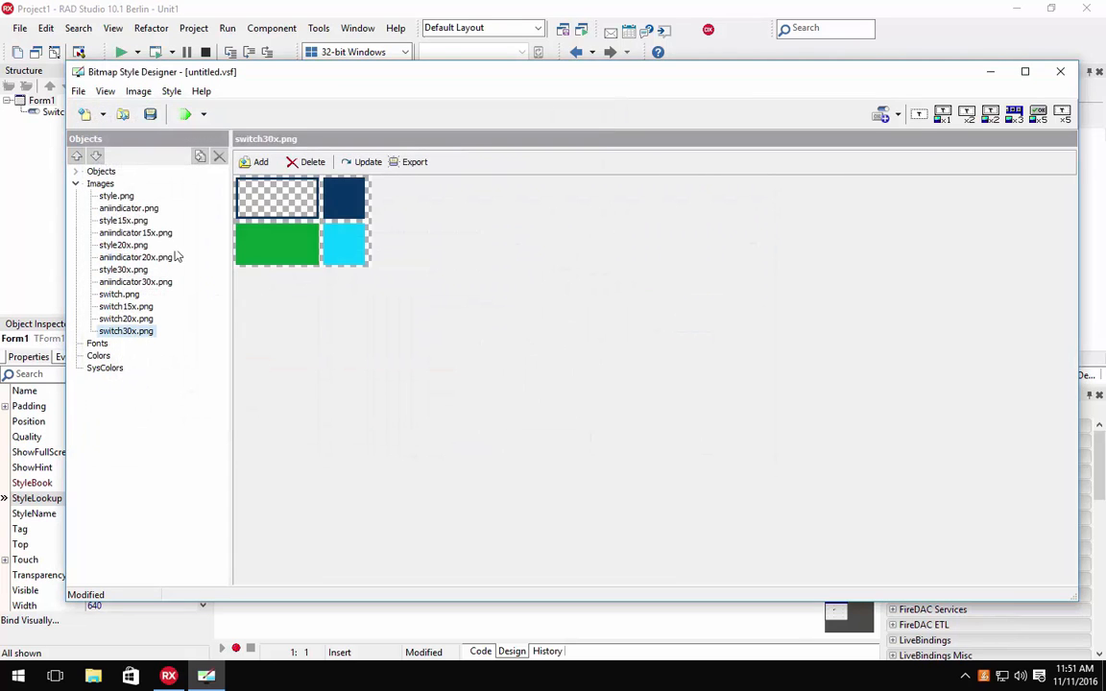
- Collapse the image list, expand the style's objects and add a new Switch object
{"action": "left_click", "coordinate": [76, 184]}
{"action": "left_click", "coordinate": [96, 170]}
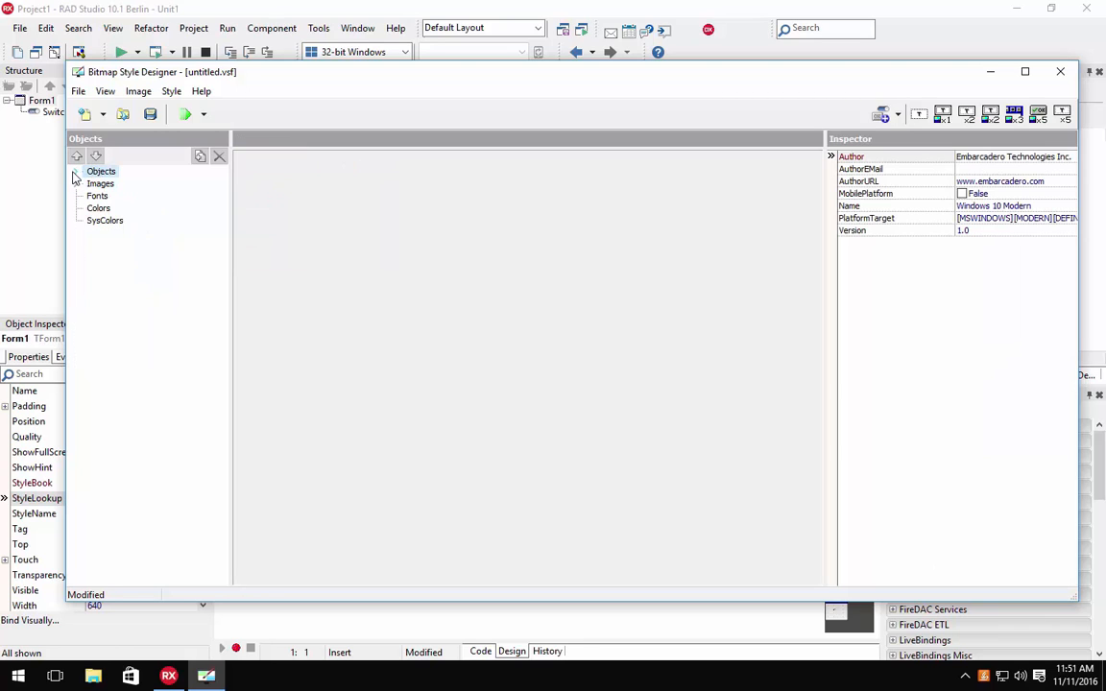
{"action": "left_click", "coordinate": [76, 172]}
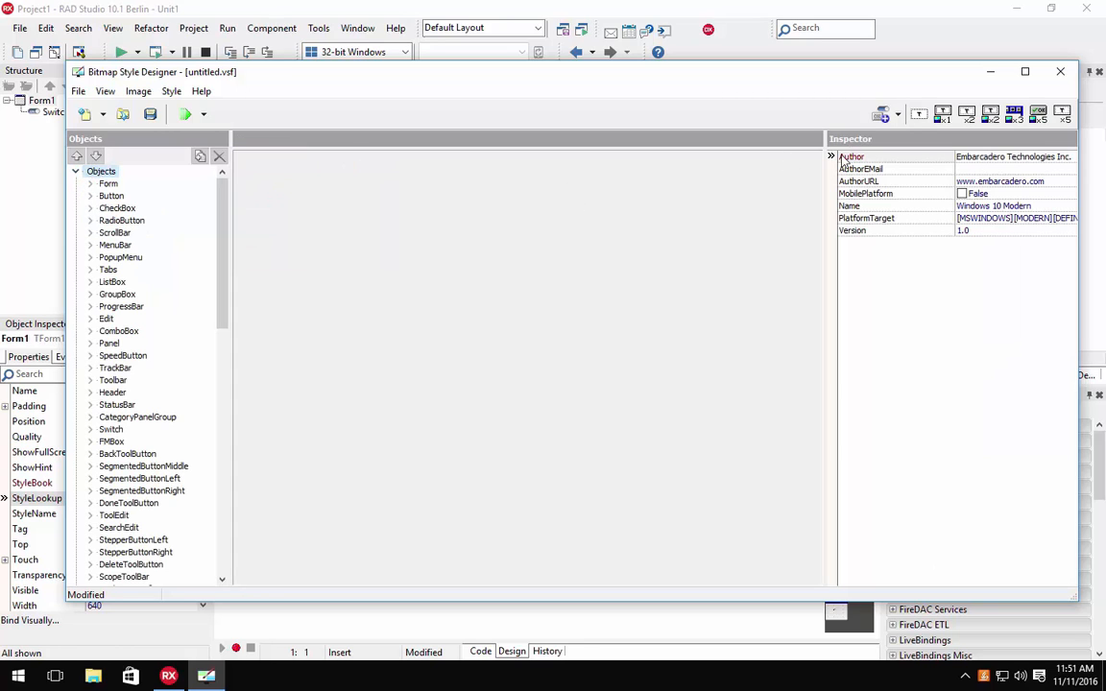
{"action": "left_click", "coordinate": [884, 115]}
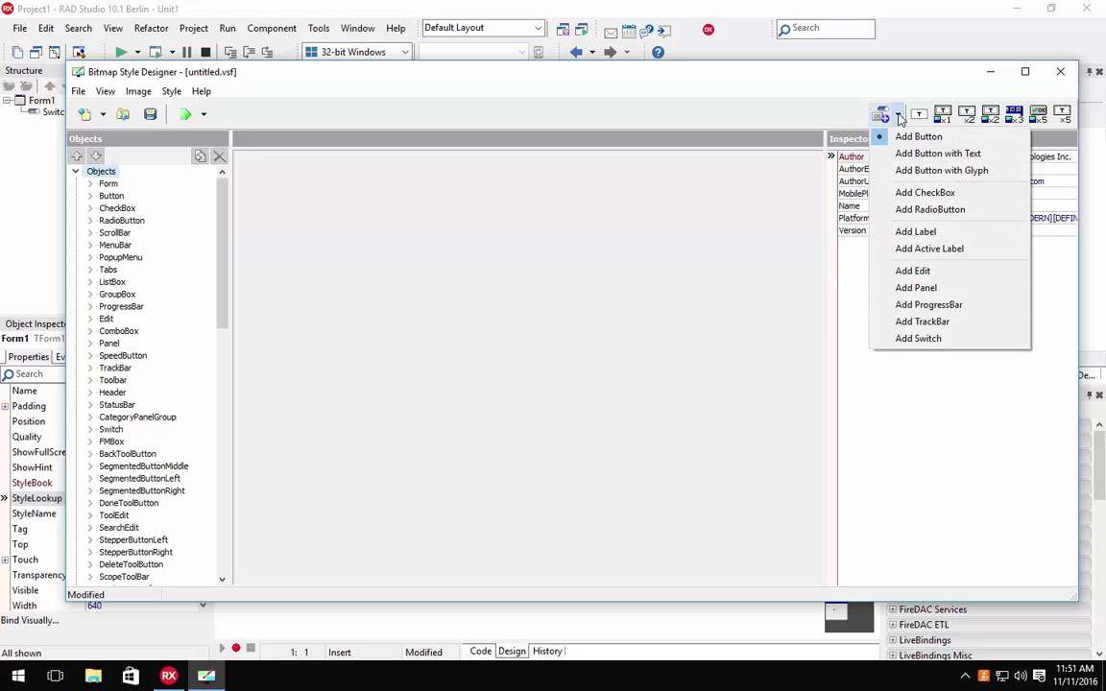
{"action": "left_click", "coordinate": [933, 339]}
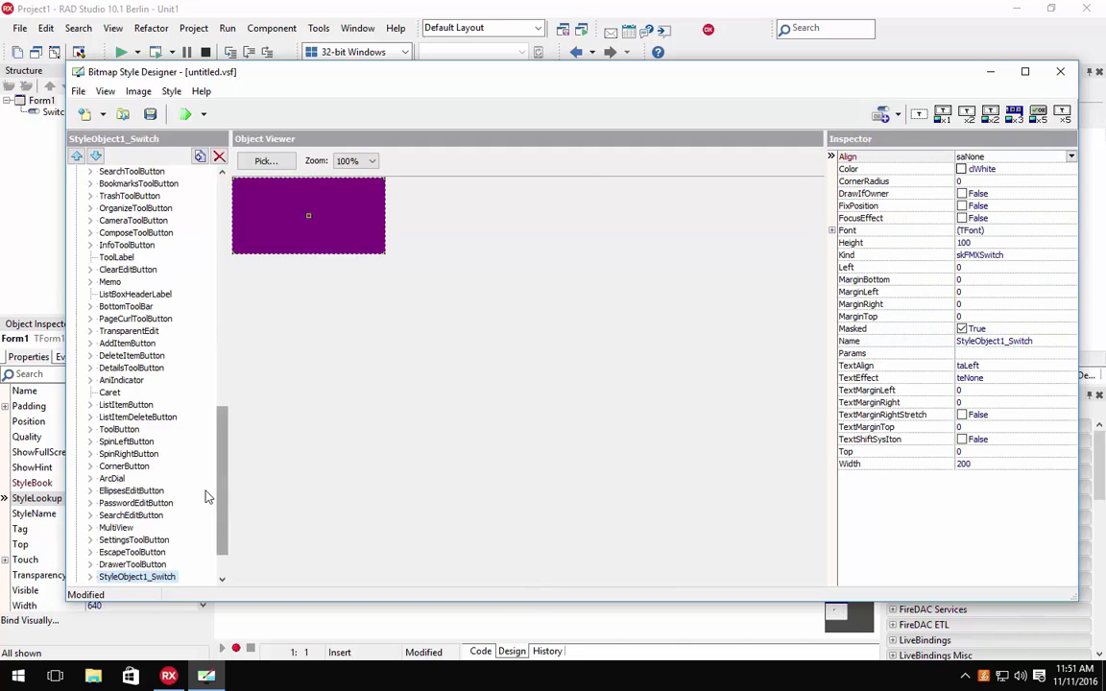
- Expand the new switch object to view its Frame and Thumb, and rename the object mycustomswitch_coderage
{"action": "scroll", "coordinate": [224, 512], "scroll_direction": "down", "scroll_amount": 2}
{"action": "left_click", "coordinate": [90, 529]}
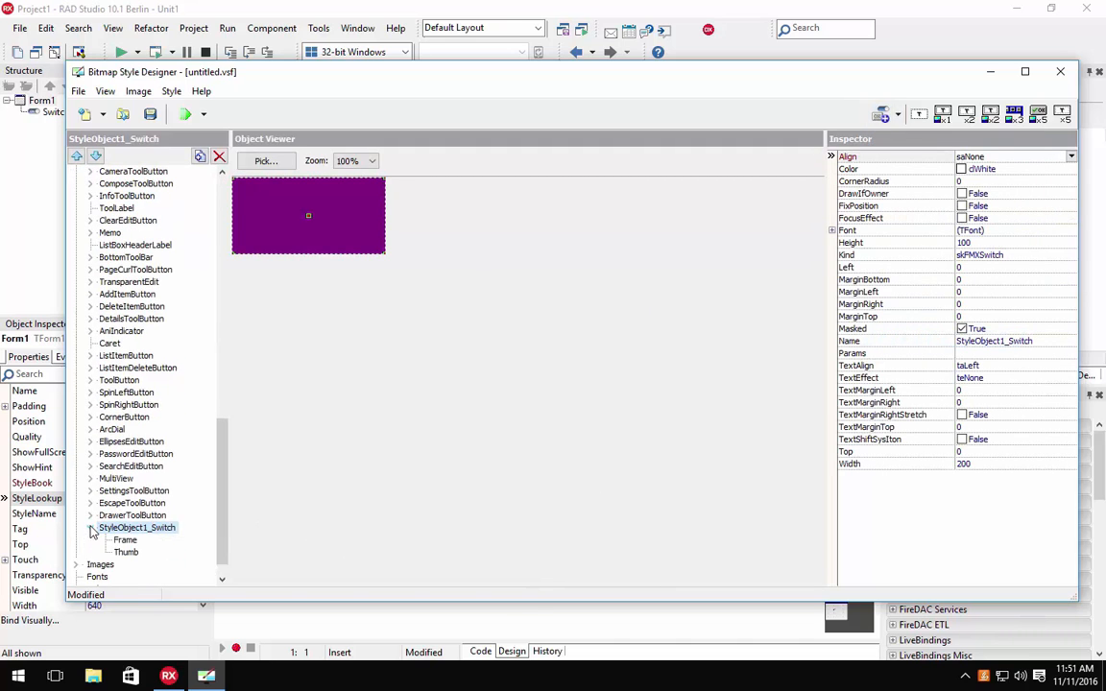
{"action": "left_click", "coordinate": [127, 540]}
{"action": "left_click", "coordinate": [126, 552]}
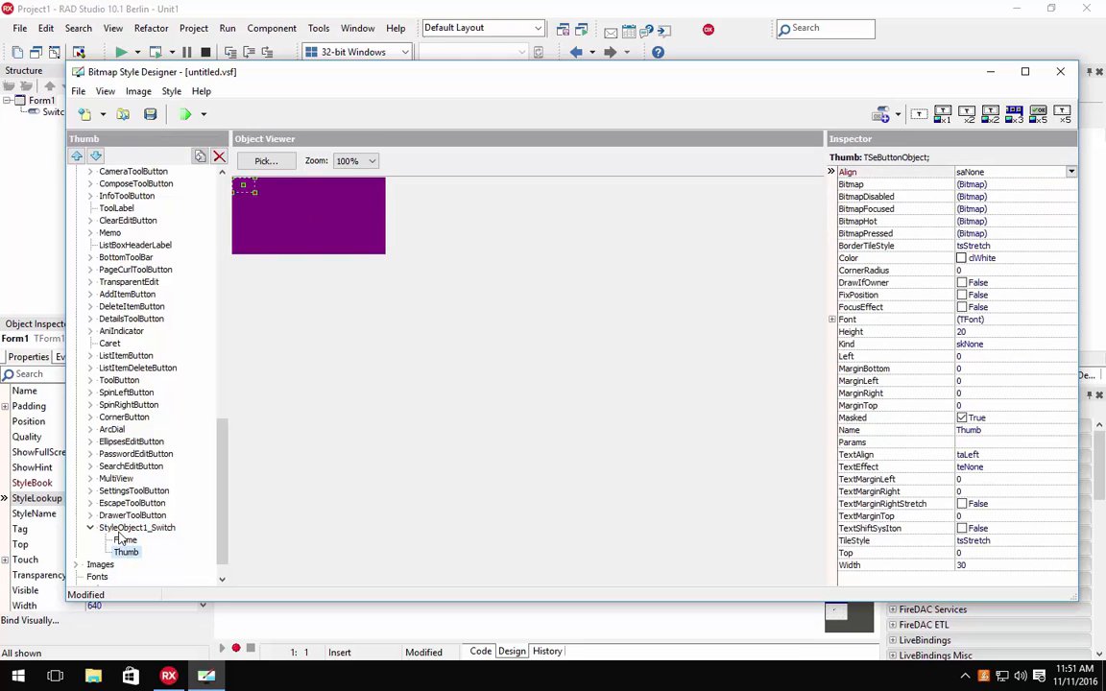
{"action": "left_click", "coordinate": [137, 530]}
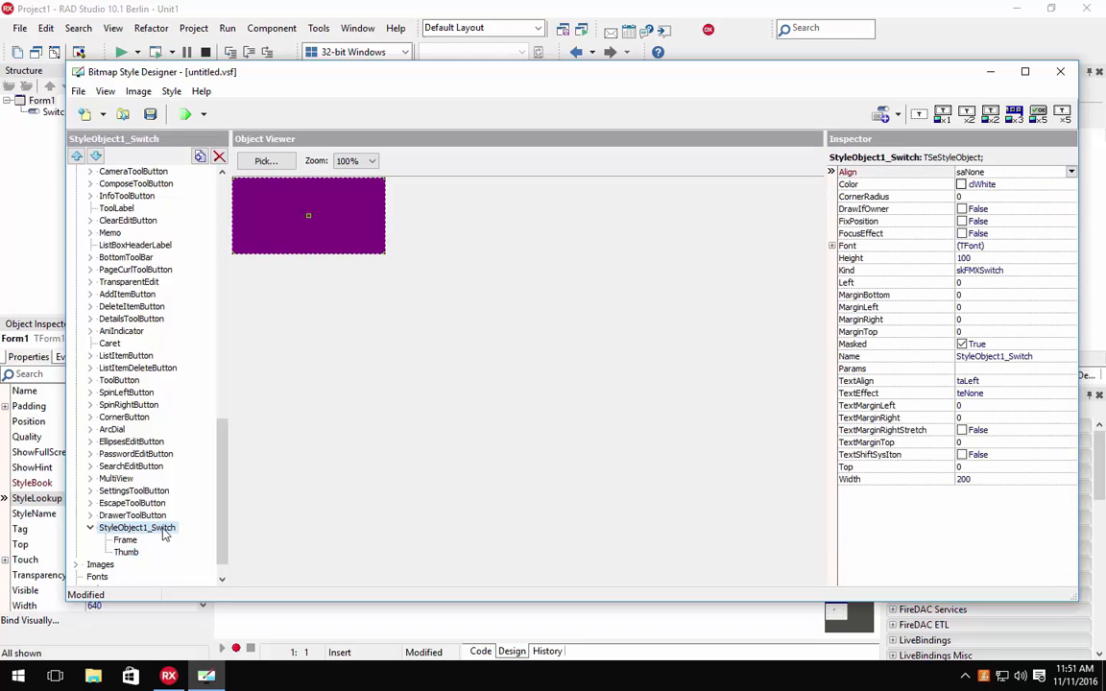
{"action": "left_click", "coordinate": [996, 358]}
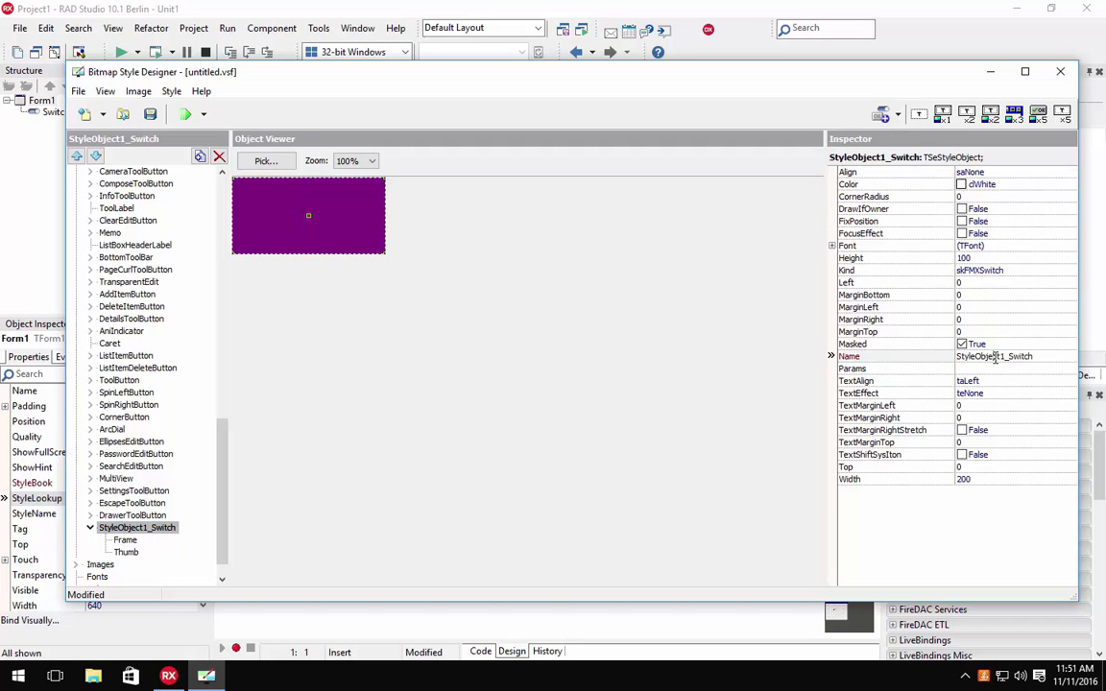
{"action": "double_click", "coordinate": [996, 357]}
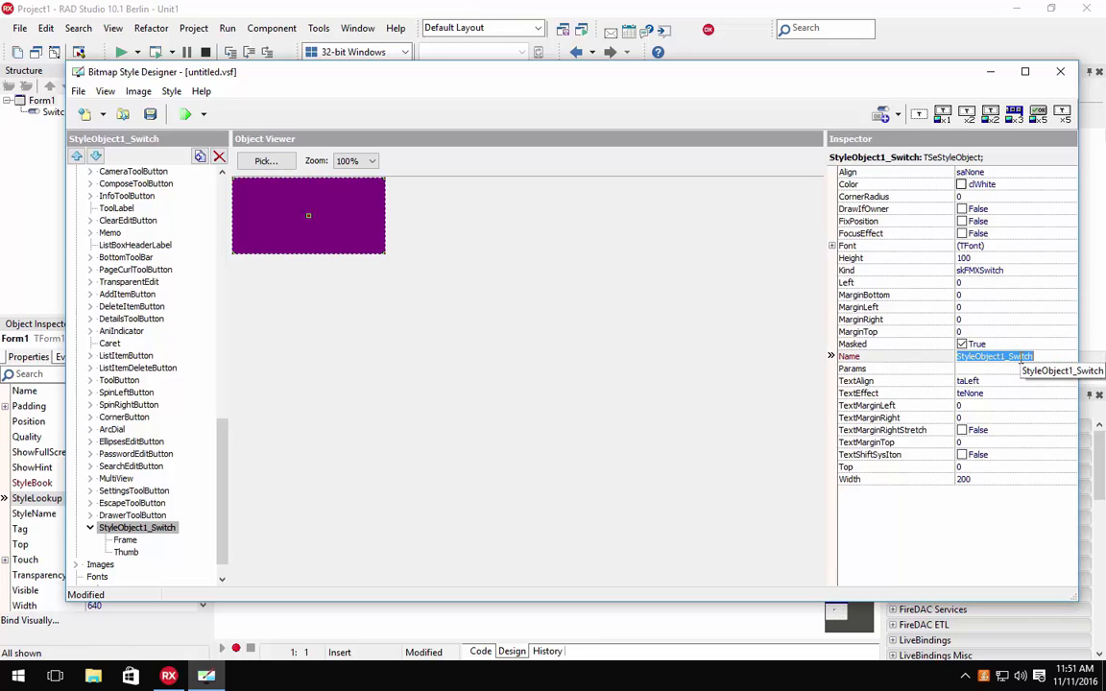
{"action": "type", "text": "mycustomswitch_coderage"}
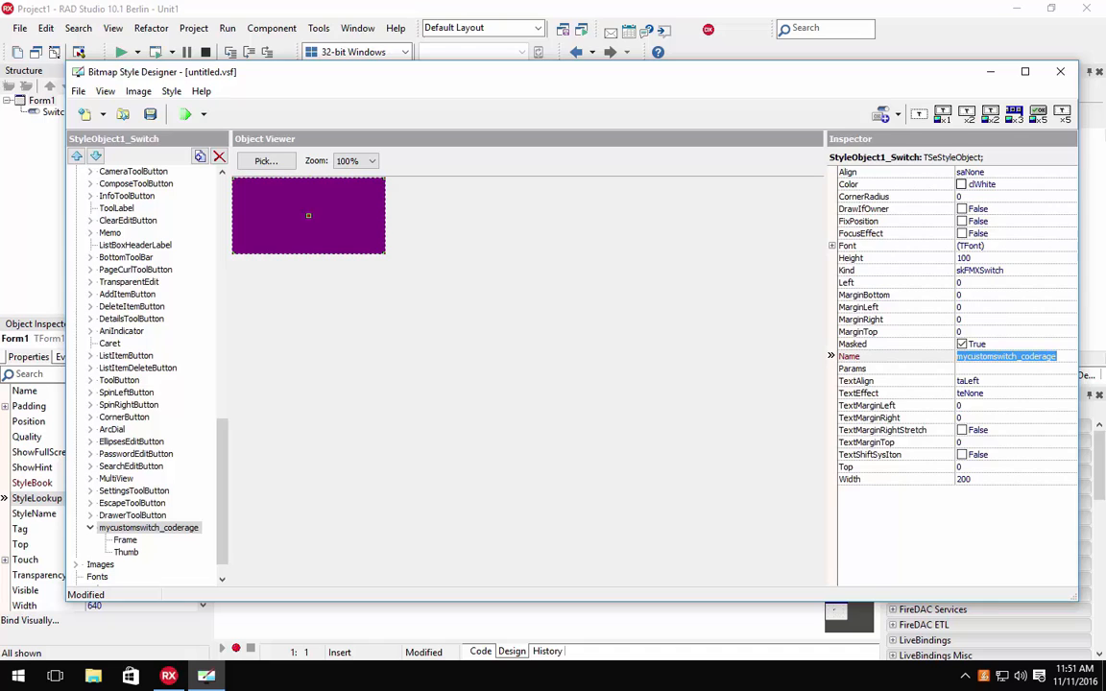
- Assign the purple, blue-bordered region (0:0)-(37:19) of switch.png to the Frame's Bitmap property, using 800% zoom in an enlarged editor
{"action": "left_click", "coordinate": [124, 540]}
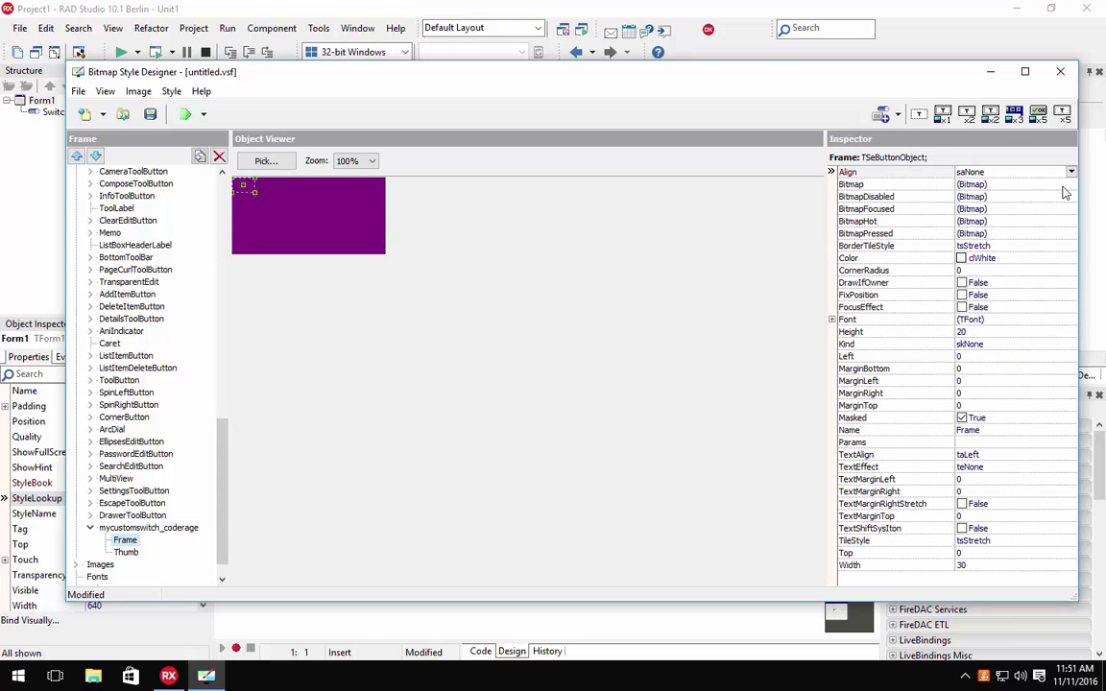
{"action": "left_click", "coordinate": [1066, 185]}
{"action": "left_click", "coordinate": [1070, 183]}
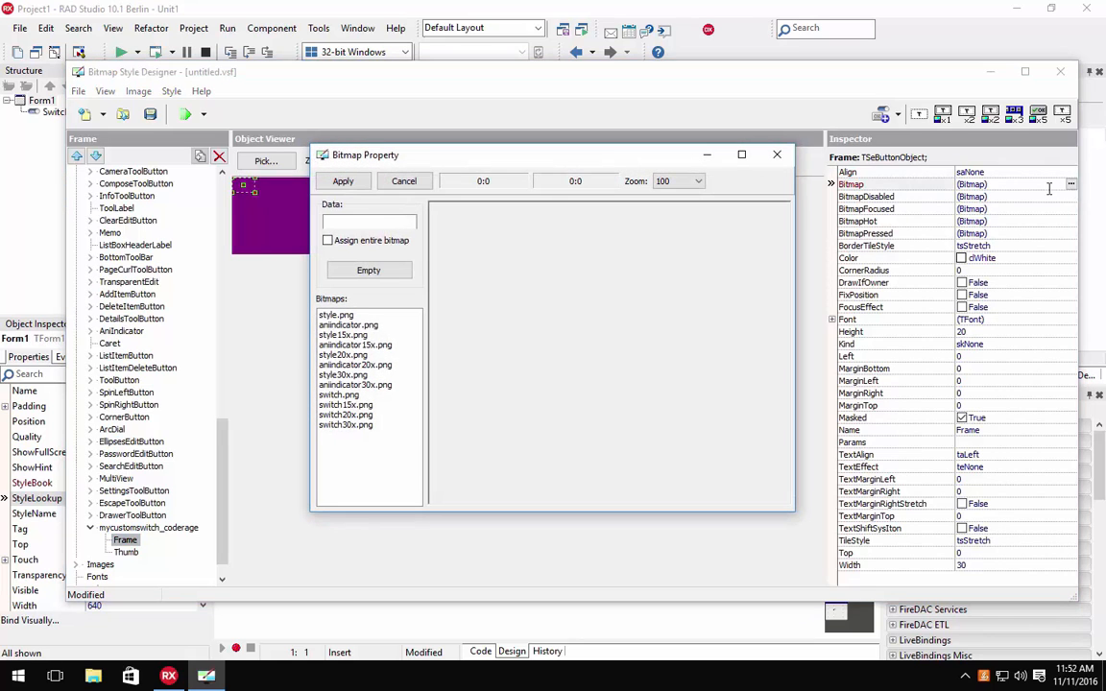
{"action": "left_click", "coordinate": [335, 396]}
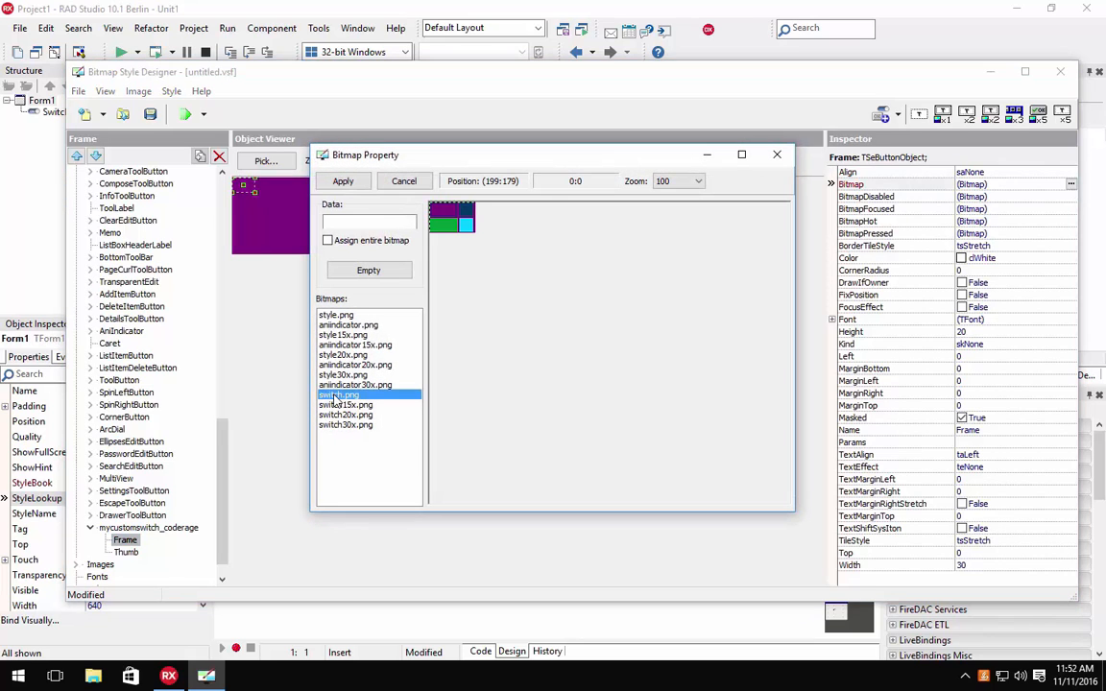
{"action": "left_click", "coordinate": [697, 180]}
{"action": "left_click", "coordinate": [664, 214]}
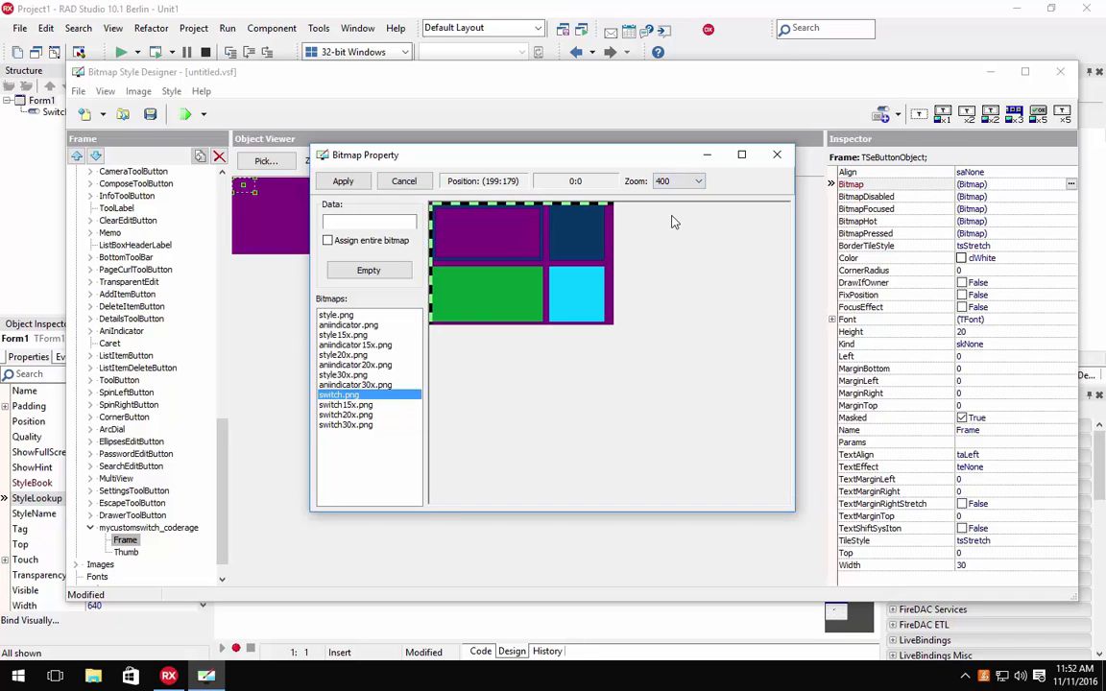
{"action": "left_click", "coordinate": [680, 180]}
{"action": "left_click", "coordinate": [672, 228]}
{"action": "left_click_drag", "start_coordinate": [792, 509], "coordinate": [950, 582]}
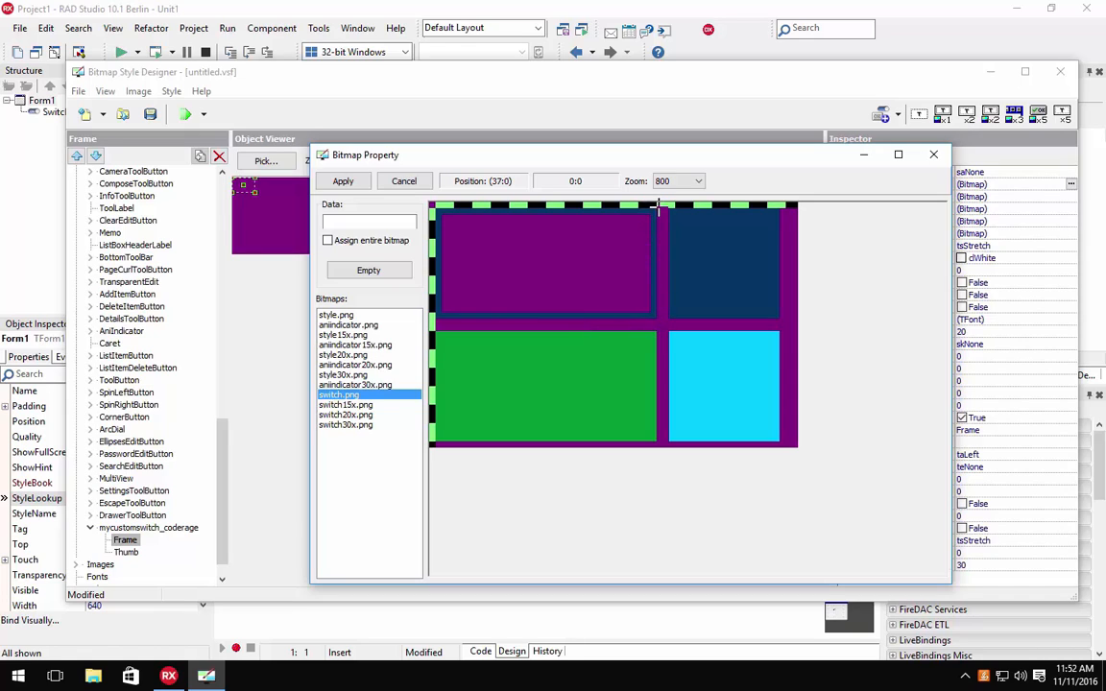
{"action": "left_click", "coordinate": [432, 205]}
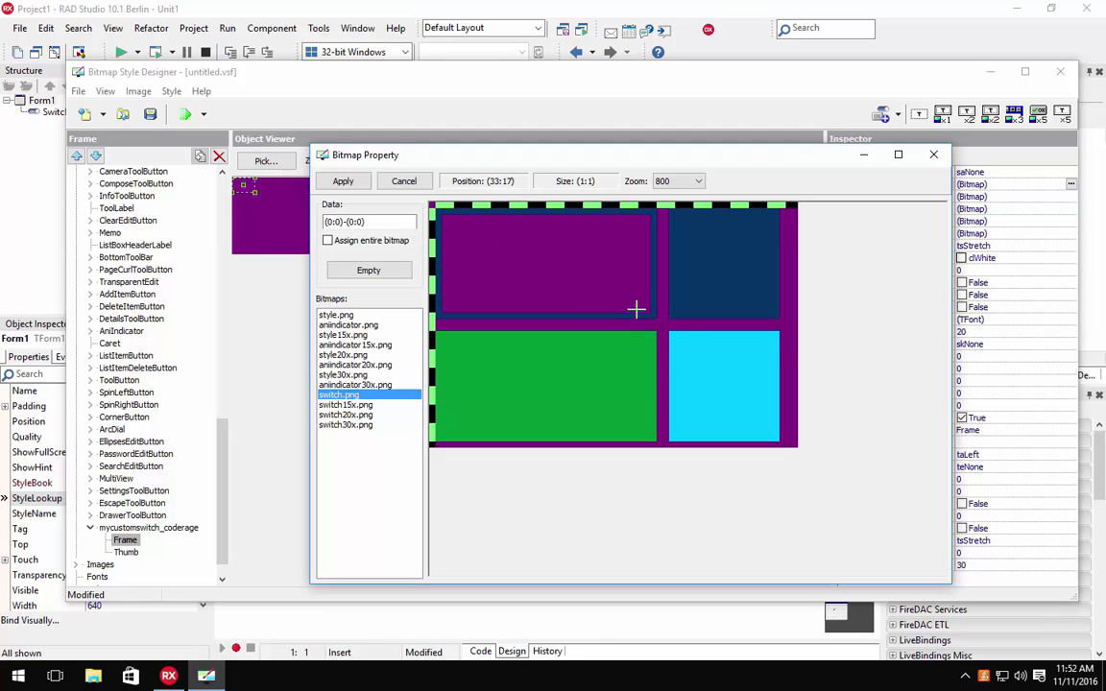
{"action": "left_click_drag", "start_coordinate": [658, 321], "coordinate": [660, 321]}
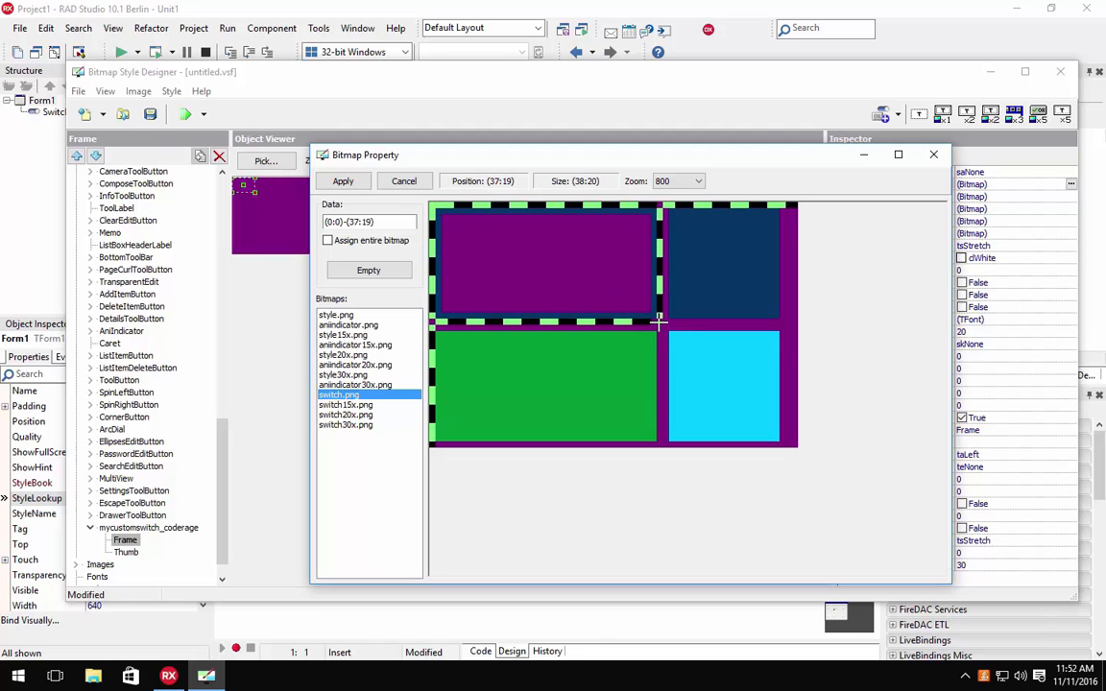
{"action": "left_click", "coordinate": [343, 182]}
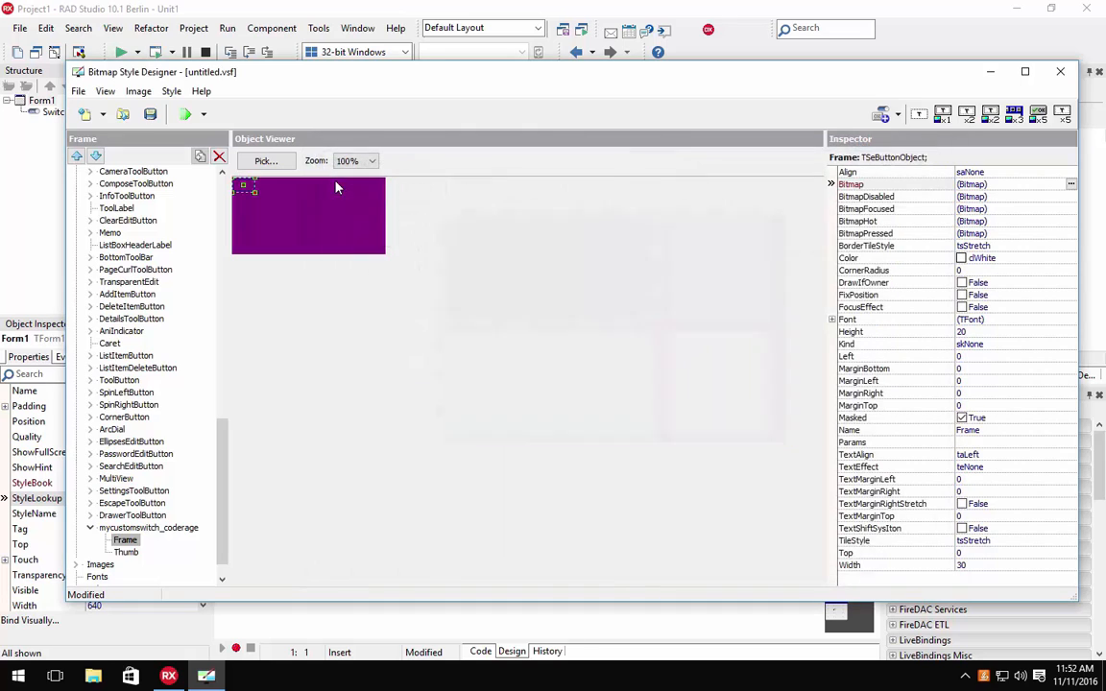
- Assign the green region (0:20)-(37:39) of switch.png to the Frame's BitmapPressed property
{"action": "left_click", "coordinate": [965, 234]}
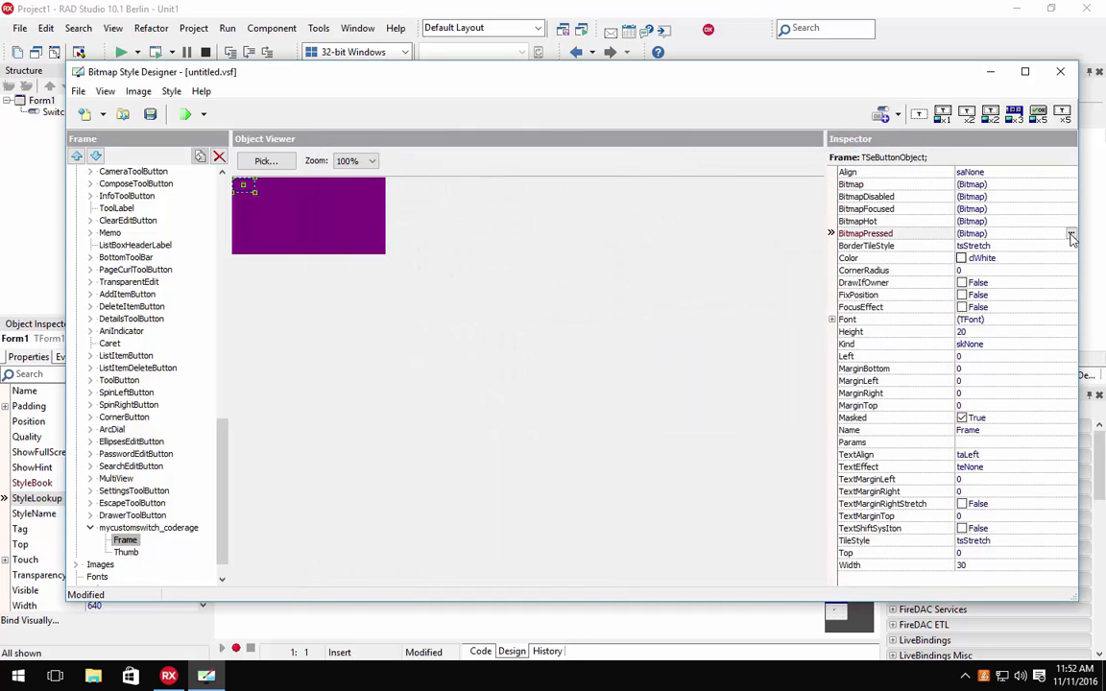
{"action": "left_click", "coordinate": [1071, 235]}
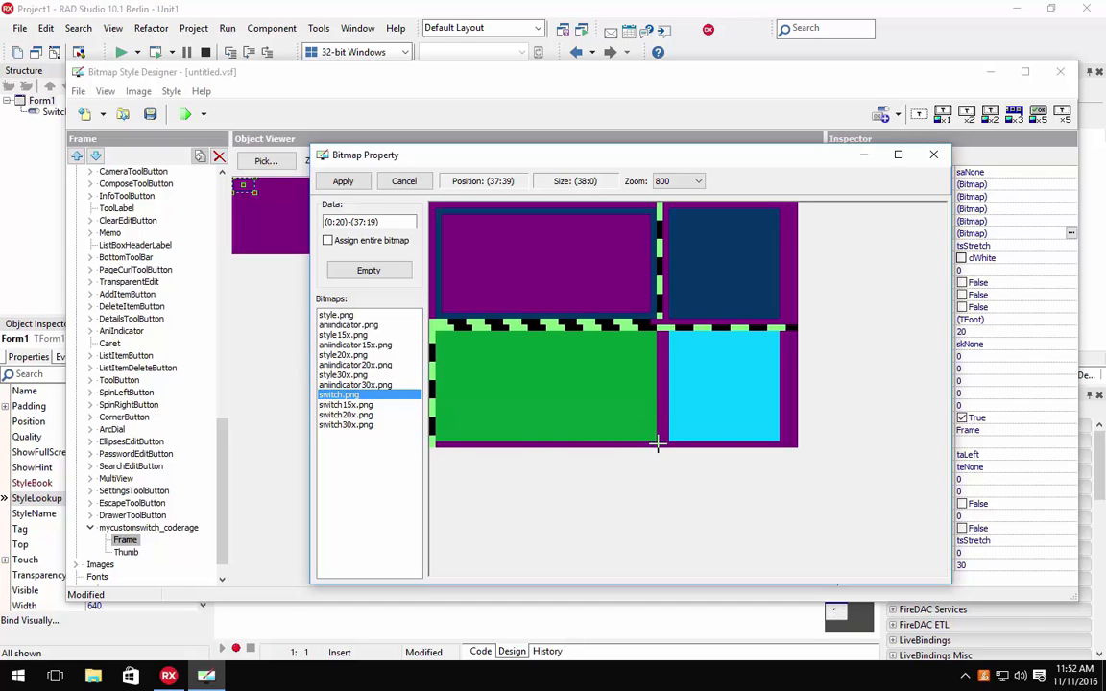
{"action": "left_click_drag", "start_coordinate": [658, 443], "coordinate": [659, 443]}
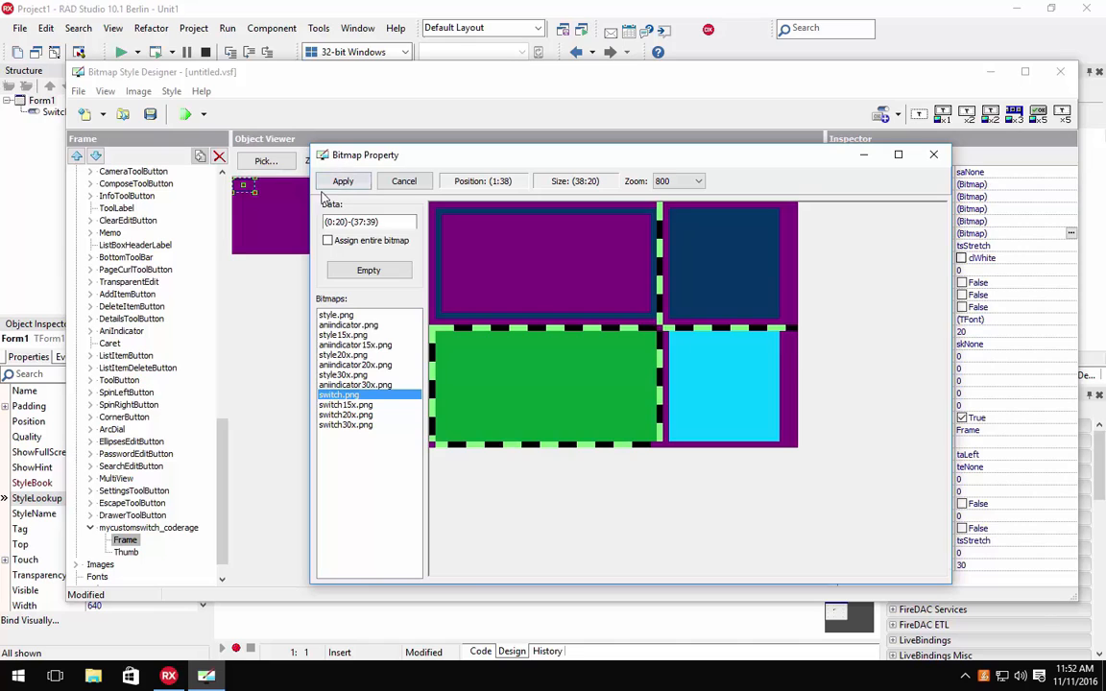
{"action": "left_click", "coordinate": [344, 182]}
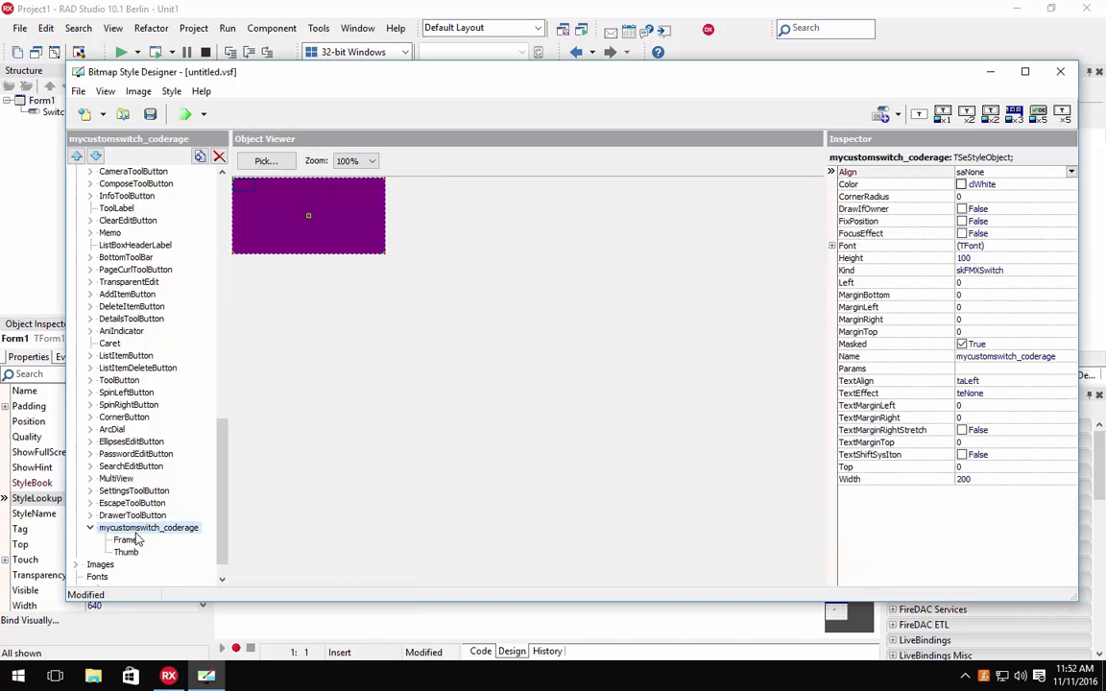
- Automatically adjust mycustomswitch_coderage for all graphic resolutions and expand the object to list its parts
{"action": "right_click", "coordinate": [133, 531]}
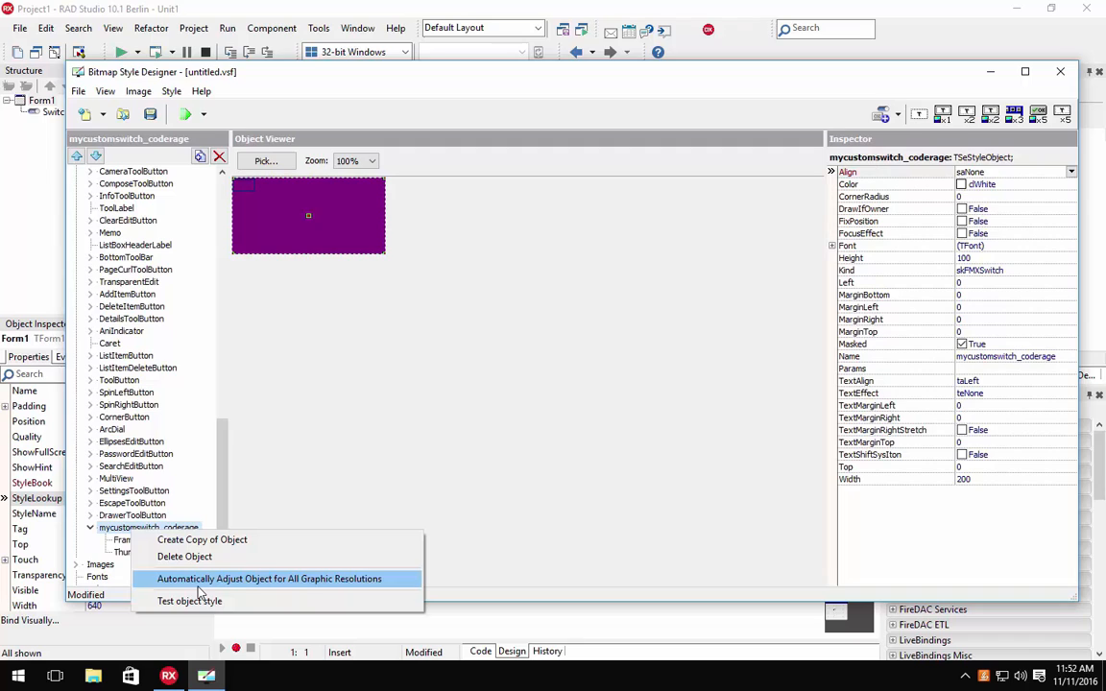
{"action": "left_click", "coordinate": [225, 579]}
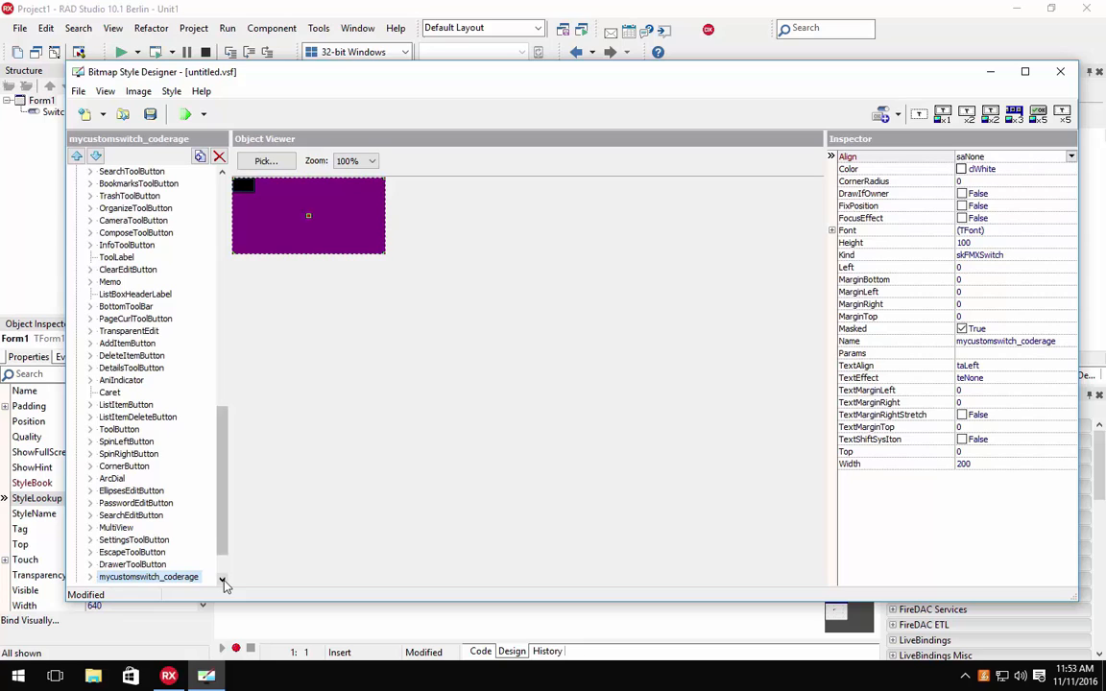
{"action": "scroll", "coordinate": [219, 571], "scroll_direction": "down", "scroll_amount": 1}
{"action": "left_click", "coordinate": [91, 528]}
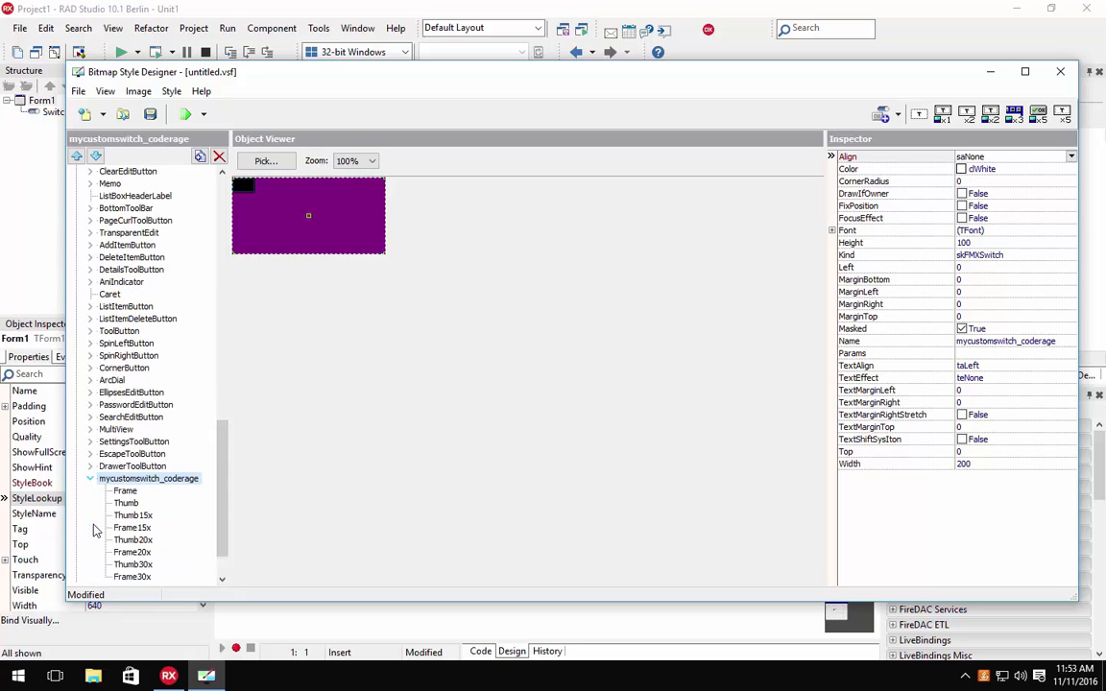
{"action": "scroll", "coordinate": [222, 509], "scroll_direction": "down", "scroll_amount": 2}
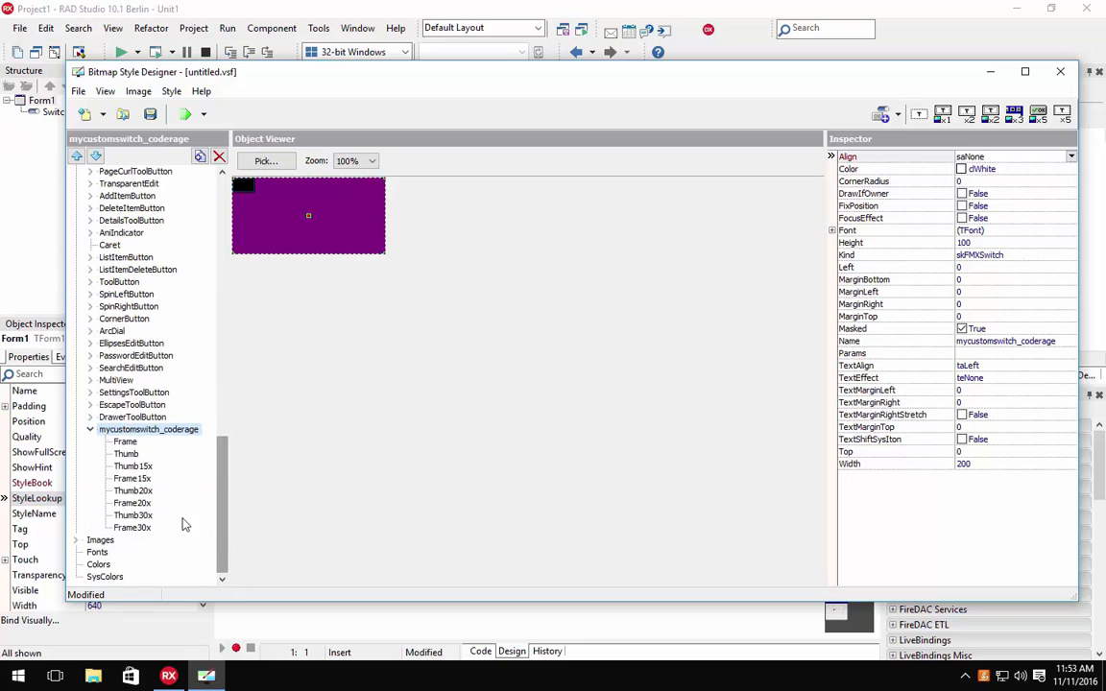
- Review the Frame15x, Frame20x and Frame30x parts and examine the region of switch30x.png assigned to Frame30x's Bitmap, leaving it as is
{"action": "left_click", "coordinate": [127, 480]}
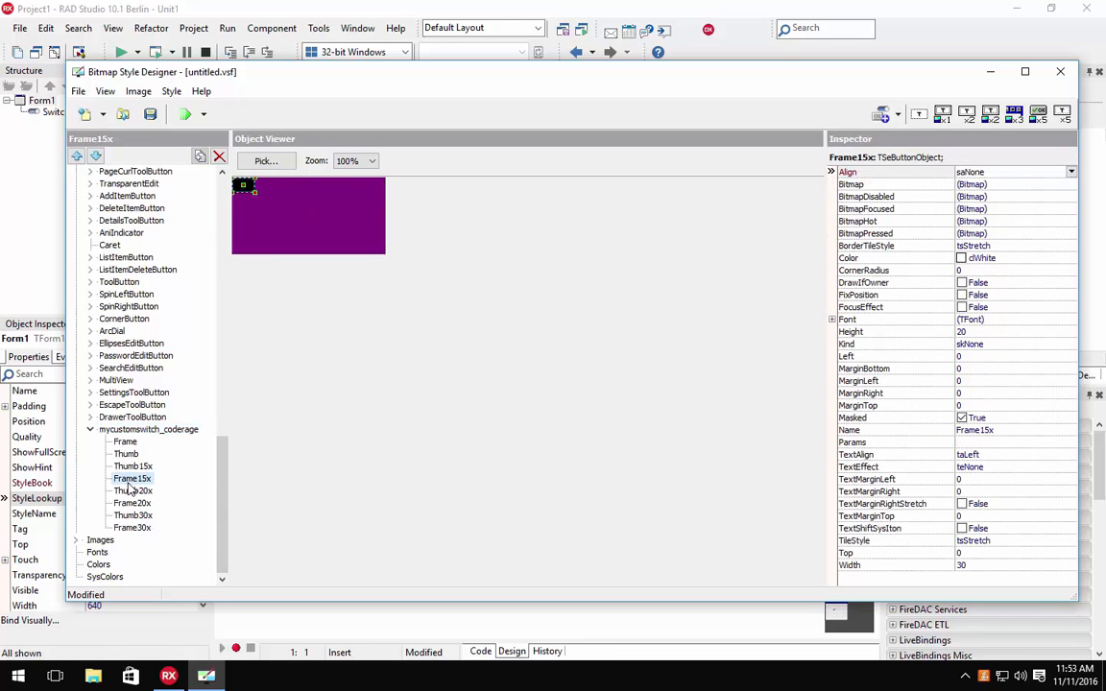
{"action": "left_click", "coordinate": [133, 505]}
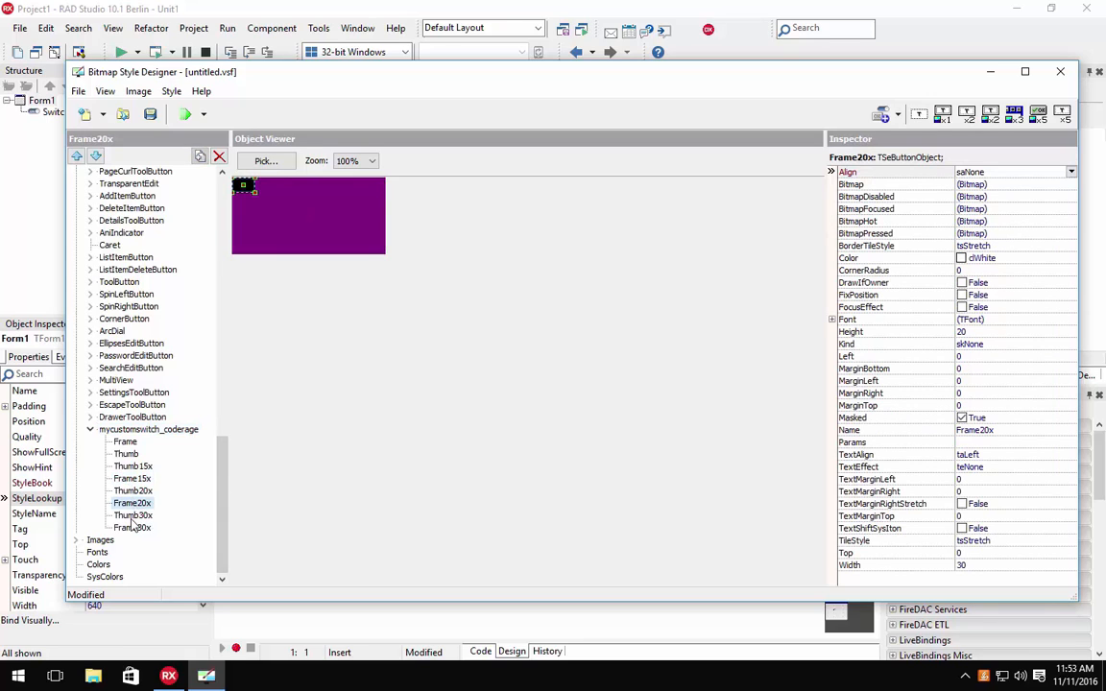
{"action": "left_click", "coordinate": [132, 530]}
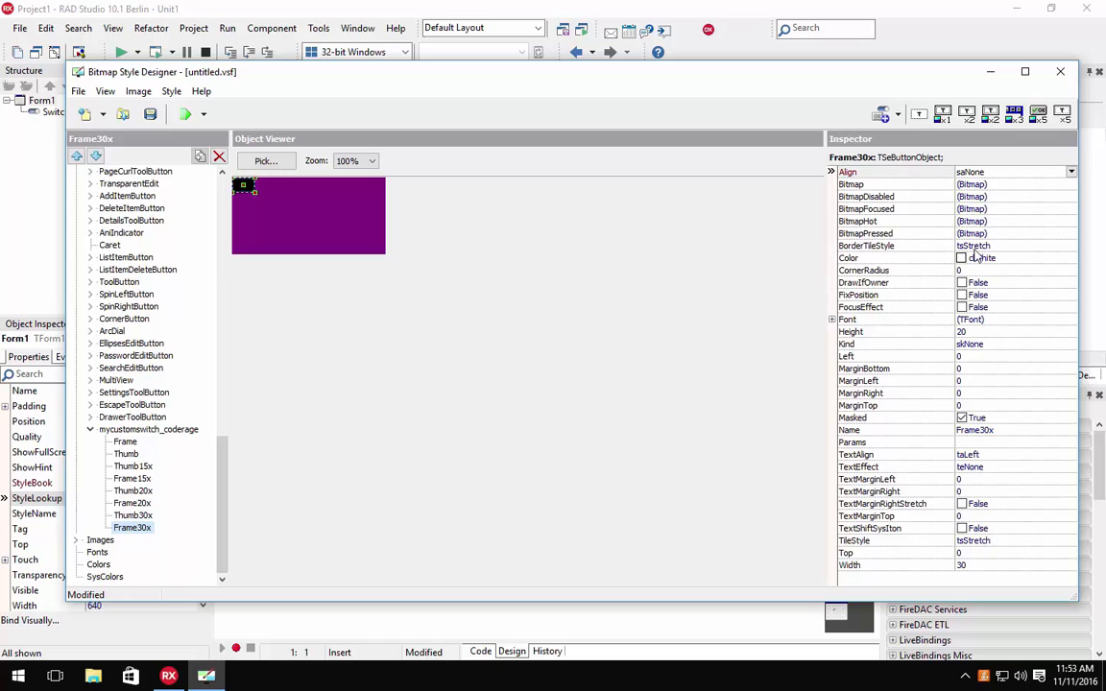
{"action": "left_click", "coordinate": [1069, 183]}
{"action": "left_click", "coordinate": [1070, 184]}
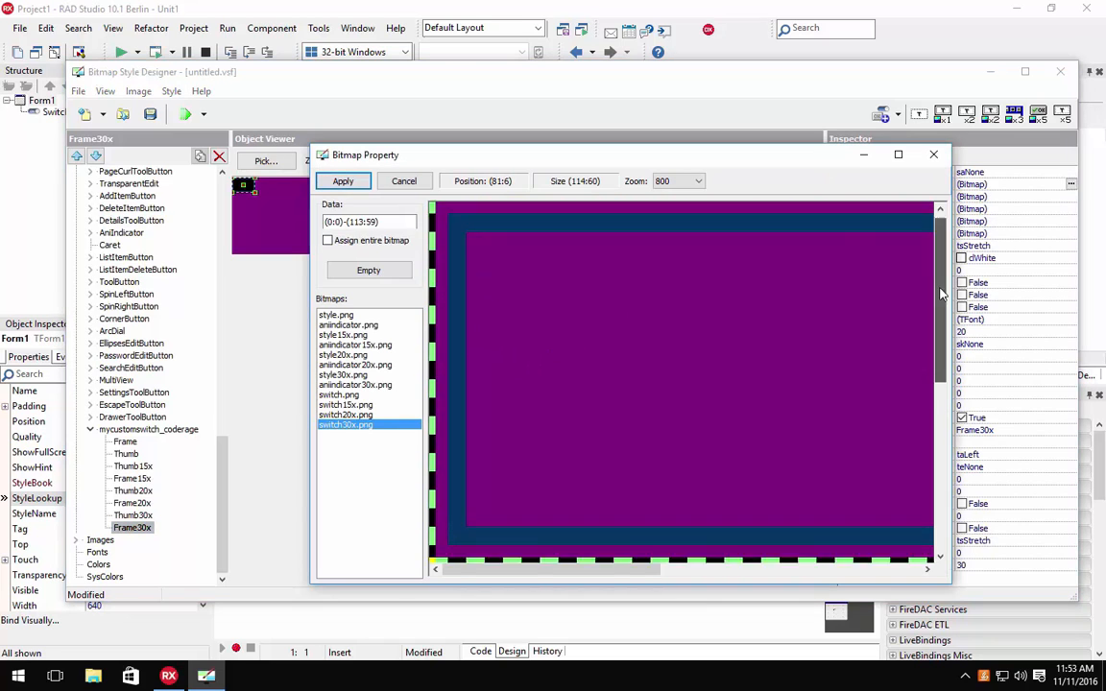
{"action": "left_click_drag", "start_coordinate": [938, 286], "coordinate": [938, 402]}
{"action": "mouse_move", "coordinate": [616, 570]}
{"action": "left_mouse_down"}
{"action": "mouse_move", "coordinate": [797, 570]}
{"action": "mouse_move", "coordinate": [600, 570]}
{"action": "left_mouse_up"}
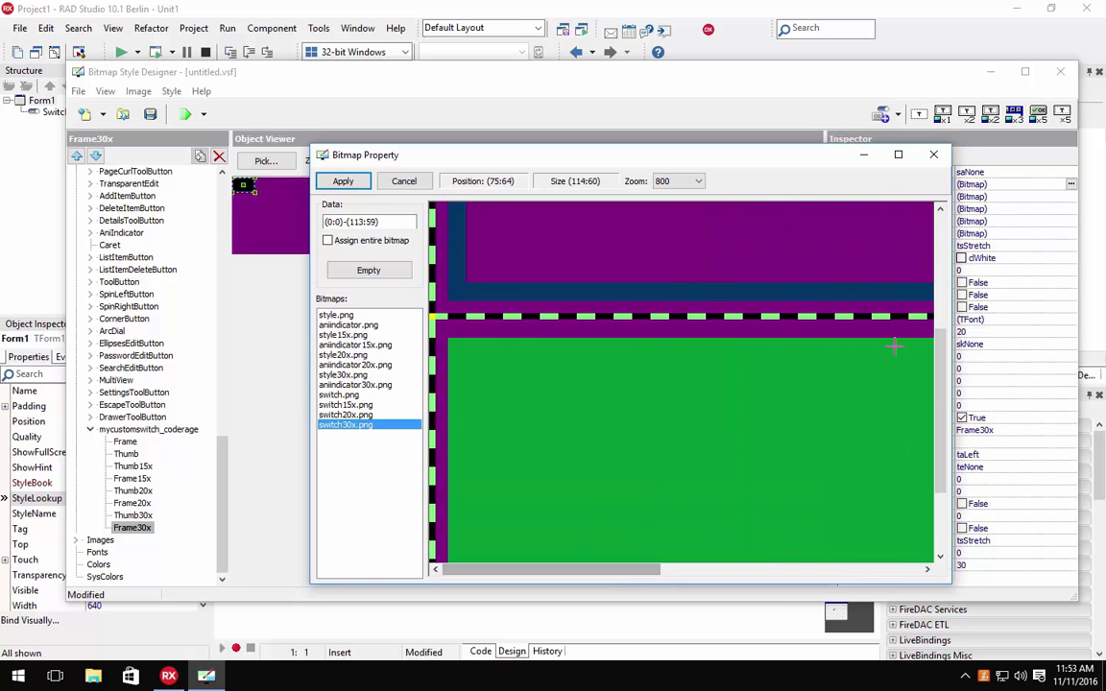
{"action": "left_click", "coordinate": [932, 153]}
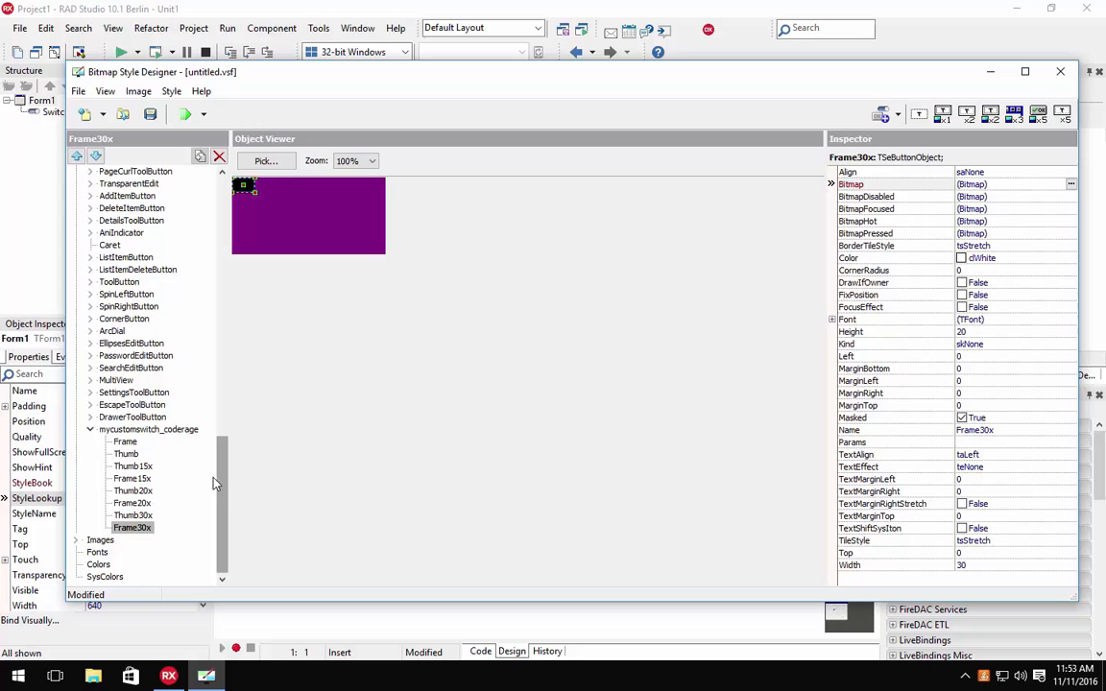
- Assign the dark blue region (38:0)-(57:19) of switch.png to the Thumb's Bitmap property
{"action": "left_click", "coordinate": [126, 454]}
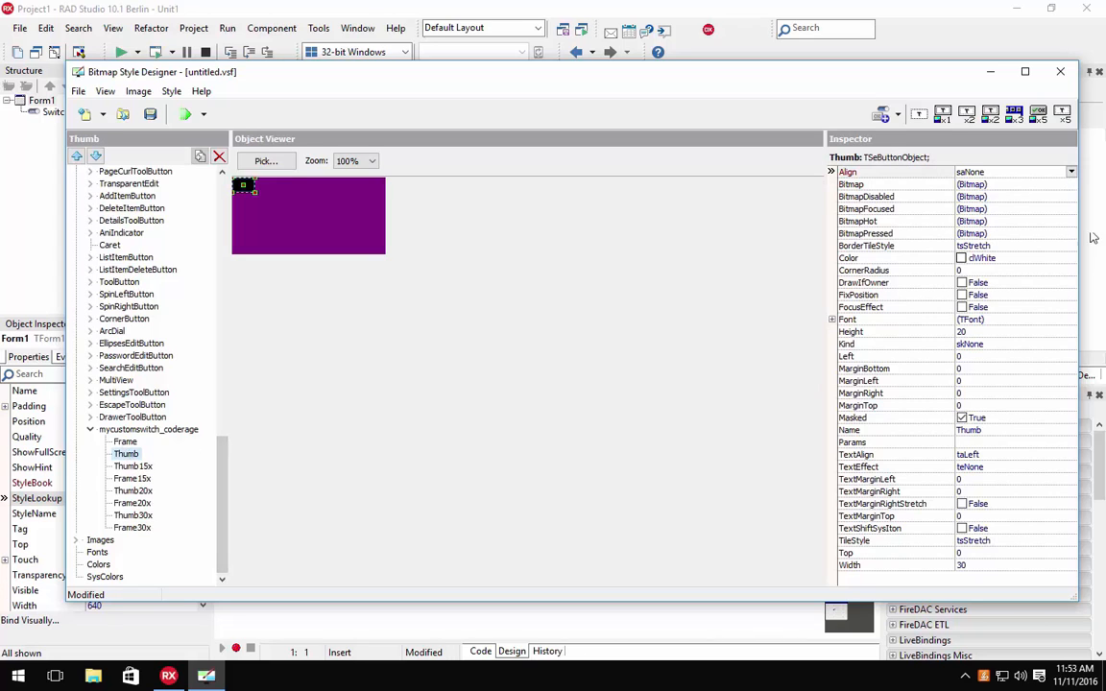
{"action": "double_click", "coordinate": [1071, 186]}
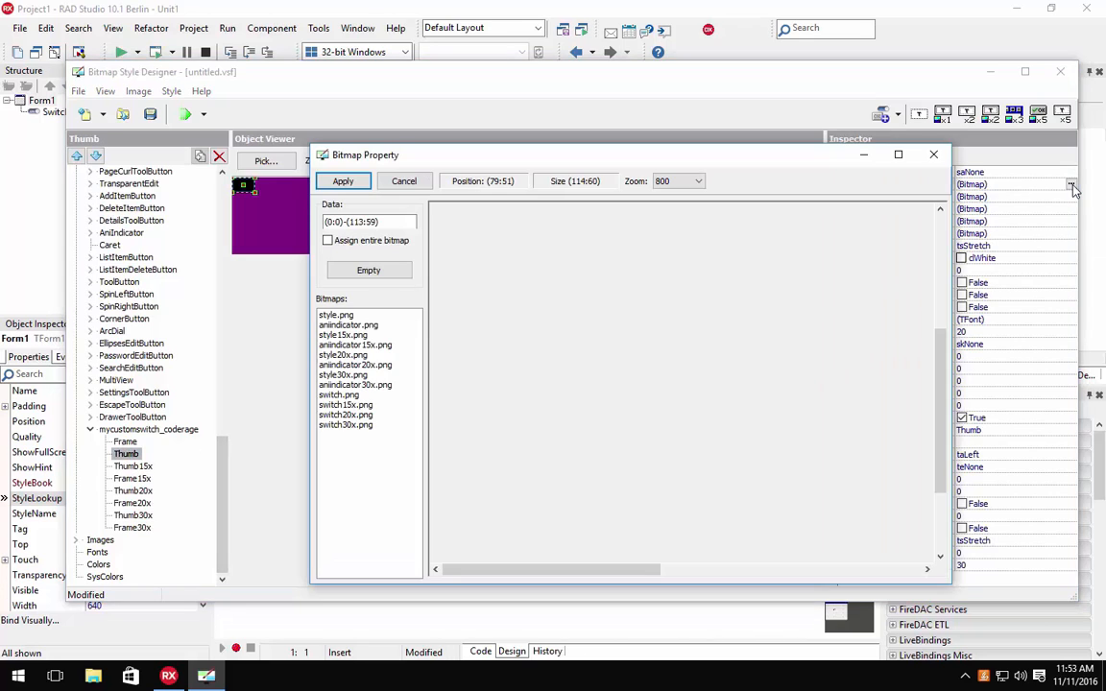
{"action": "left_click", "coordinate": [338, 394]}
{"action": "left_click_drag", "start_coordinate": [434, 204], "coordinate": [665, 204]}
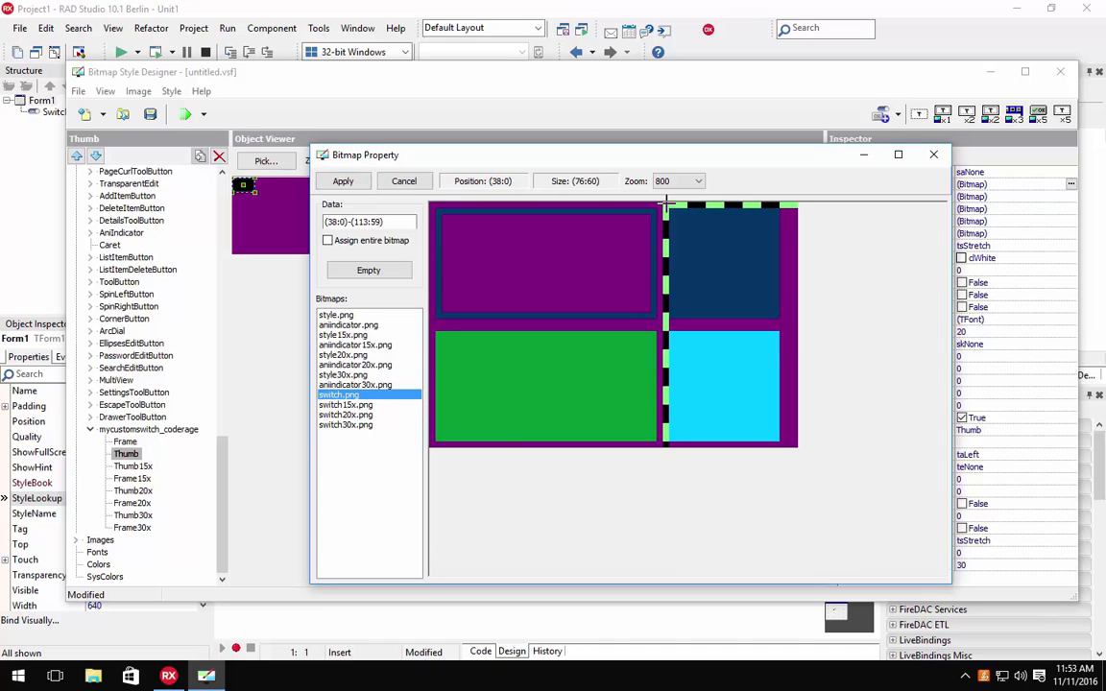
{"action": "left_click", "coordinate": [782, 321]}
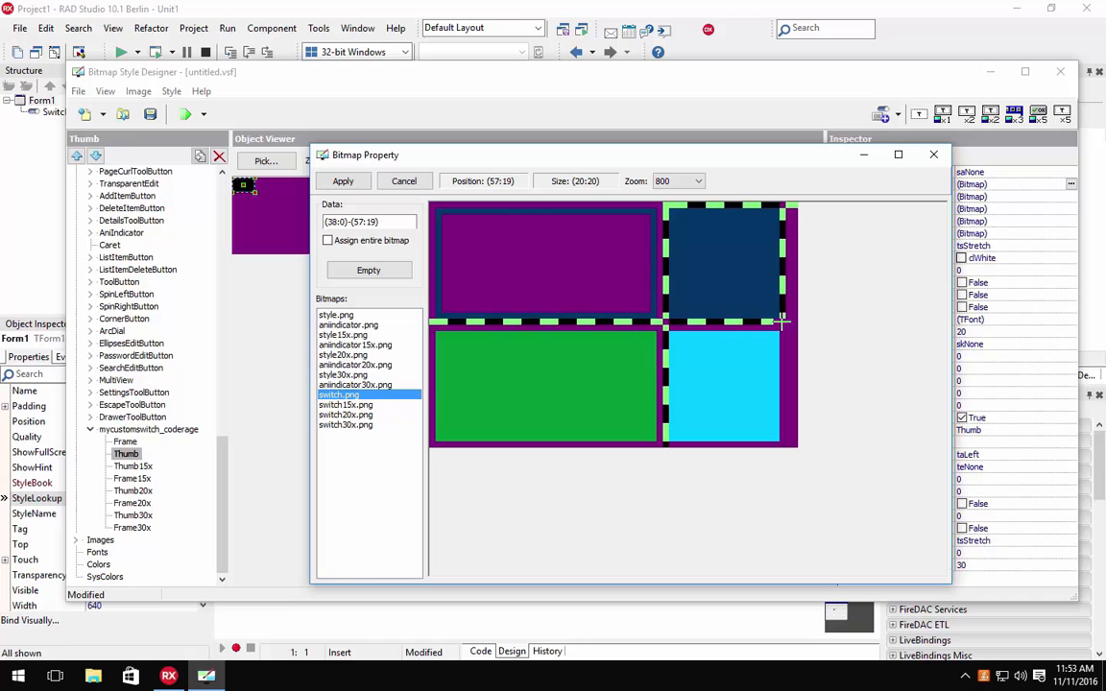
{"action": "left_click", "coordinate": [343, 182]}
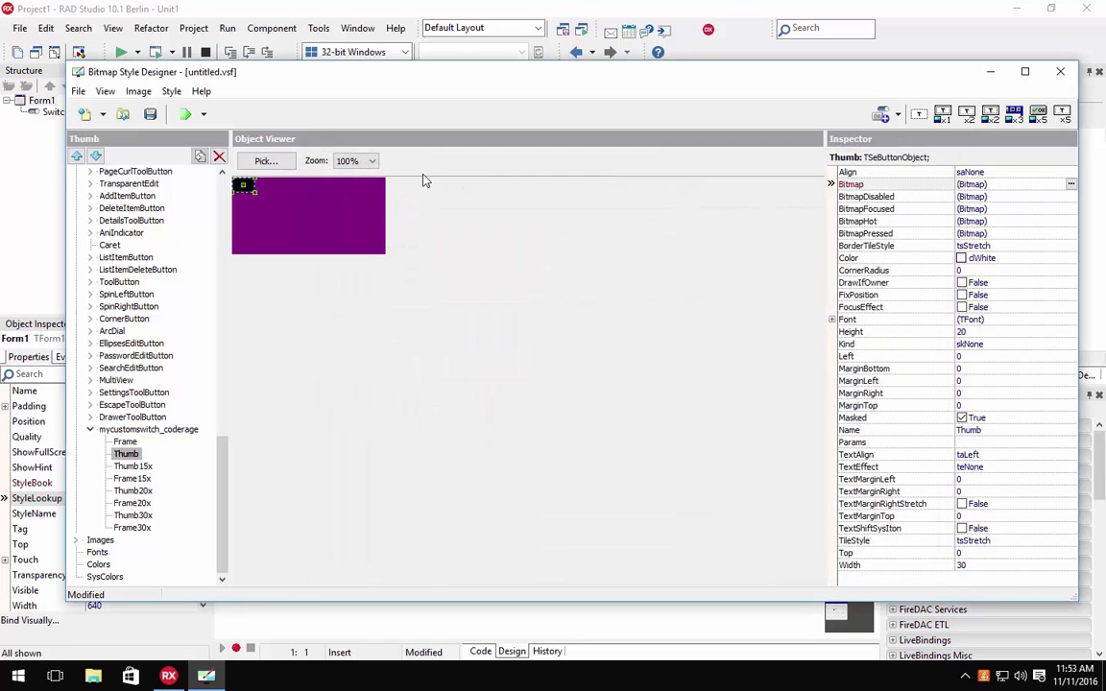
- Assign the light blue region (38:20)-(57:39) of switch.png to the Thumb's BitmapPressed property
{"action": "left_click", "coordinate": [1072, 234]}
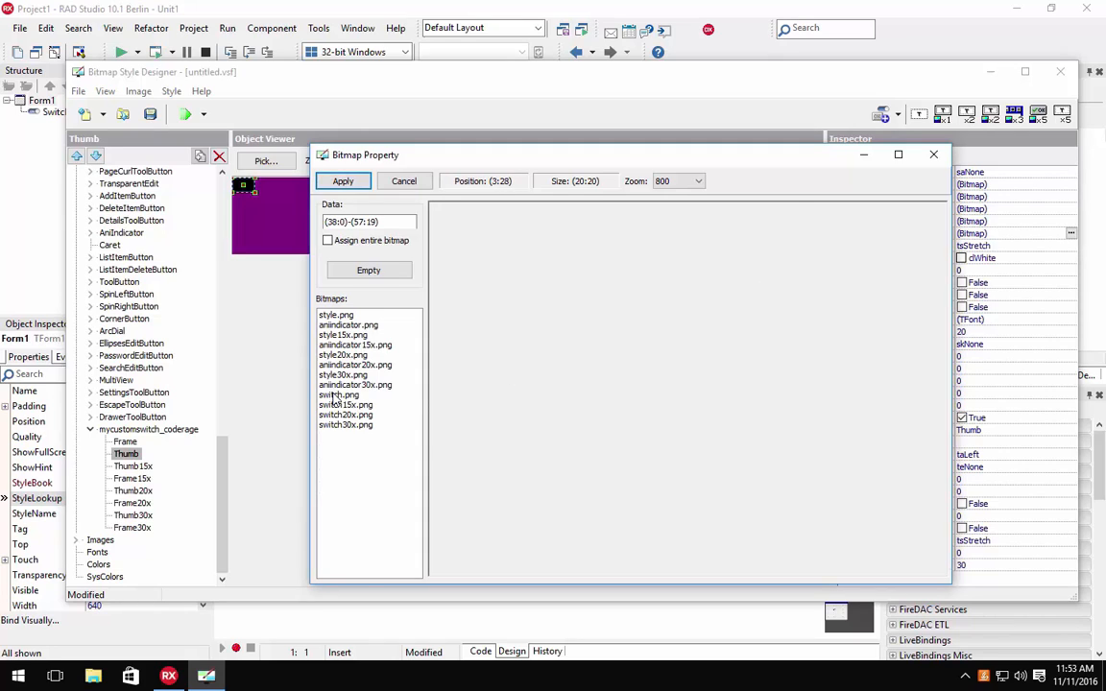
{"action": "left_click", "coordinate": [338, 395]}
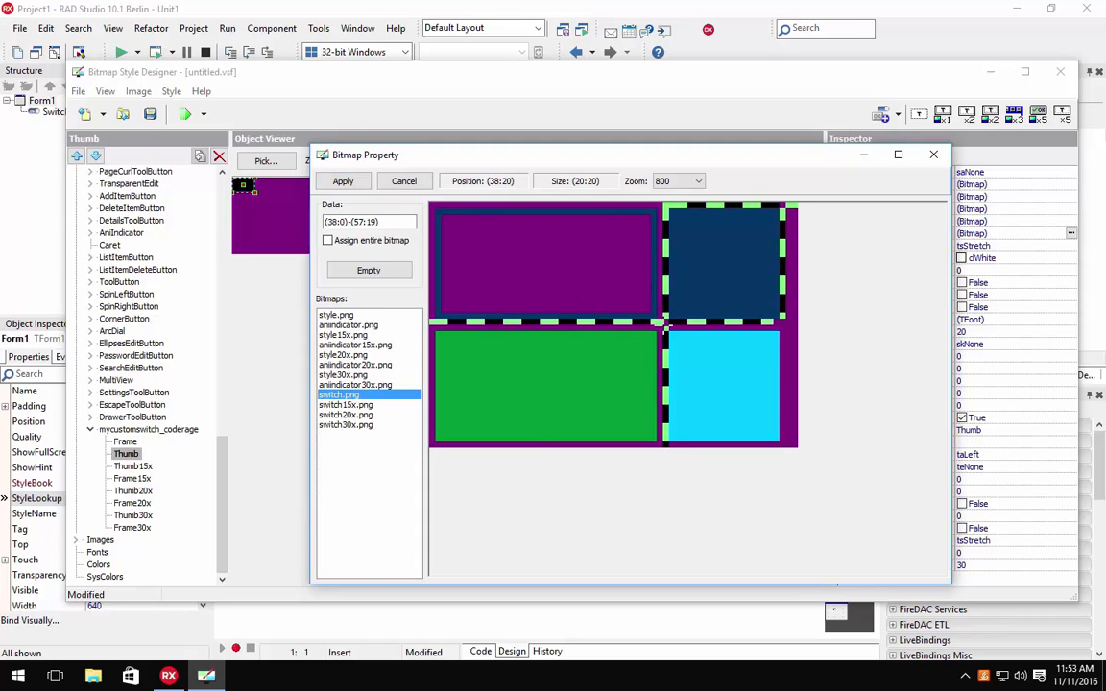
{"action": "left_click_drag", "start_coordinate": [667, 327], "coordinate": [783, 445]}
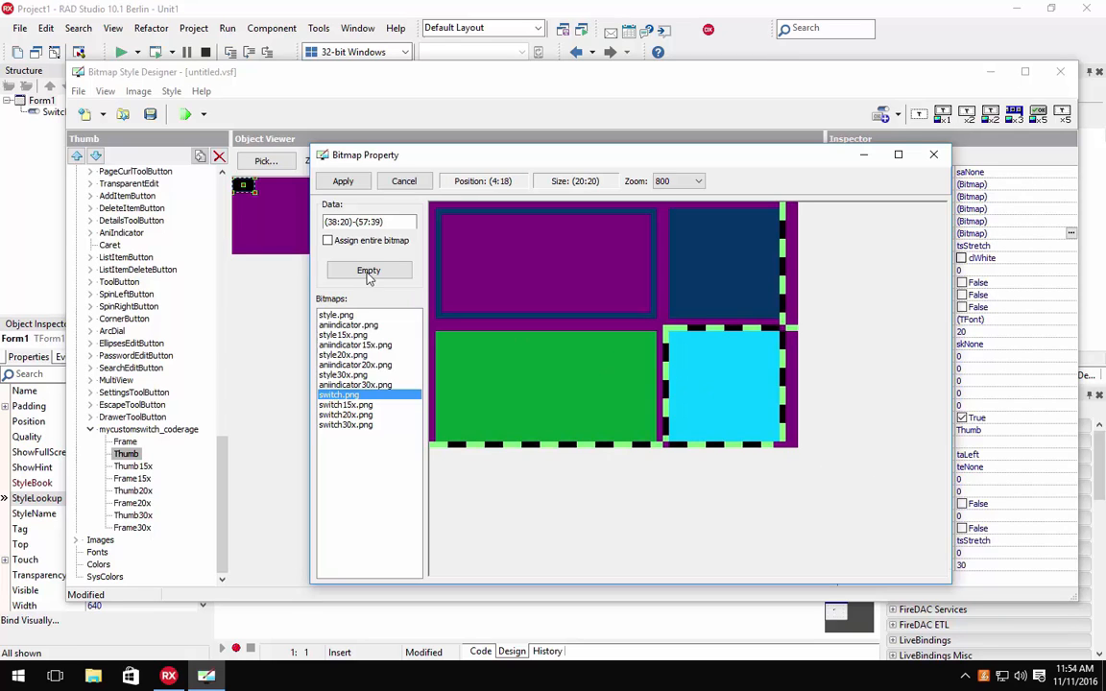
{"action": "left_click", "coordinate": [342, 181]}
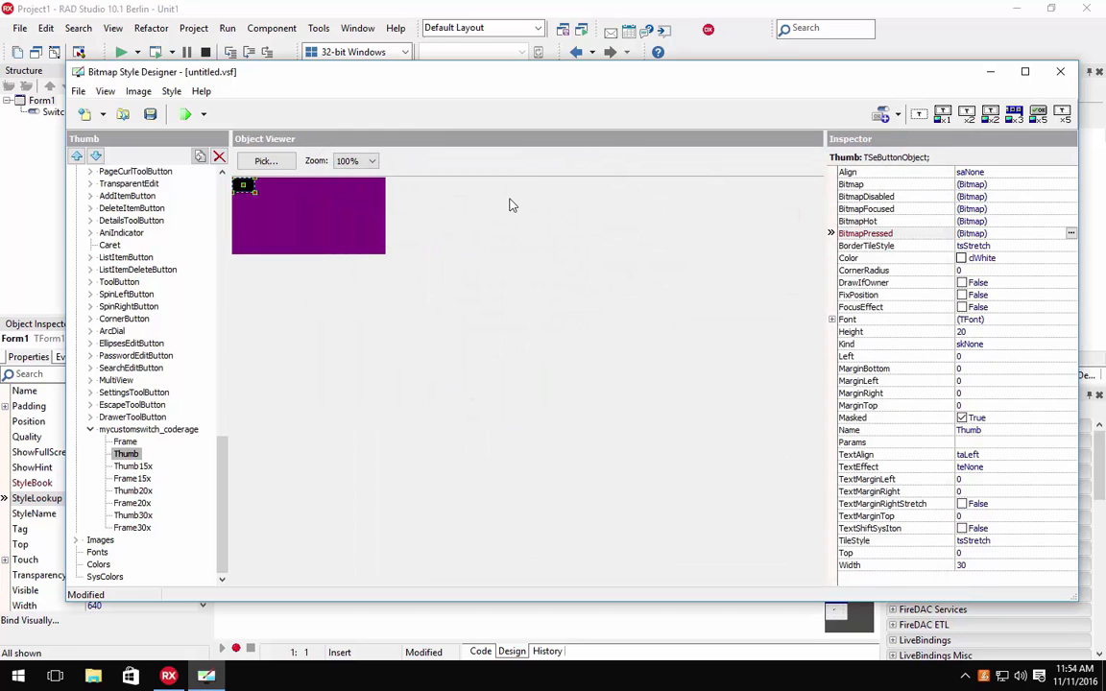
- Automatically adjust mycustomswitch_coderage for all graphic resolutions again so the Thumb bitmaps are included
{"action": "left_click", "coordinate": [139, 431]}
{"action": "right_click", "coordinate": [139, 431]}
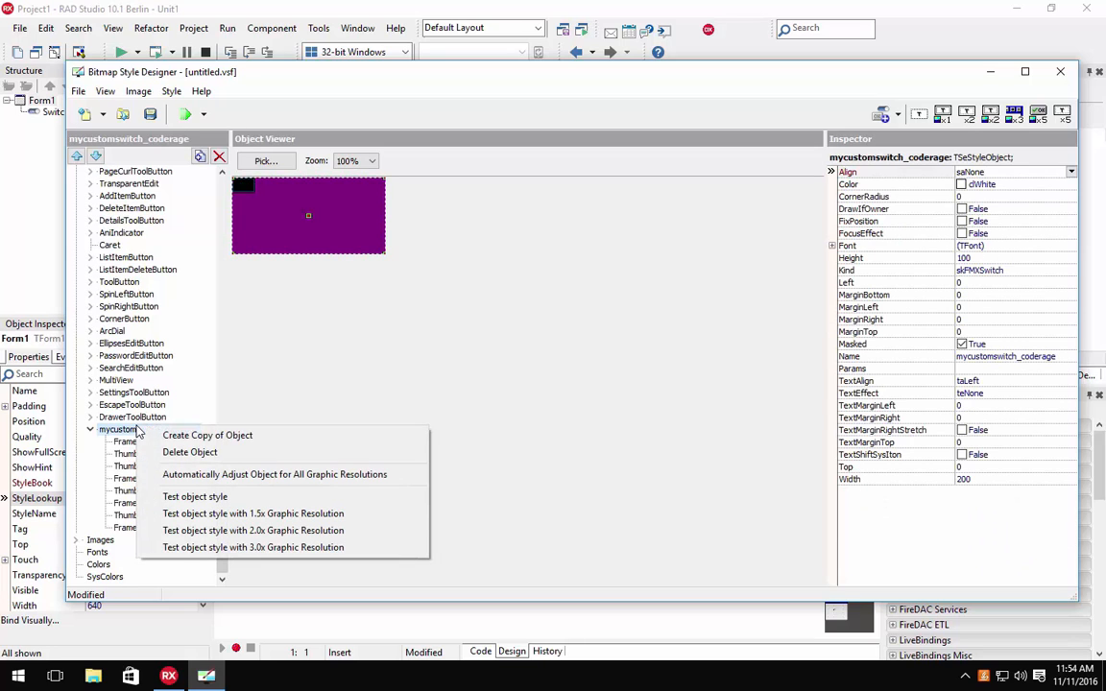
{"action": "left_click", "coordinate": [193, 475]}
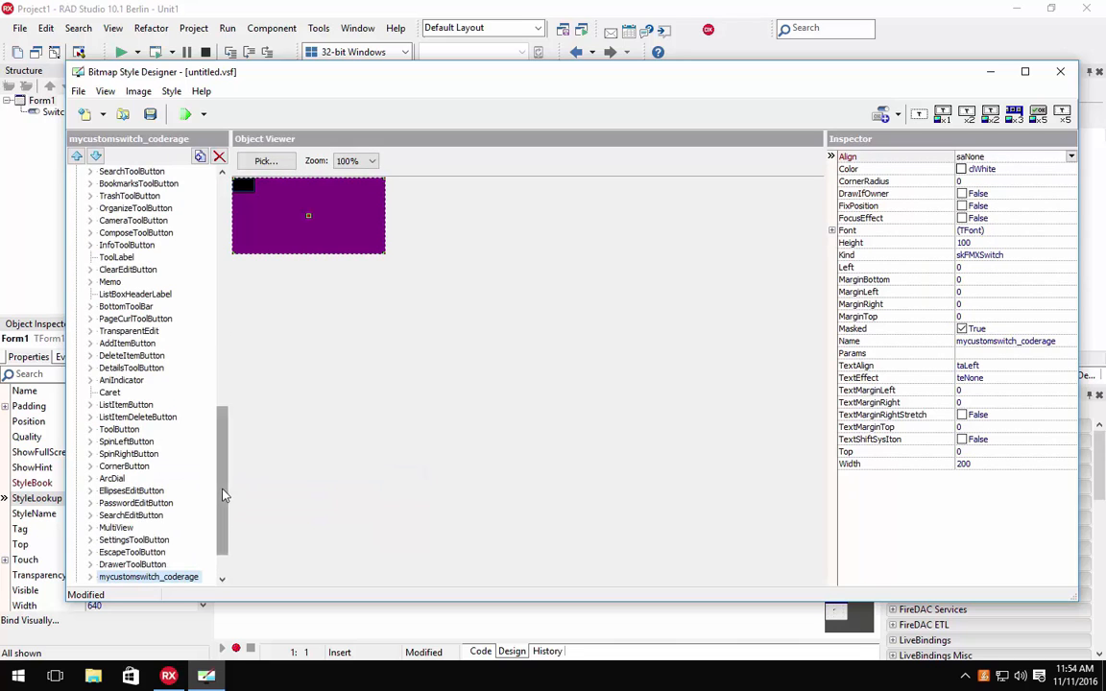
- Test the mycustomswitch_coderage object style at the standard resolution, toggle the preview switch several times and close the preview
{"action": "scroll", "coordinate": [222, 527], "scroll_direction": "down", "scroll_amount": 1}
{"action": "left_click", "coordinate": [91, 528]}
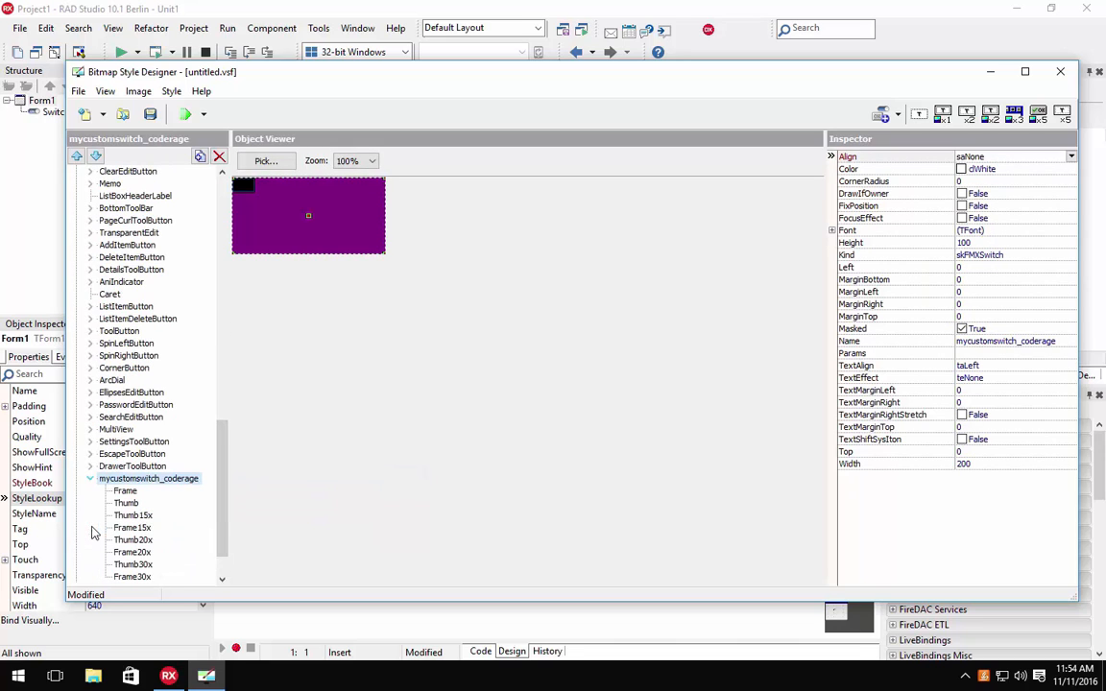
{"action": "right_click", "coordinate": [185, 483]}
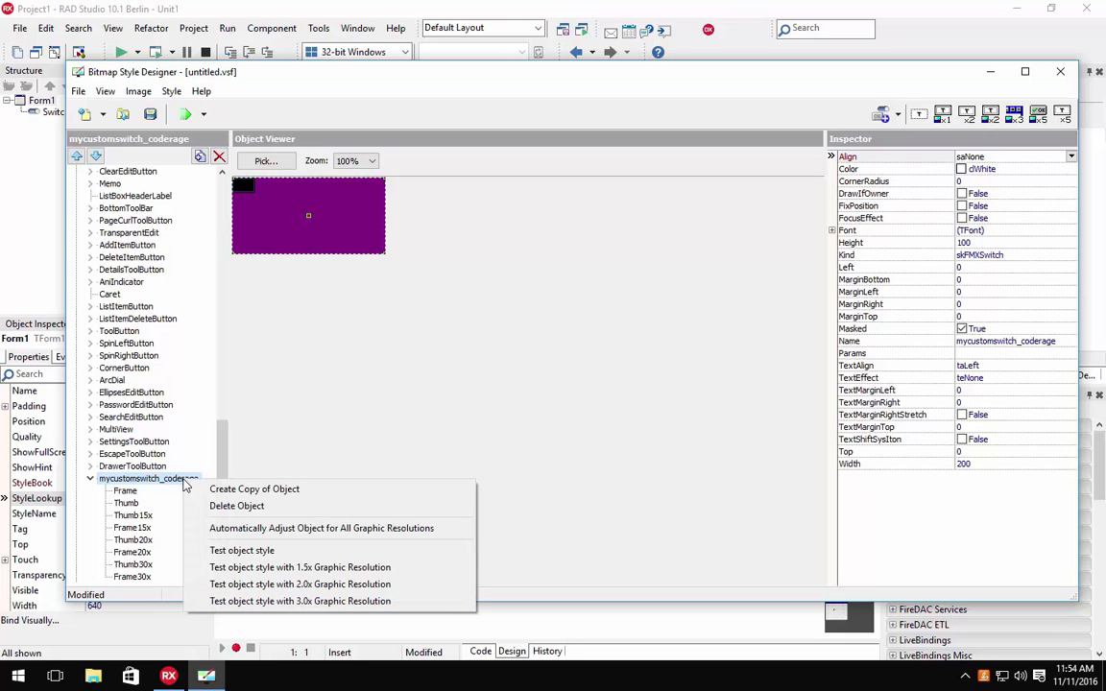
{"action": "left_click", "coordinate": [260, 555]}
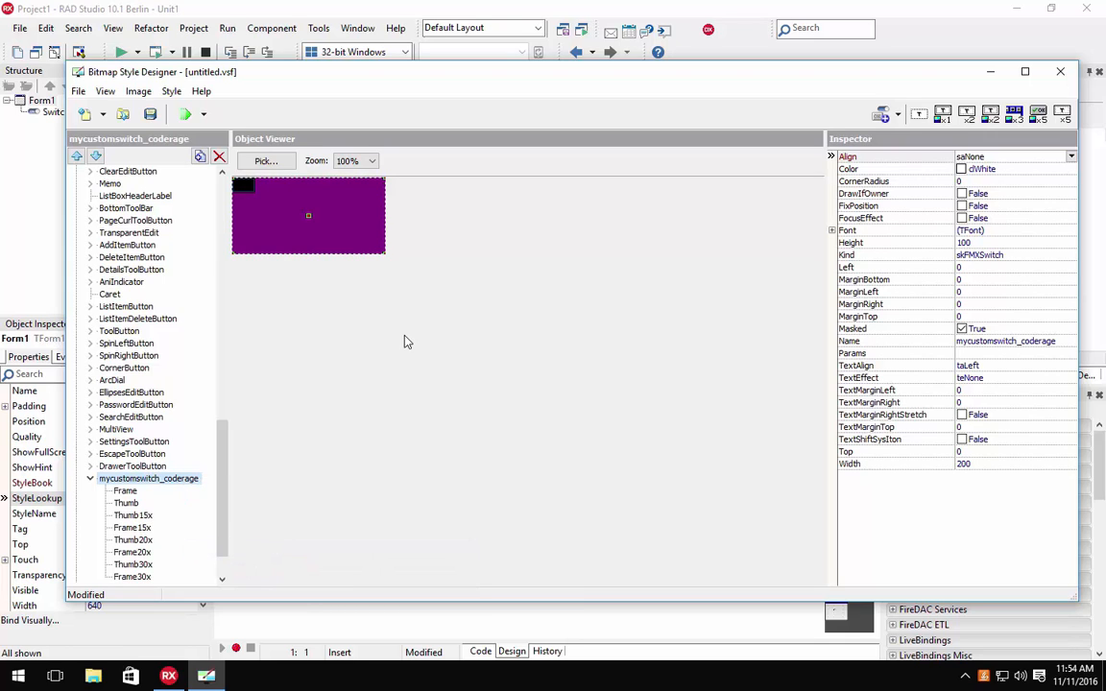
{"action": "left_click", "coordinate": [191, 222]}
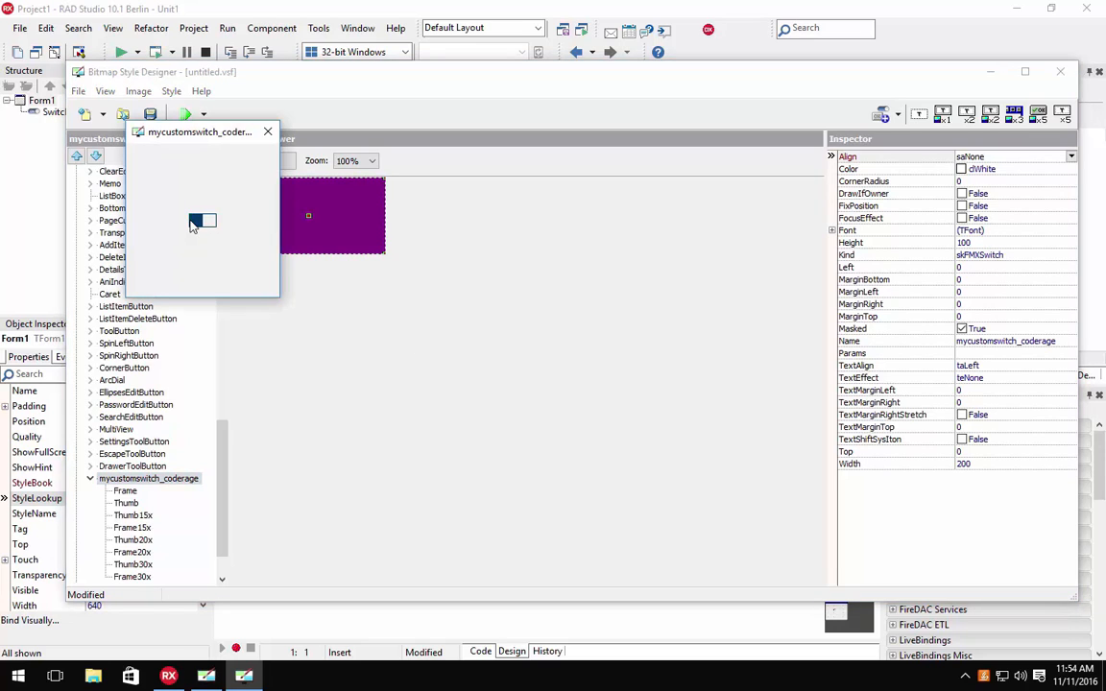
{"action": "left_click_drag", "start_coordinate": [192, 221], "coordinate": [212, 223]}
{"action": "left_click", "coordinate": [213, 223]}
{"action": "left_click", "coordinate": [213, 223]}
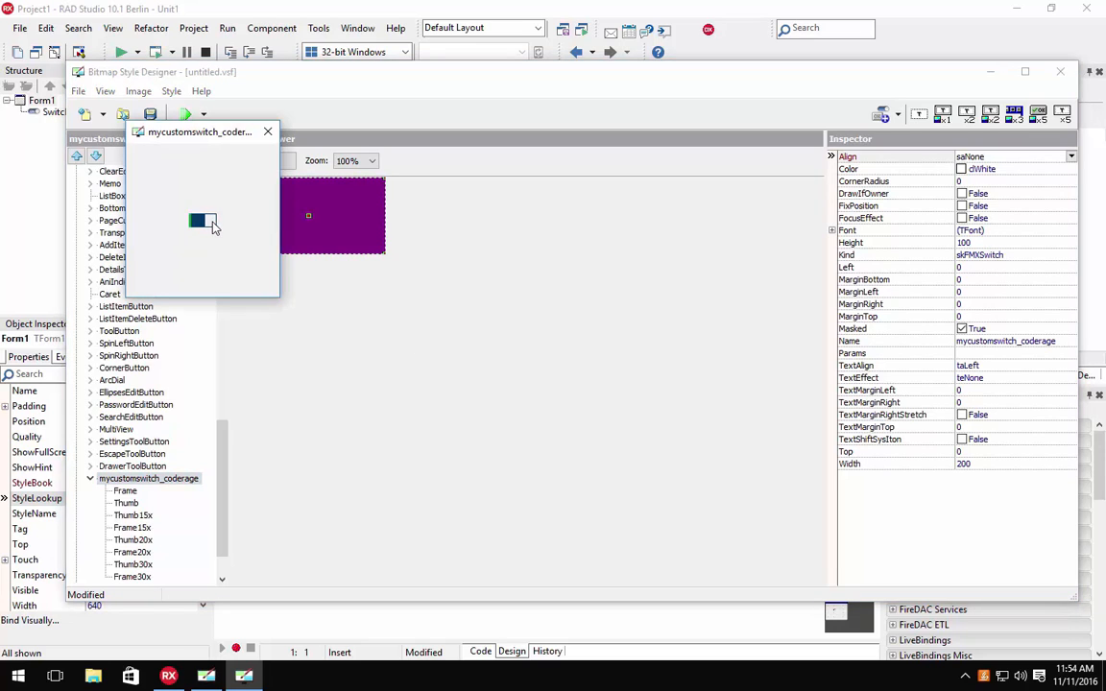
{"action": "left_click", "coordinate": [267, 132]}
- Test the mycustomswitch_coderage object style with 2.0x graphic resolution, toggle the preview switch and close the preview
{"action": "right_click", "coordinate": [152, 488]}
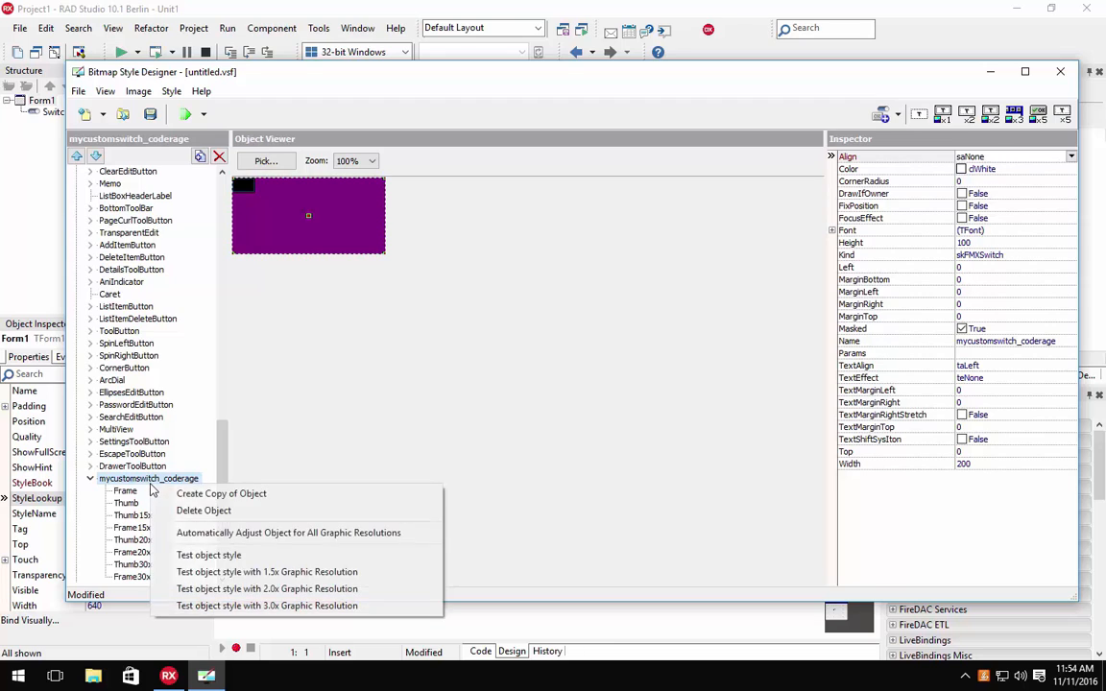
{"action": "left_click", "coordinate": [245, 590]}
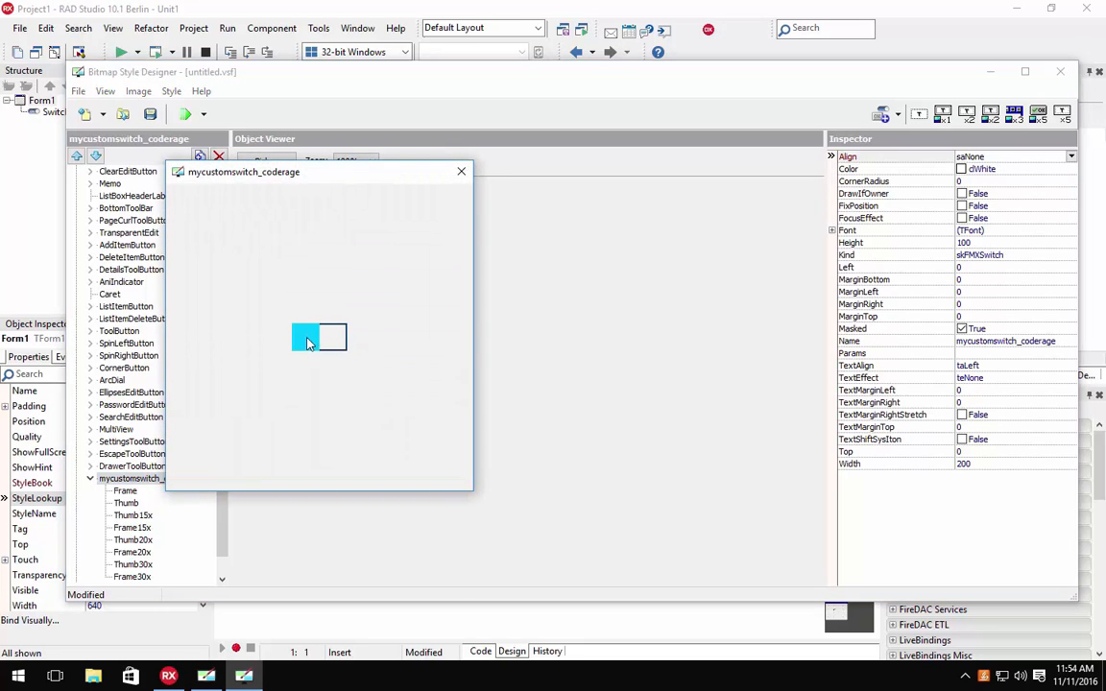
{"action": "left_click", "coordinate": [308, 343]}
{"action": "left_click", "coordinate": [308, 343]}
{"action": "left_click", "coordinate": [309, 343]}
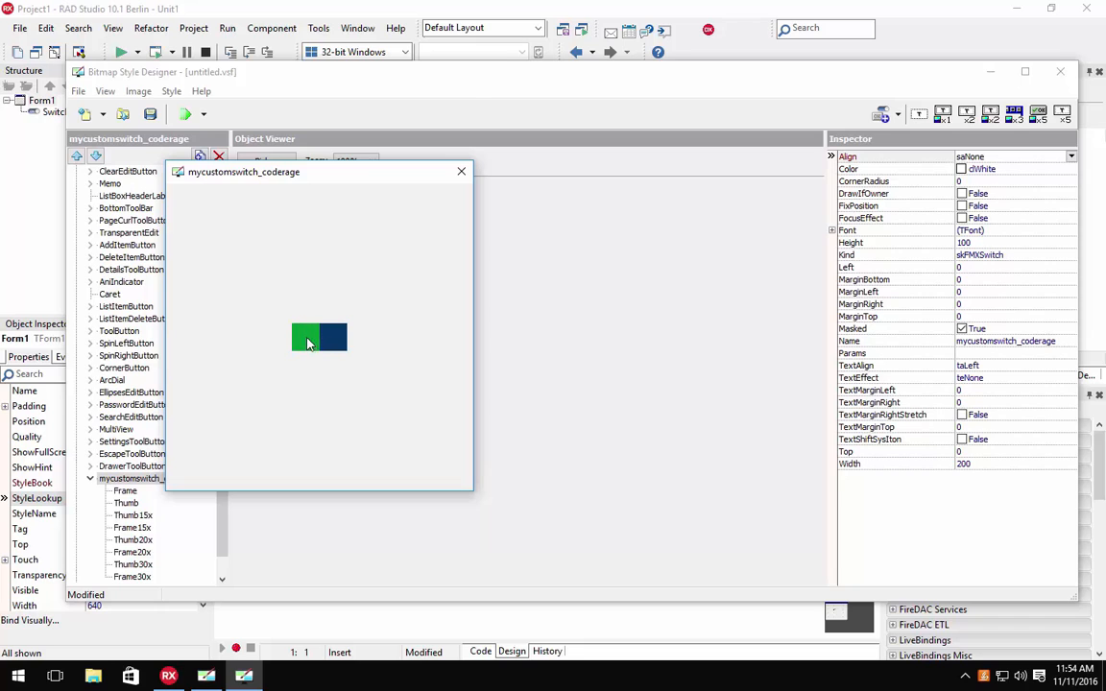
{"action": "left_click", "coordinate": [461, 171]}
- Save the style as a VCL Style / FMX Style Template (*.vsf) file named StyleCodeRage in the switch_demo folder
{"action": "scroll", "coordinate": [219, 511], "scroll_direction": "down", "scroll_amount": 2}
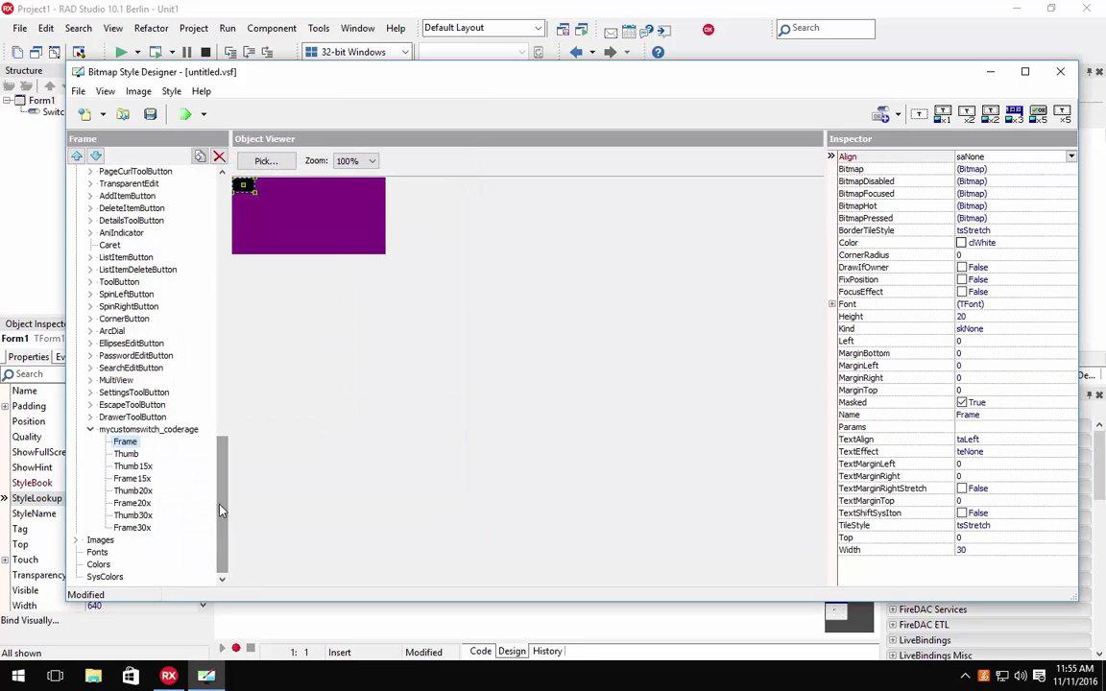
{"action": "left_click", "coordinate": [149, 429]}
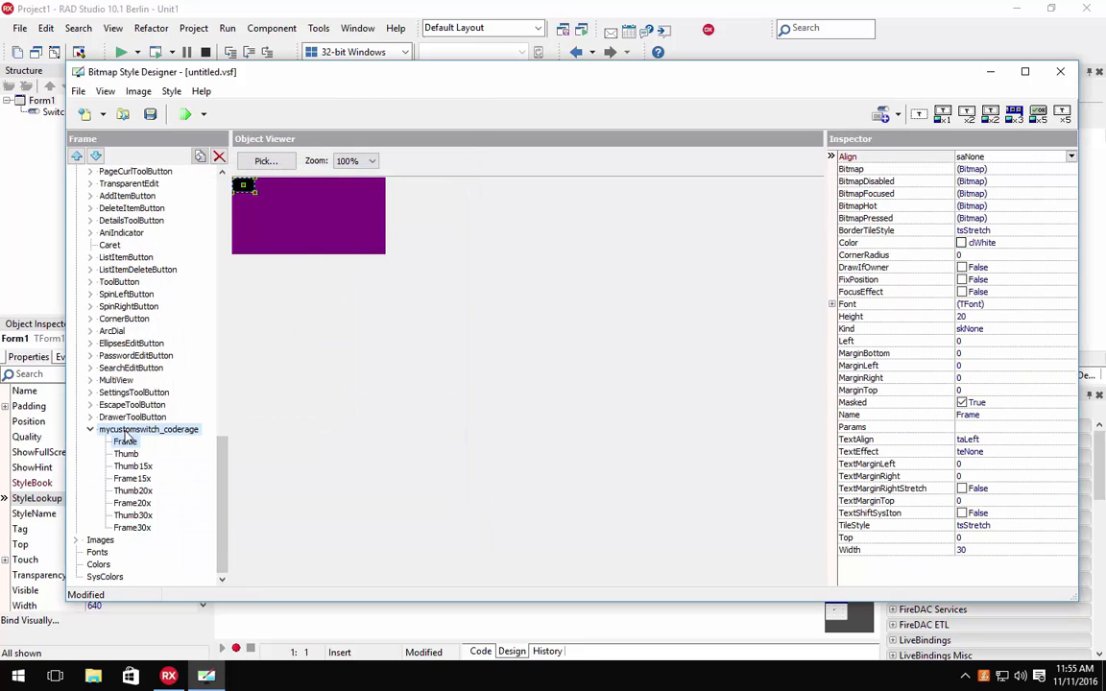
{"action": "left_click", "coordinate": [150, 114]}
{"action": "left_click", "coordinate": [349, 388]}
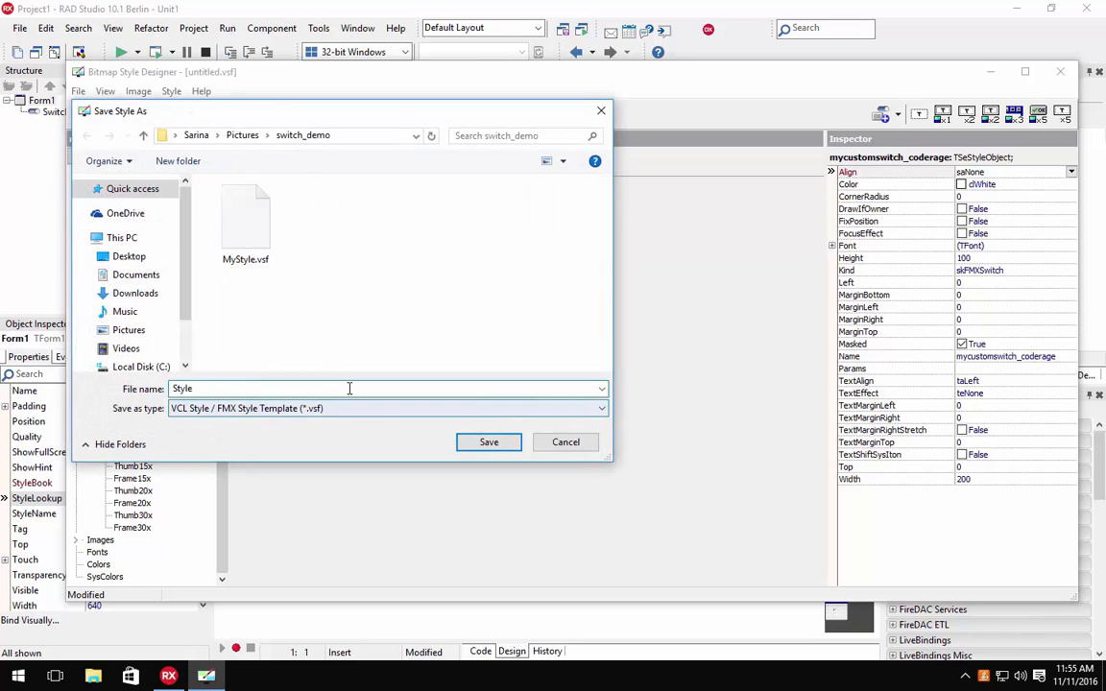
{"action": "type", "text": "Code"}
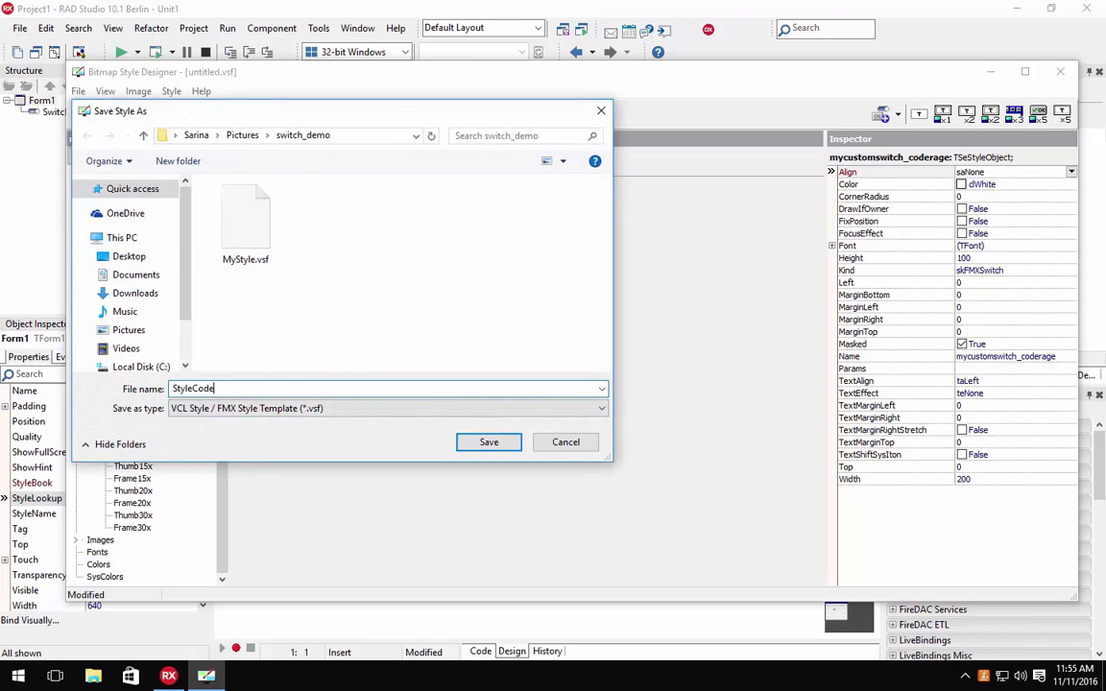
{"action": "type", "text": "Rage"}
{"action": "key", "text": "Return"}
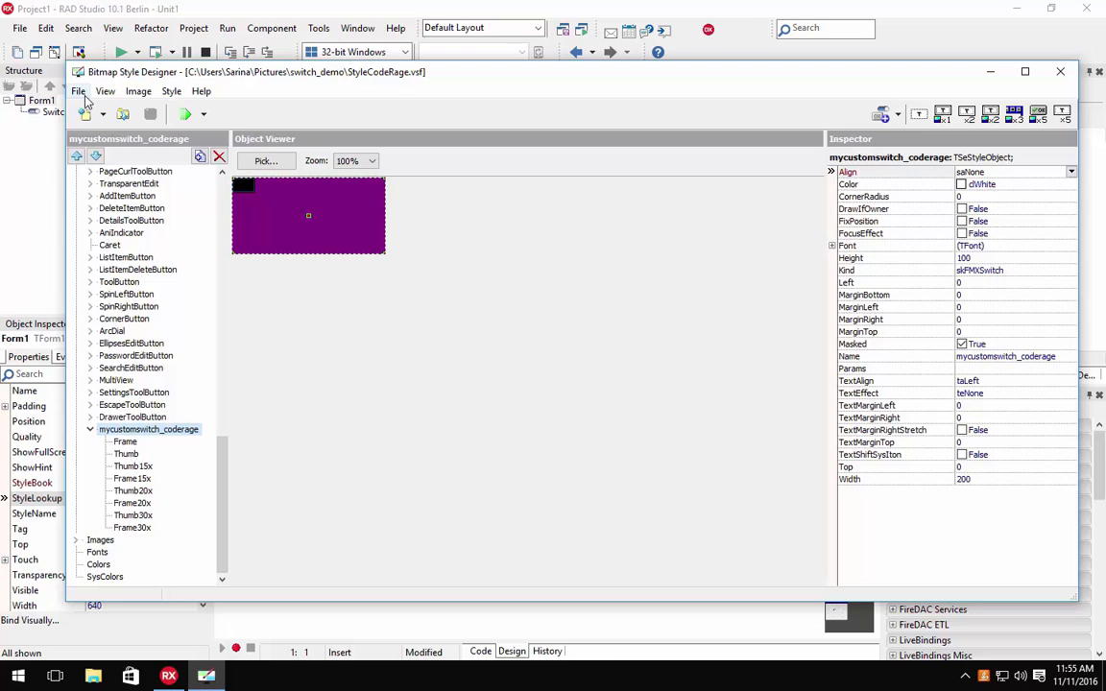
- Save a FireMonkey Style (*.style) copy named StyleCodeRage in the switch_demo folder and close the Bitmap Style Designer
{"action": "left_click", "coordinate": [79, 91]}
{"action": "left_click", "coordinate": [105, 158]}
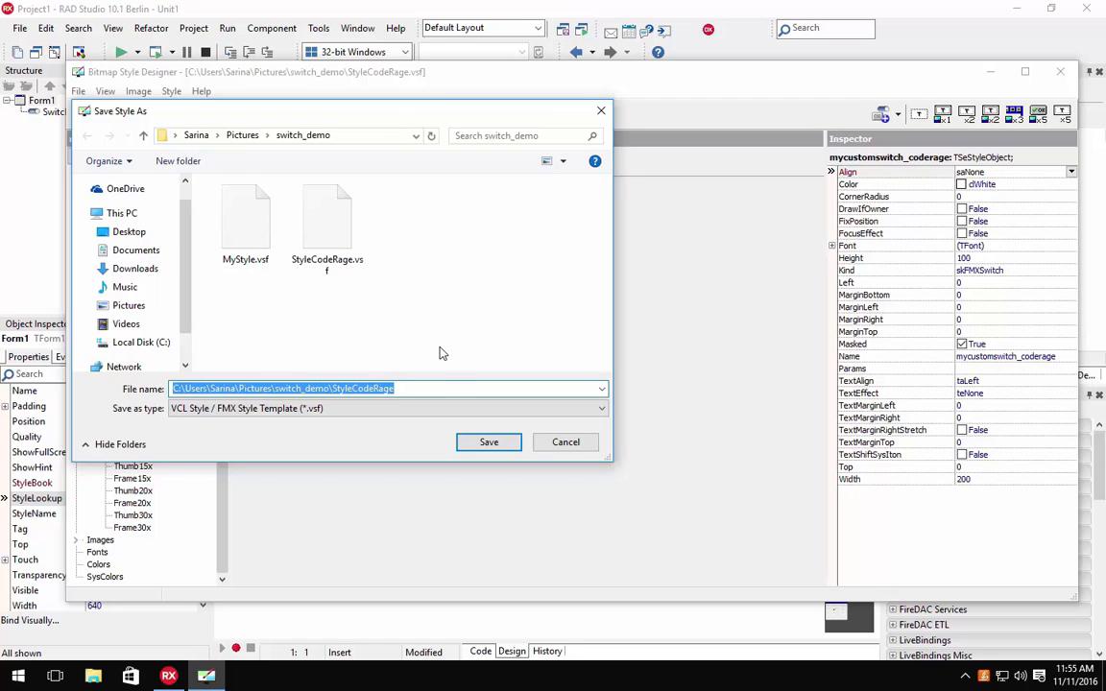
{"action": "left_click", "coordinate": [351, 409]}
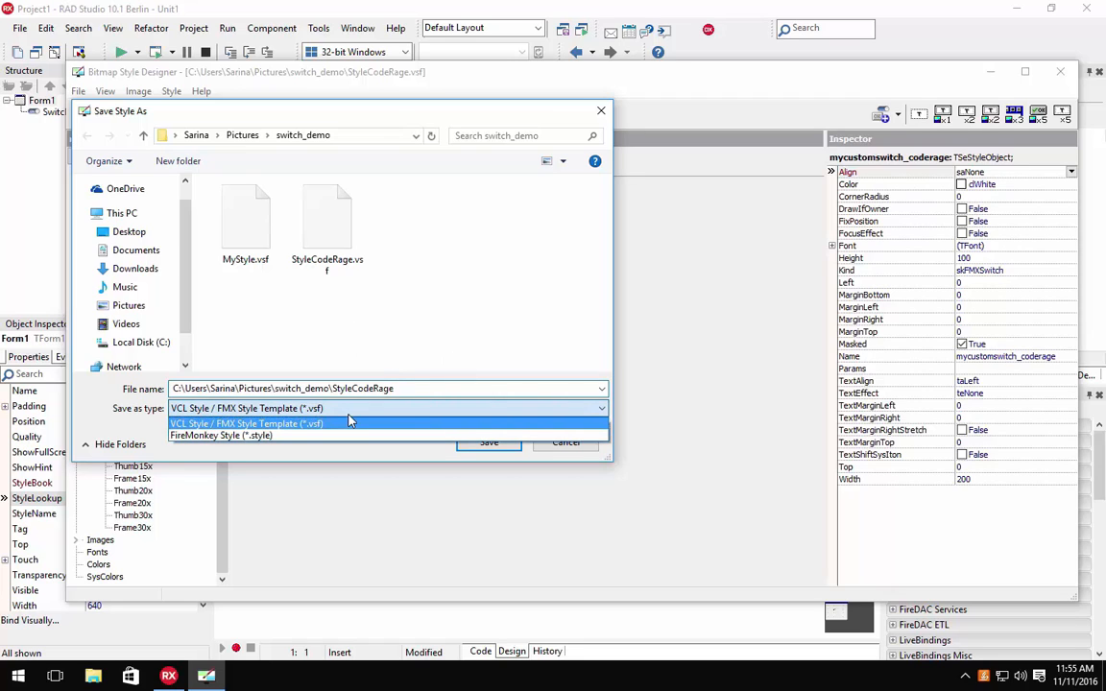
{"action": "left_click", "coordinate": [289, 436]}
{"action": "left_click", "coordinate": [354, 136]}
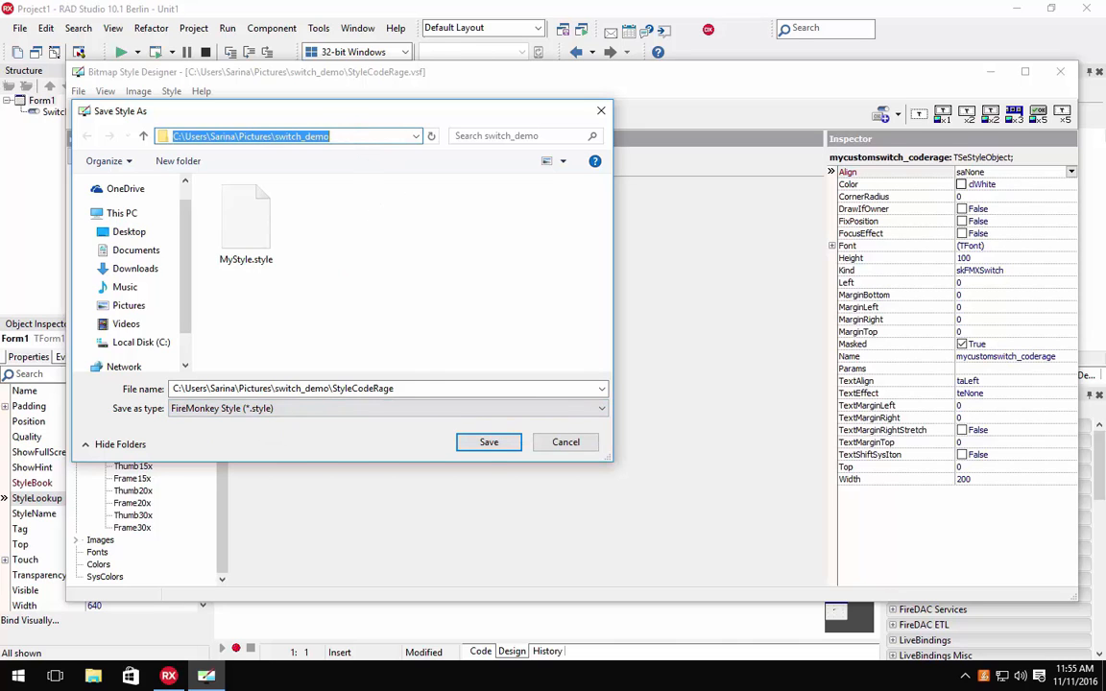
{"action": "left_click", "coordinate": [487, 446]}
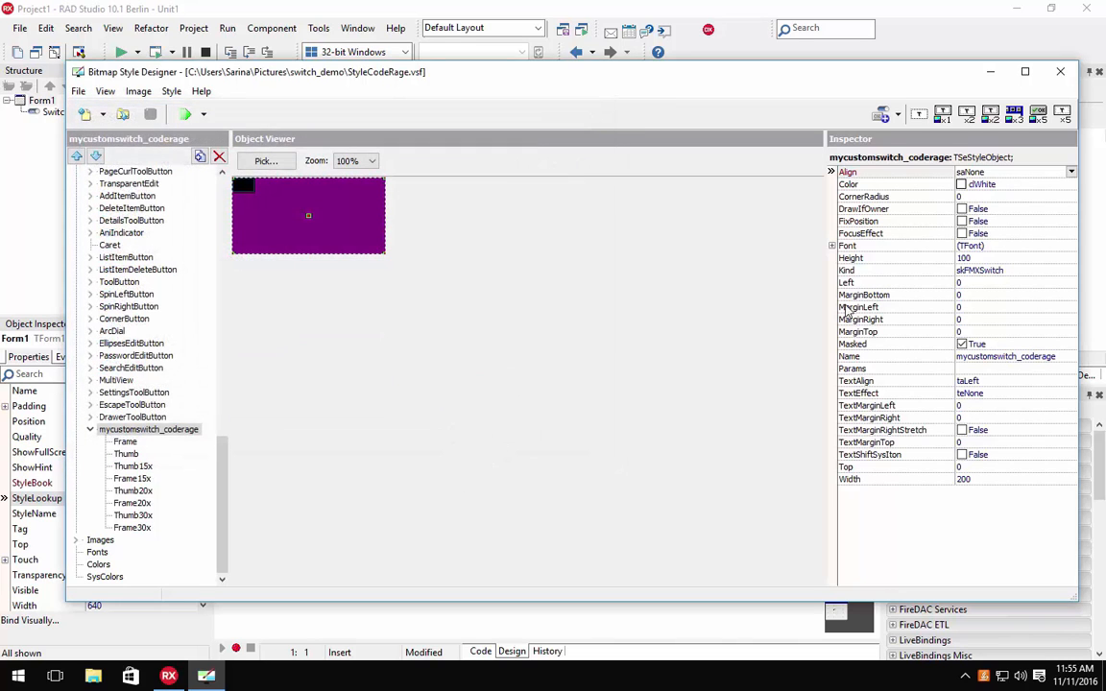
{"action": "left_click", "coordinate": [1061, 75]}
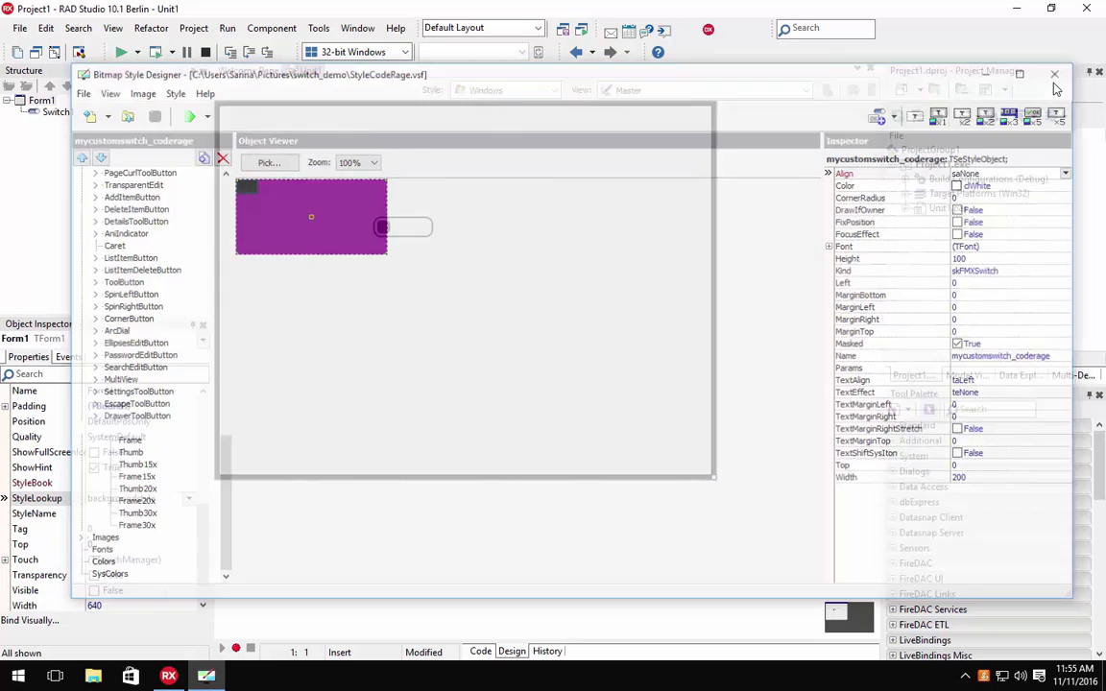
- Search the component palette for "style" and add a TStyleBook component to the form
{"action": "left_click", "coordinate": [980, 409]}
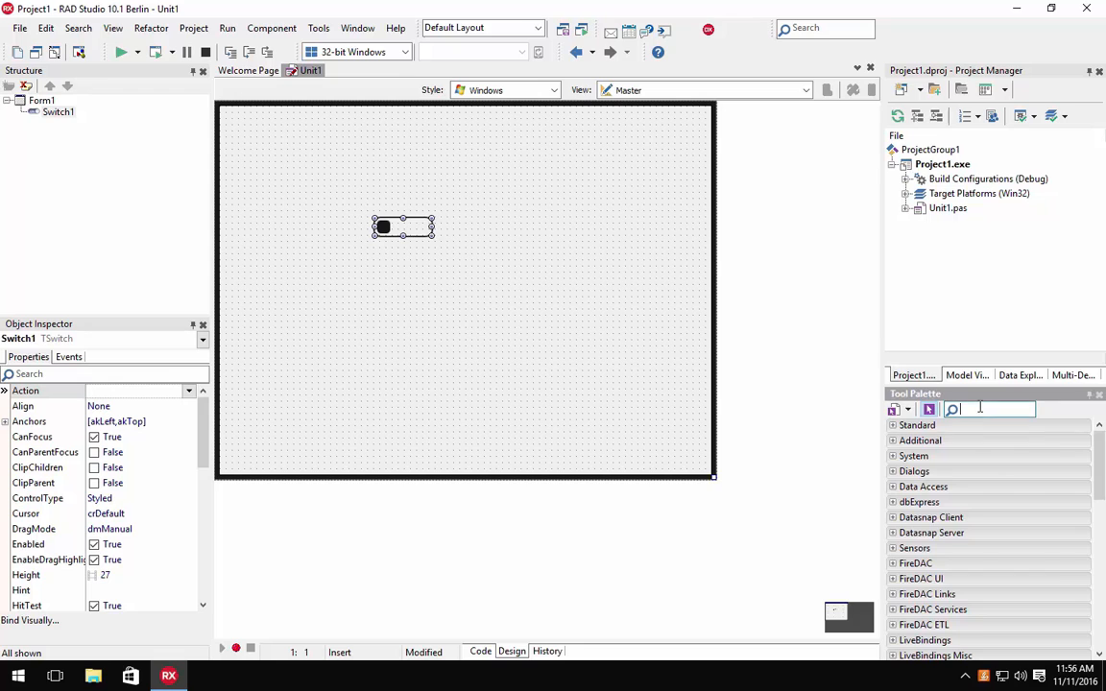
{"action": "type", "text": "style"}
{"action": "key", "text": "Return"}
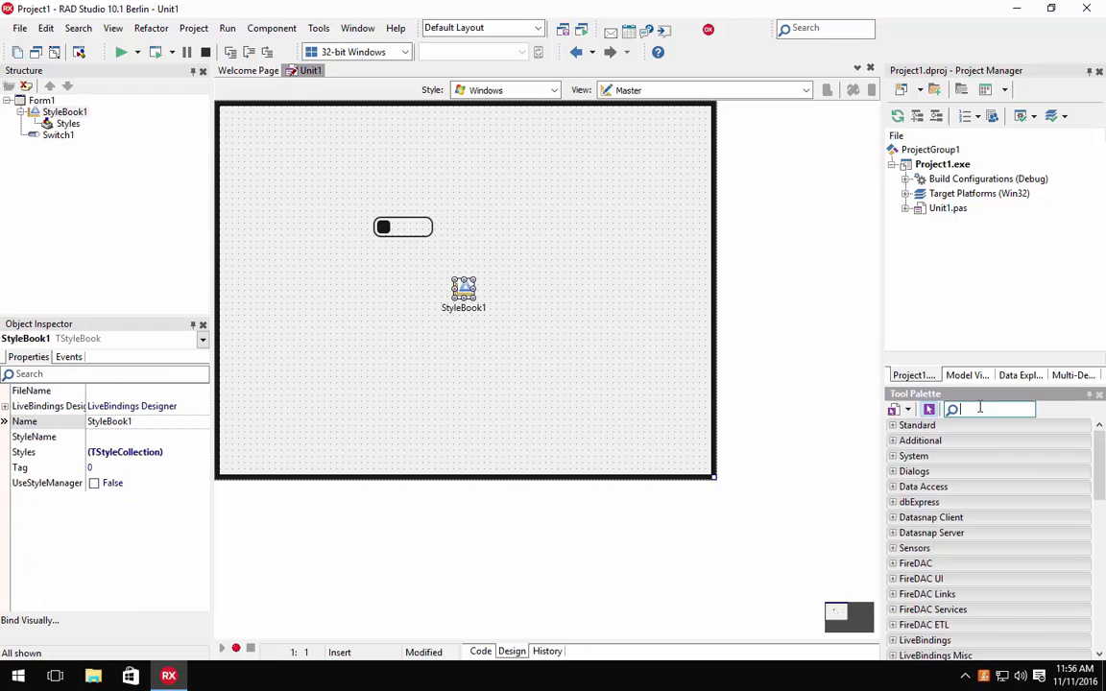
- Load StyleCodeRage.style from the switch_demo folder into StyleBook1 and close the Style Designer
{"action": "double_click", "coordinate": [463, 285]}
{"action": "left_click", "coordinate": [244, 89]}
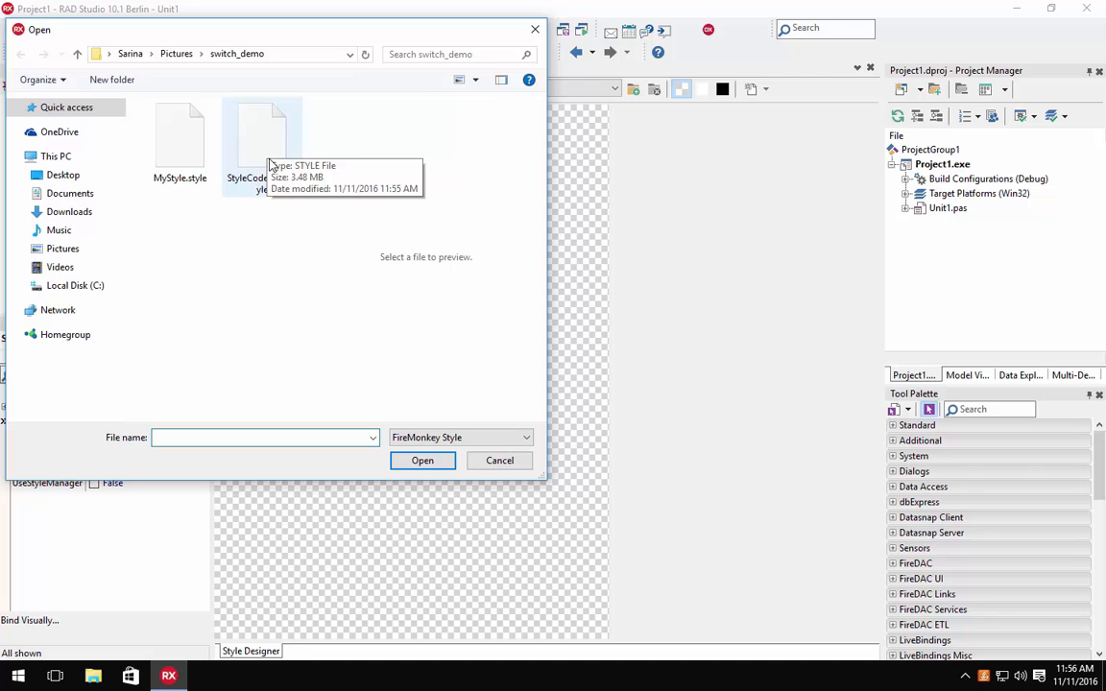
{"action": "double_click", "coordinate": [271, 164]}
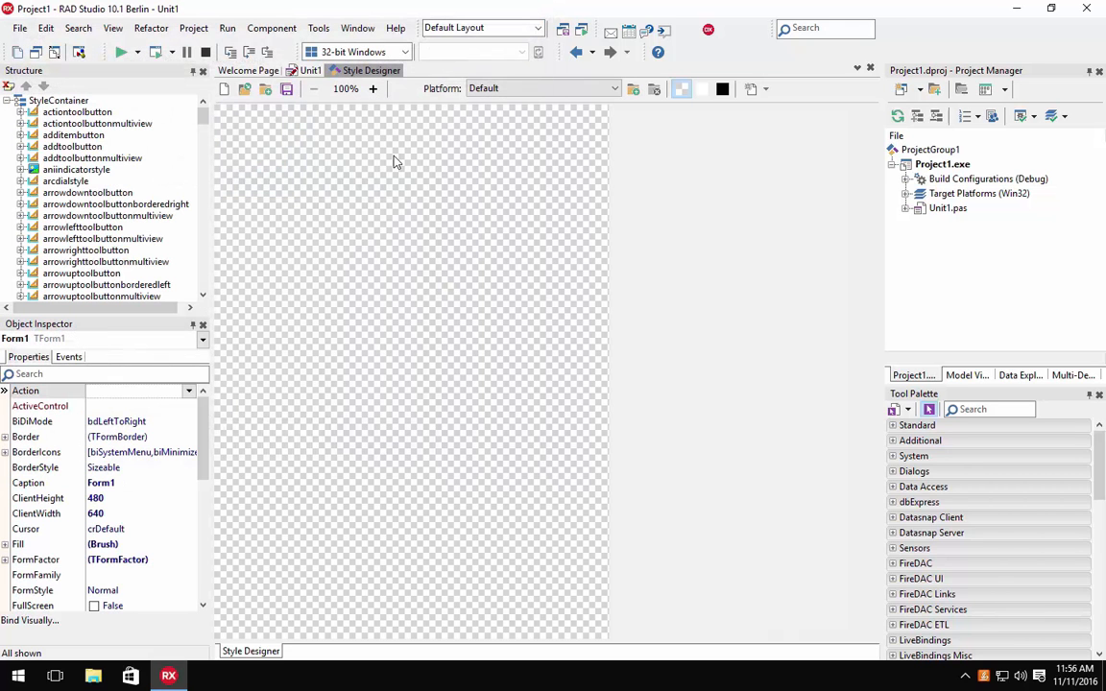
{"action": "left_click", "coordinate": [870, 69]}
- Set Form1's StyleBook property to StyleBook1
{"action": "left_click", "coordinate": [535, 362]}
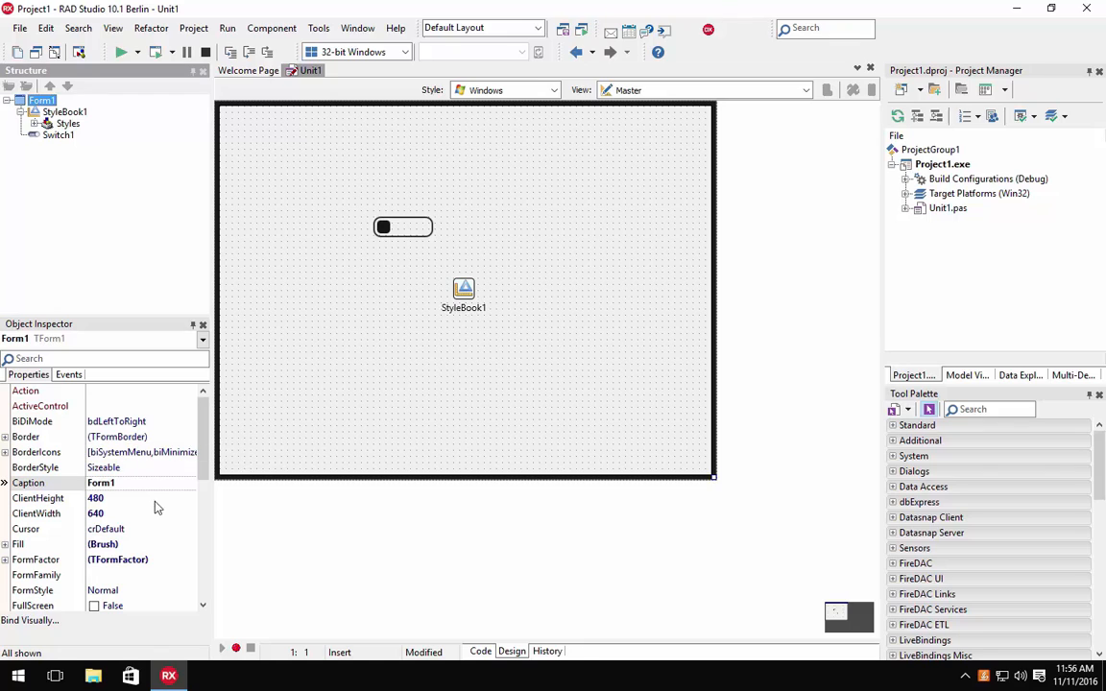
{"action": "scroll", "coordinate": [182, 483], "scroll_direction": "down", "scroll_amount": 4}
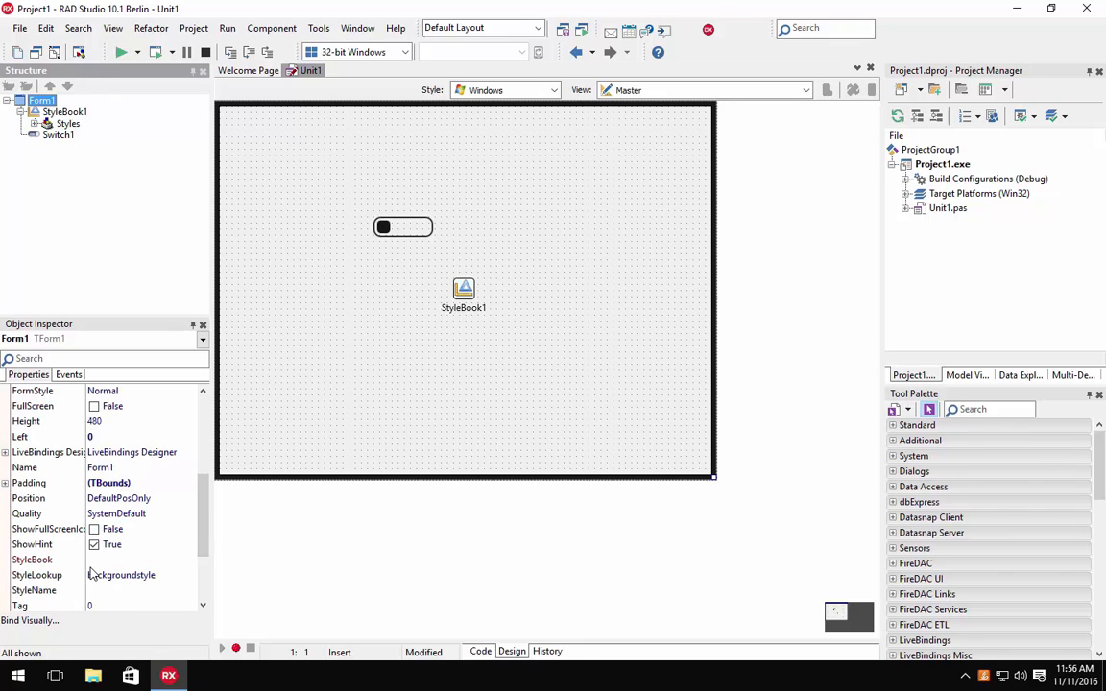
{"action": "double_click", "coordinate": [106, 560]}
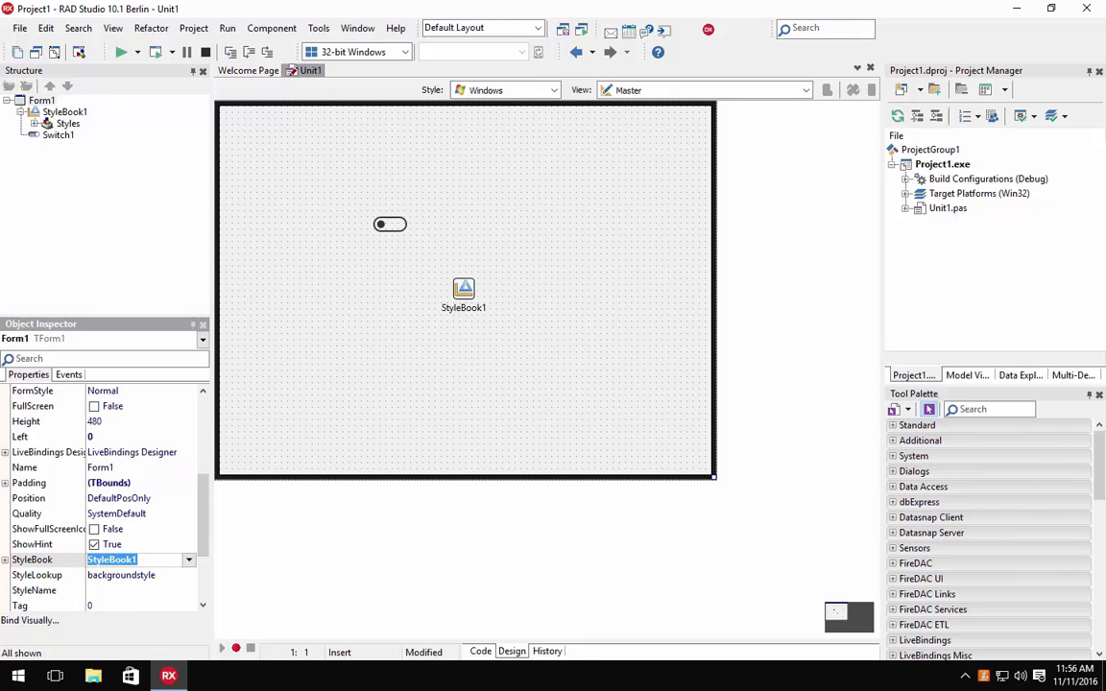
- Set Switch1's StyleLookup property to mycustomswitch_coderage
{"action": "left_click", "coordinate": [394, 226]}
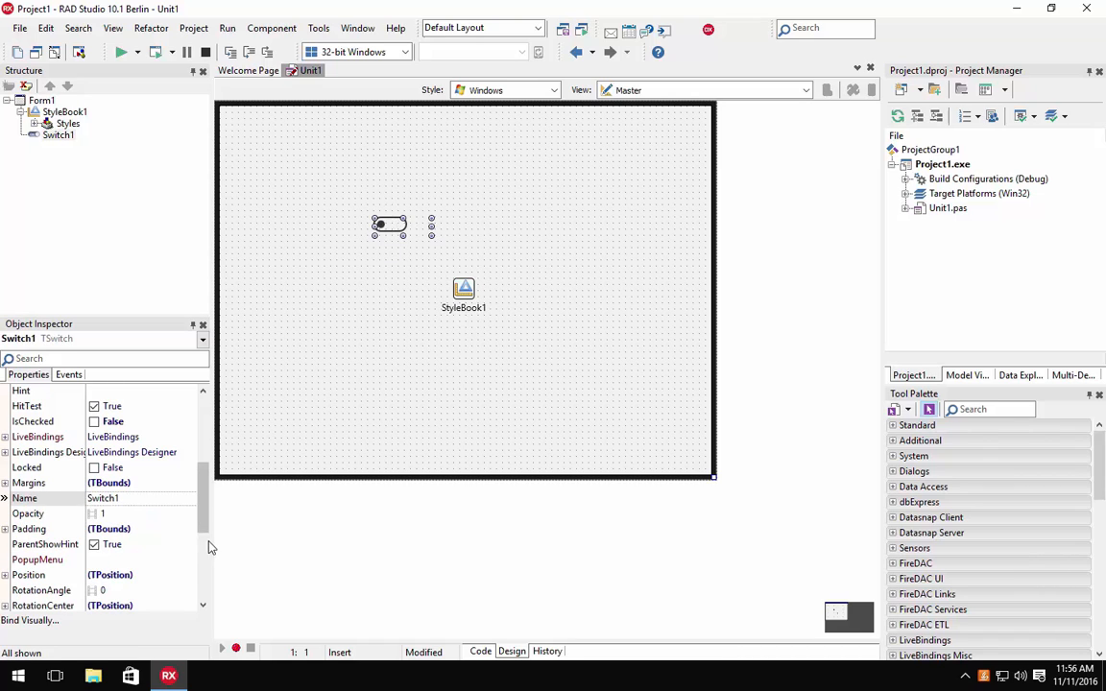
{"action": "scroll", "coordinate": [176, 536], "scroll_direction": "down", "scroll_amount": 3}
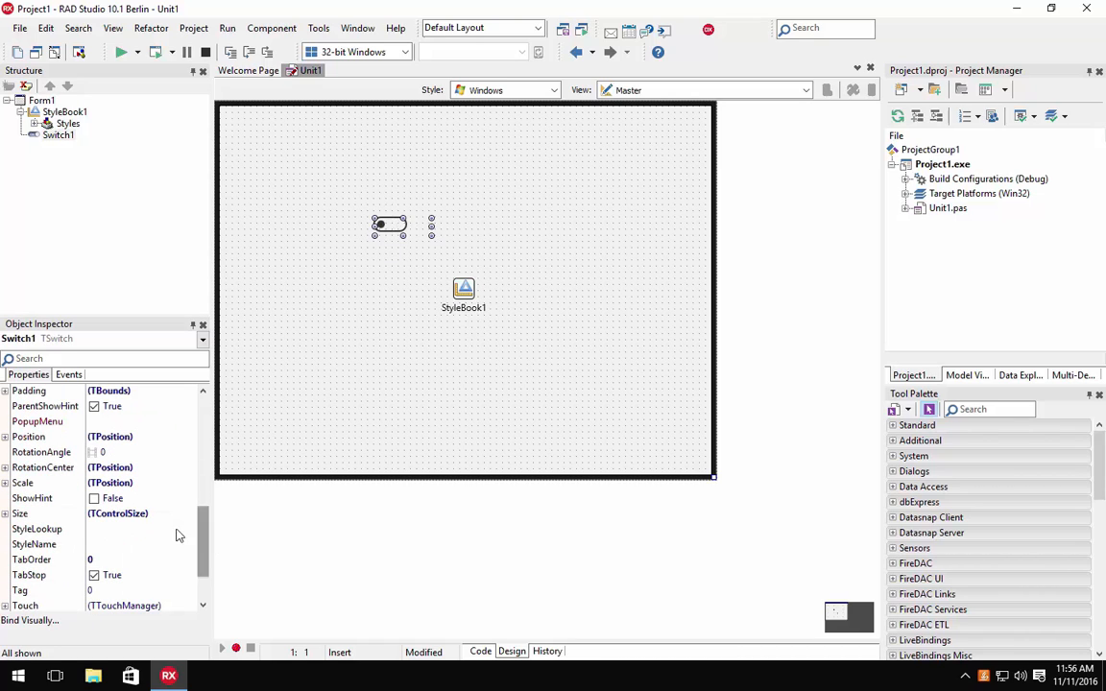
{"action": "left_click", "coordinate": [178, 529]}
{"action": "left_click", "coordinate": [188, 529]}
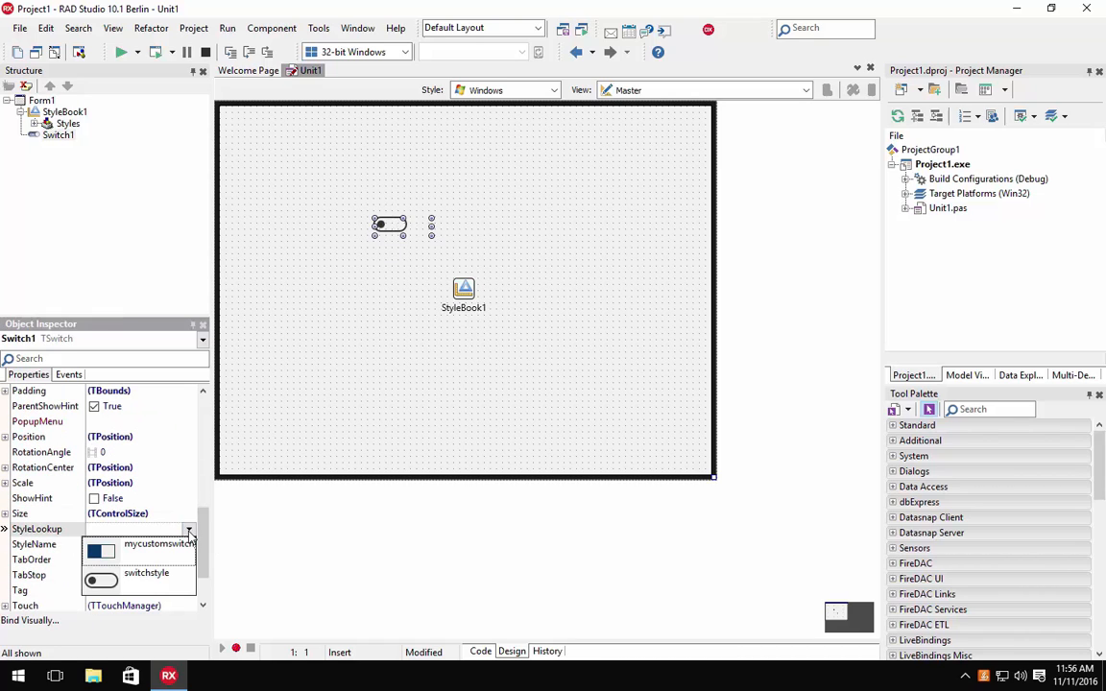
{"action": "left_click", "coordinate": [135, 561]}
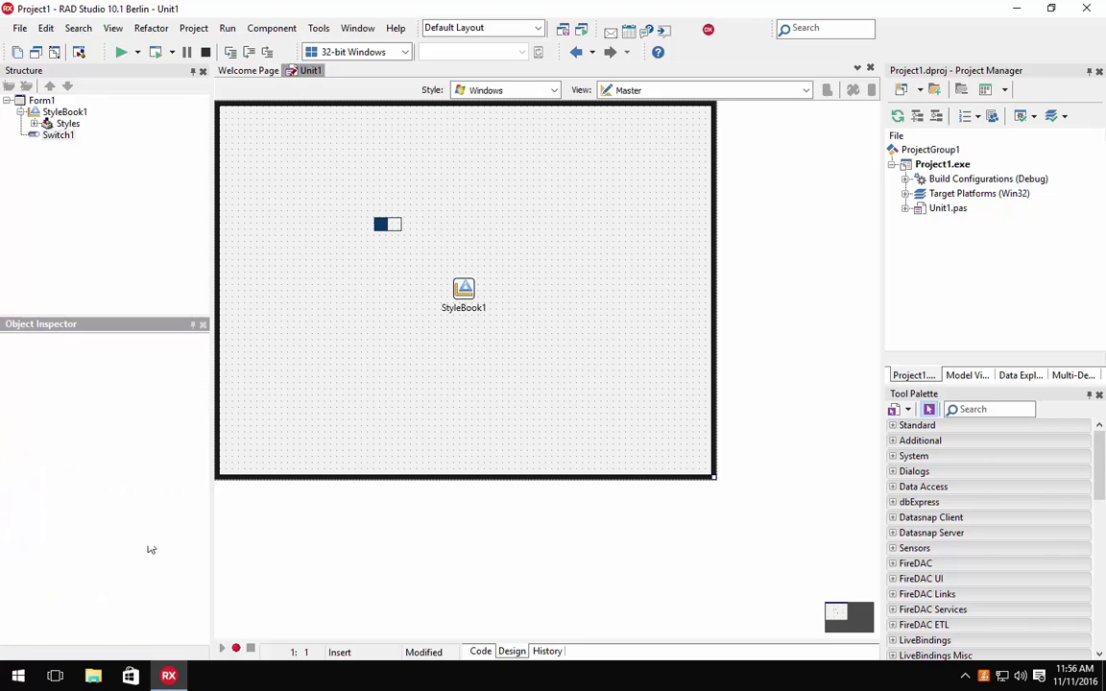
- Widen the Object Inspector and check the styles offered for Switch1's StyleLookup, keeping mycustomswitch_coderage
{"action": "left_click_drag", "start_coordinate": [209, 437], "coordinate": [341, 538]}
{"action": "left_click", "coordinate": [298, 560]}
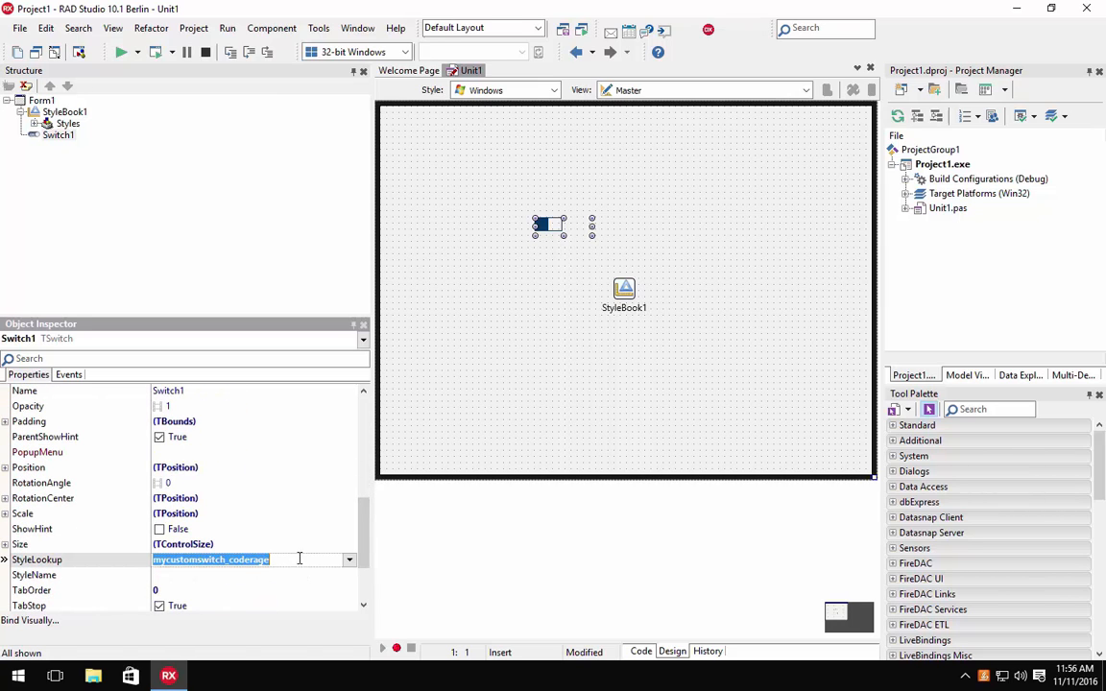
{"action": "left_click", "coordinate": [348, 560]}
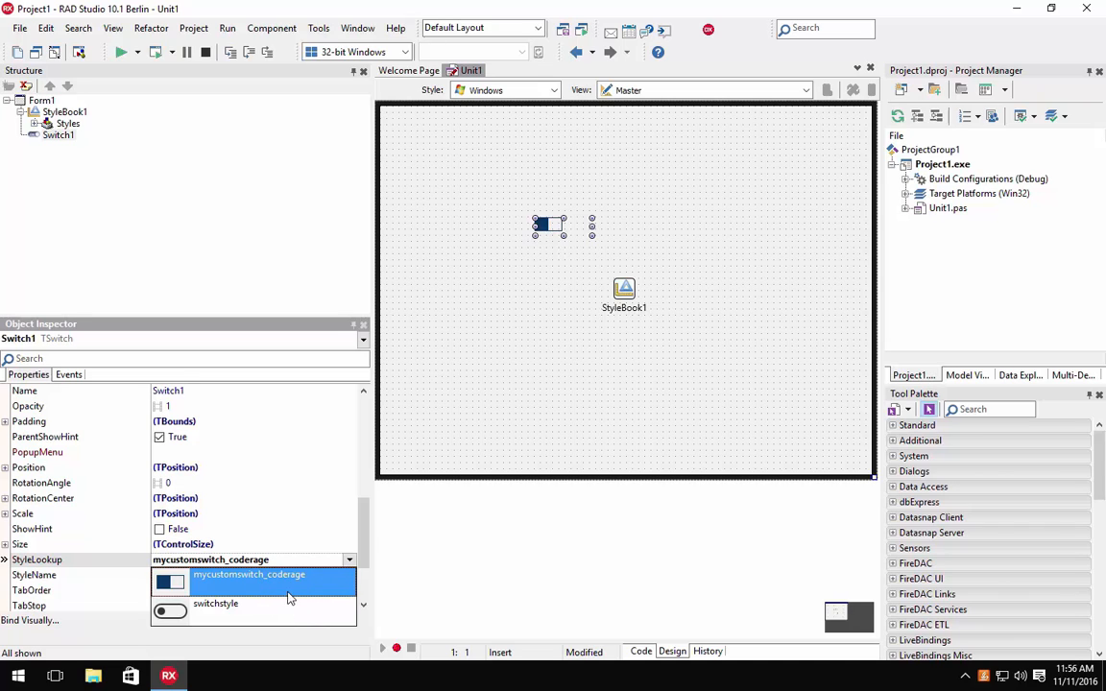
{"action": "left_click", "coordinate": [523, 240]}
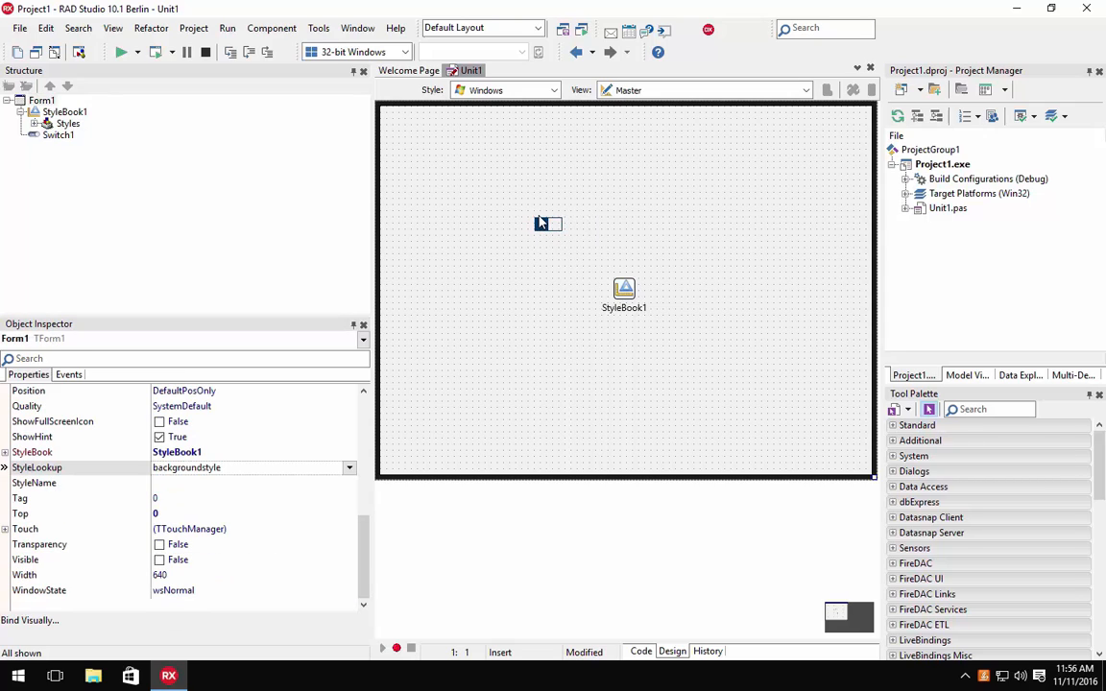
{"action": "left_click", "coordinate": [549, 224]}
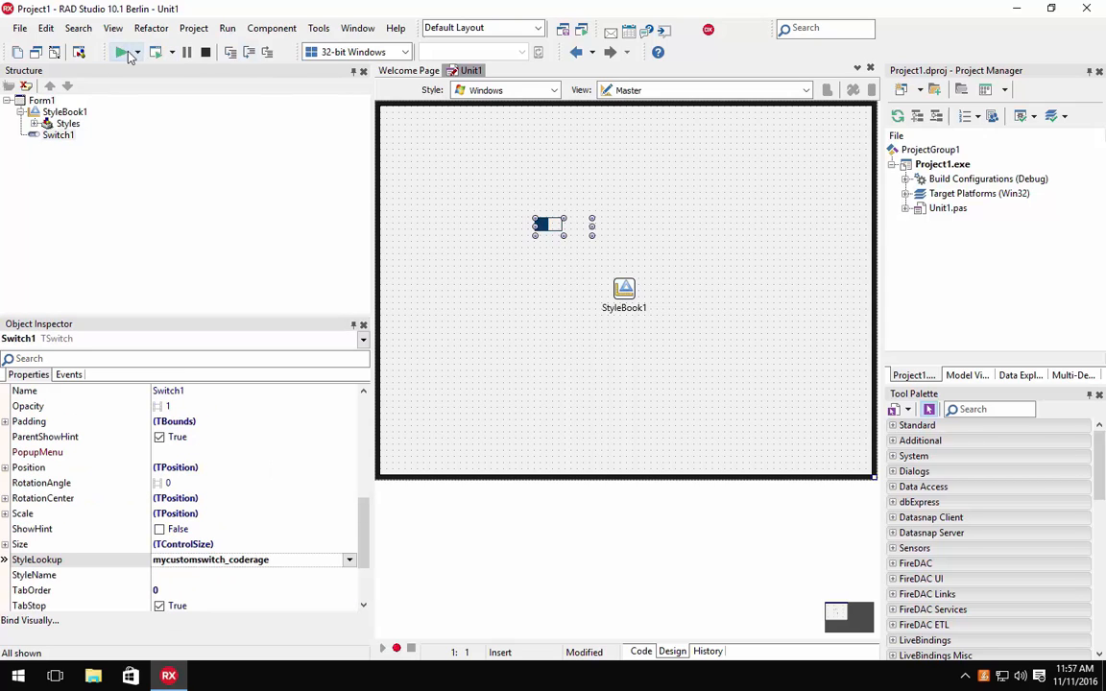
- Run the project for 32-bit Windows and toggle the custom-styled switch on and off in the running form
{"action": "left_click", "coordinate": [123, 53]}
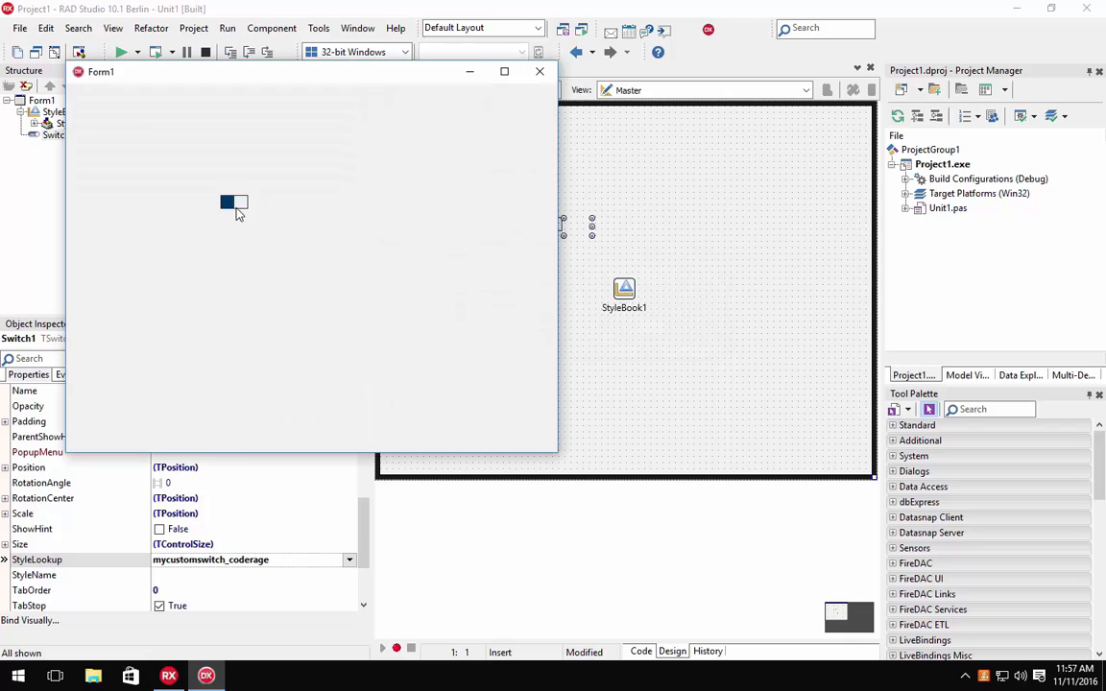
{"action": "left_click", "coordinate": [232, 204]}
{"action": "left_click", "coordinate": [232, 205]}
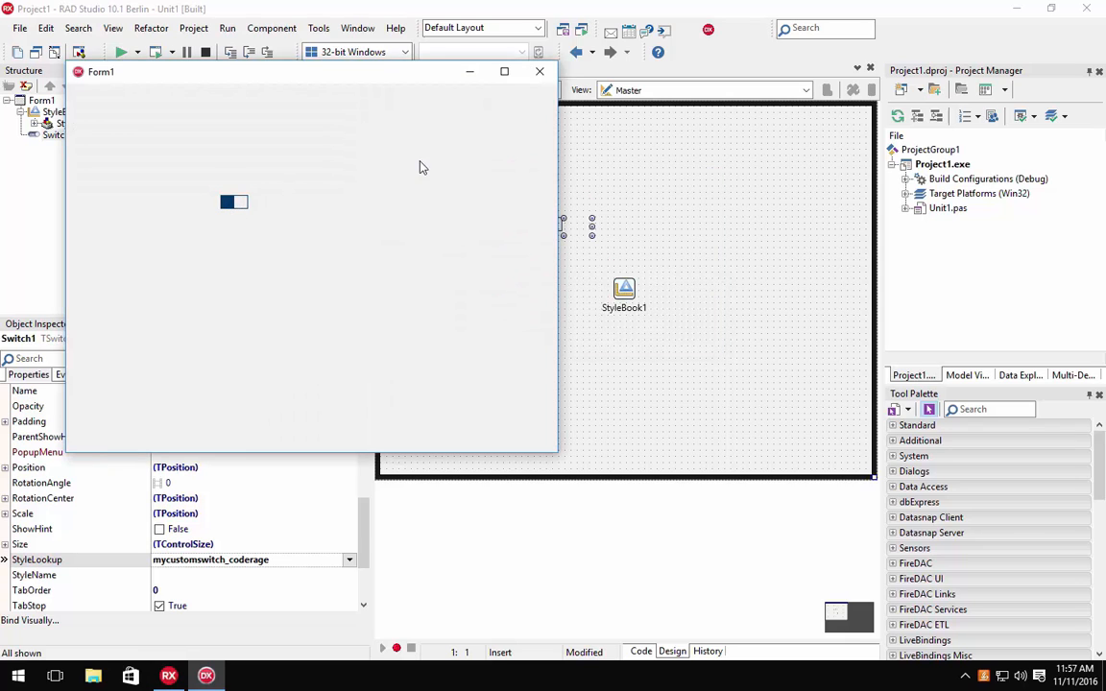
- Close the running form and move Switch1 up and to the left on the design form
{"action": "left_click", "coordinate": [540, 75]}
{"action": "left_click_drag", "start_coordinate": [559, 234], "coordinate": [588, 222]}
{"action": "left_click", "coordinate": [506, 188]}
{"action": "left_click", "coordinate": [485, 199]}
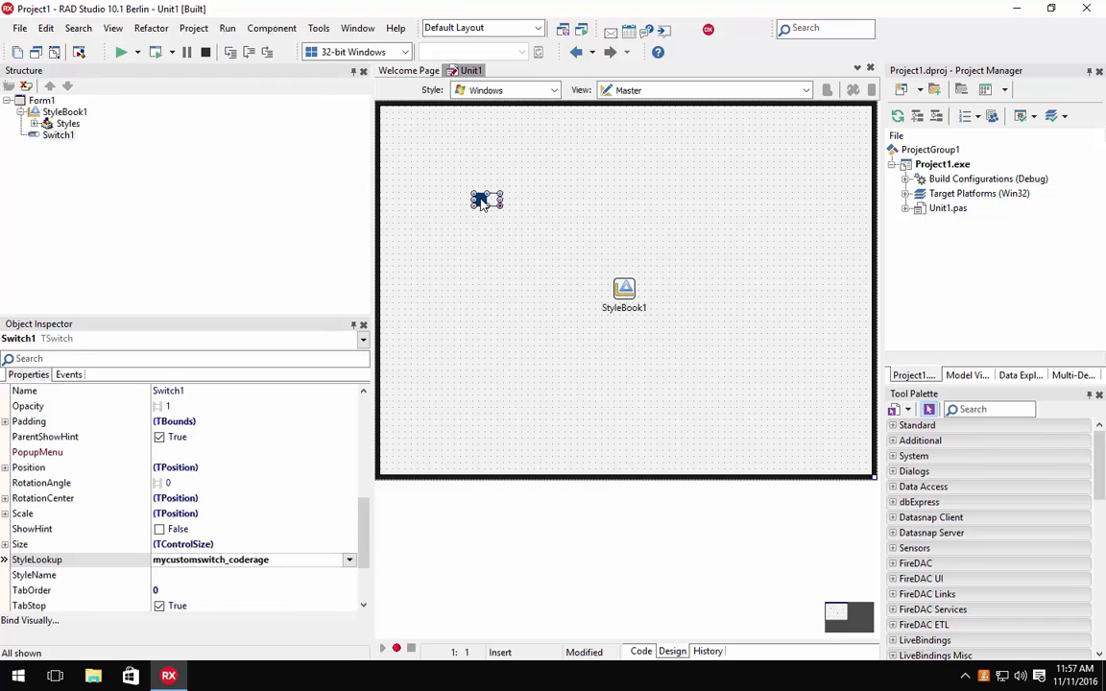
{"action": "left_click", "coordinate": [472, 253]}
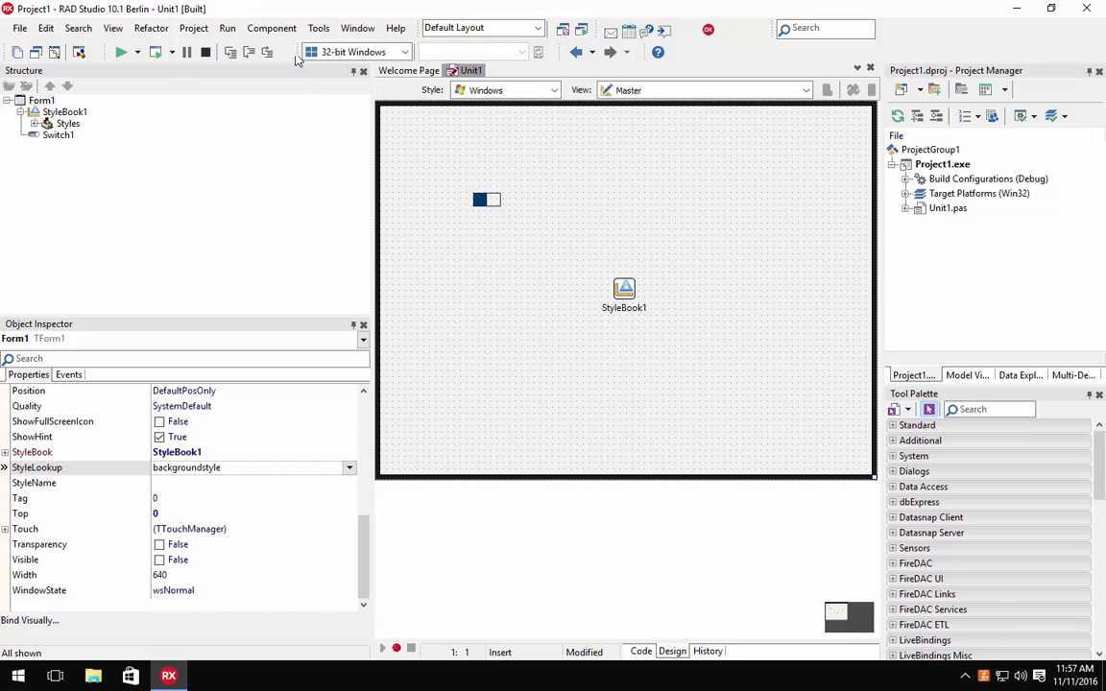
- Open StyleCodeRage.vsf from the switch_demo folder in the Bitmap Style Designer
{"action": "left_click", "coordinate": [318, 28]}
{"action": "left_click", "coordinate": [337, 180]}
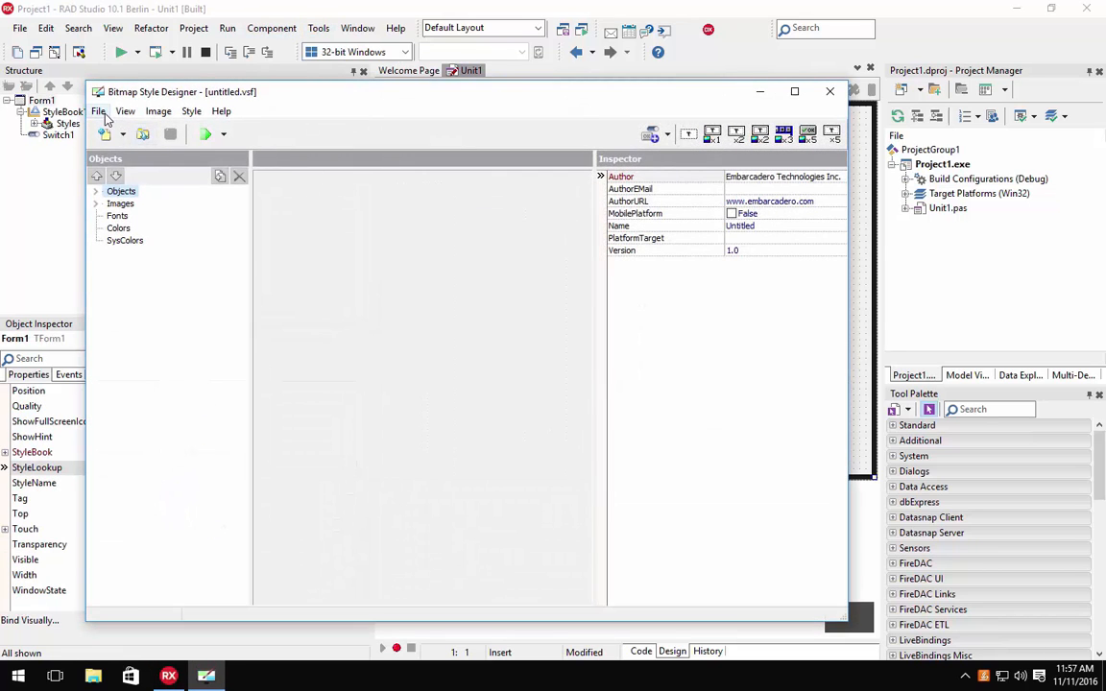
{"action": "left_click", "coordinate": [98, 111]}
{"action": "left_click", "coordinate": [127, 148]}
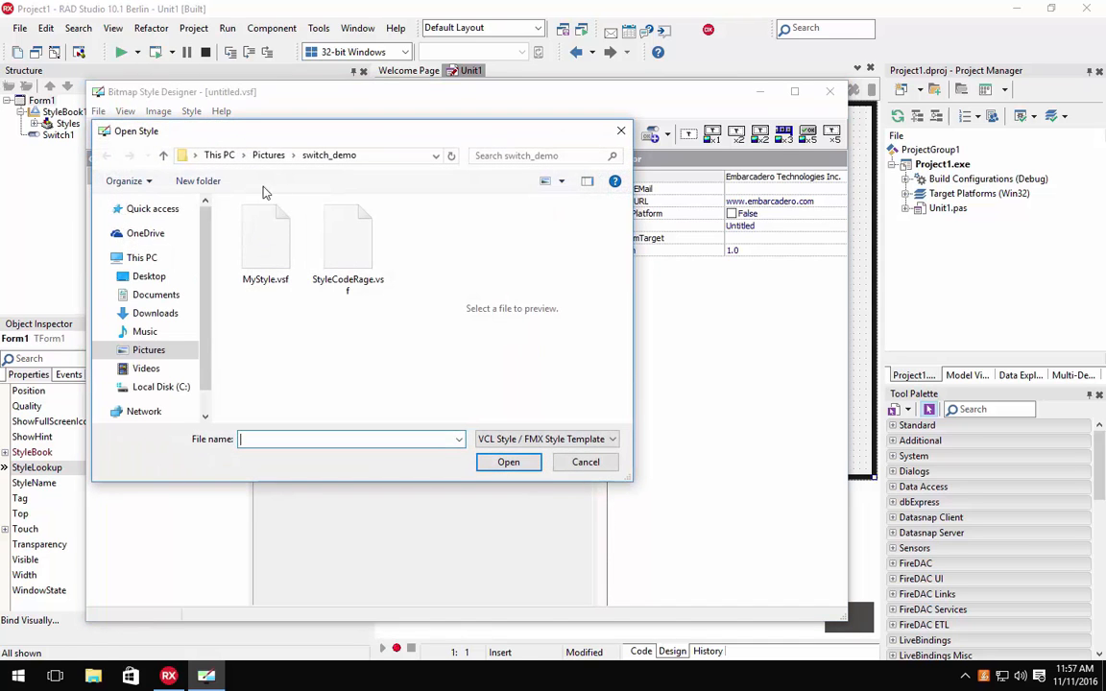
{"action": "left_click", "coordinate": [339, 248]}
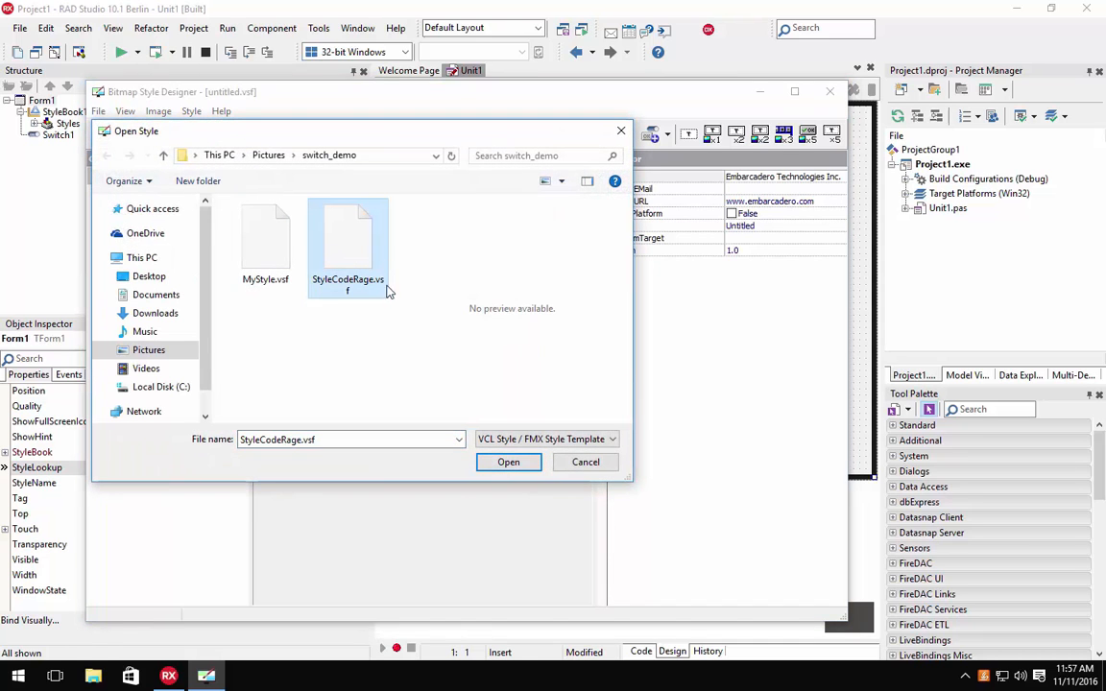
{"action": "left_click", "coordinate": [507, 463]}
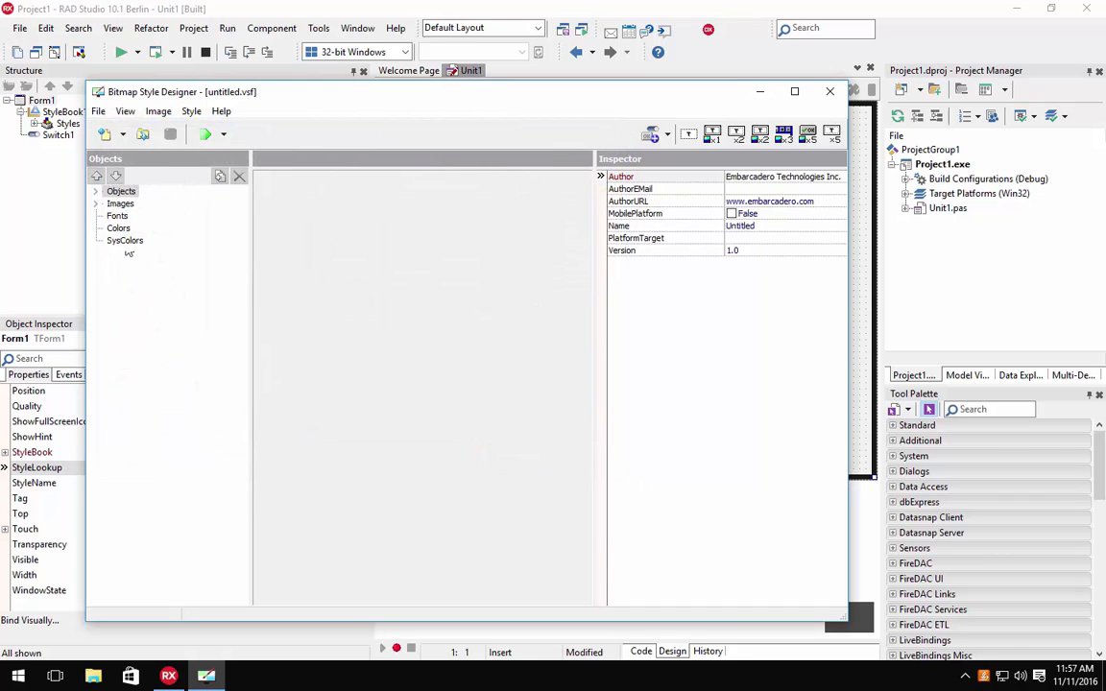
- Set the bottom, left, right and top margins of the Frame object in mycustomswitch_coderage to 2
{"action": "left_click", "coordinate": [104, 204]}
{"action": "left_click", "coordinate": [97, 192]}
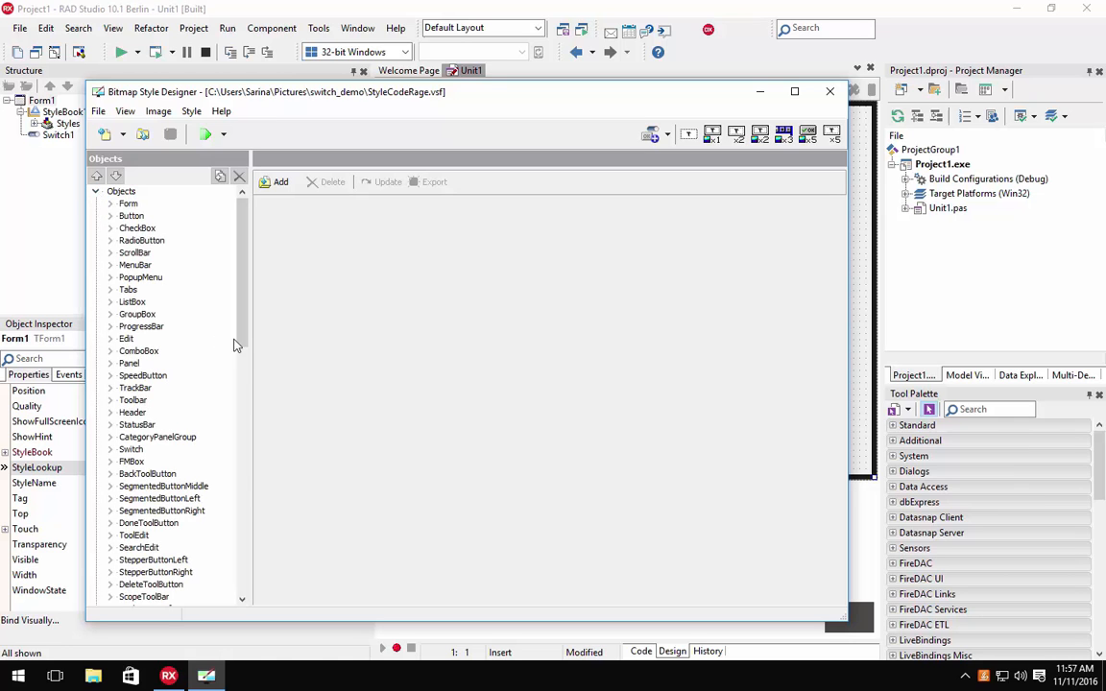
{"action": "left_click_drag", "start_coordinate": [239, 342], "coordinate": [220, 601]}
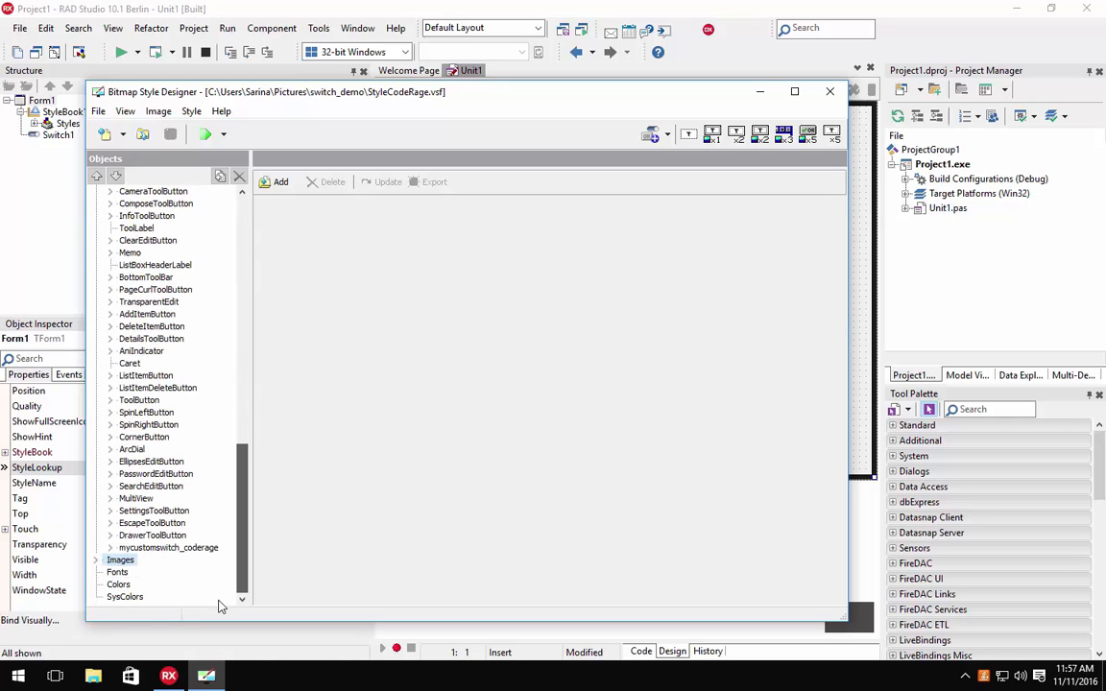
{"action": "left_click", "coordinate": [111, 548]}
{"action": "left_click", "coordinate": [145, 514]}
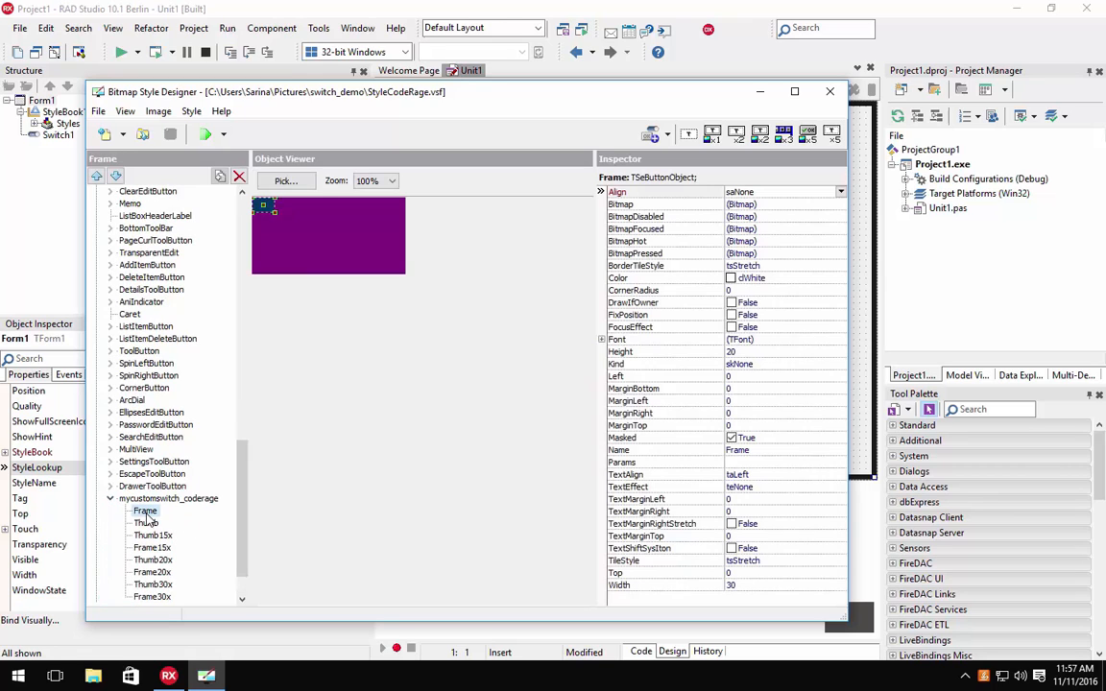
{"action": "left_click", "coordinate": [722, 388]}
{"action": "type", "text": "2"}
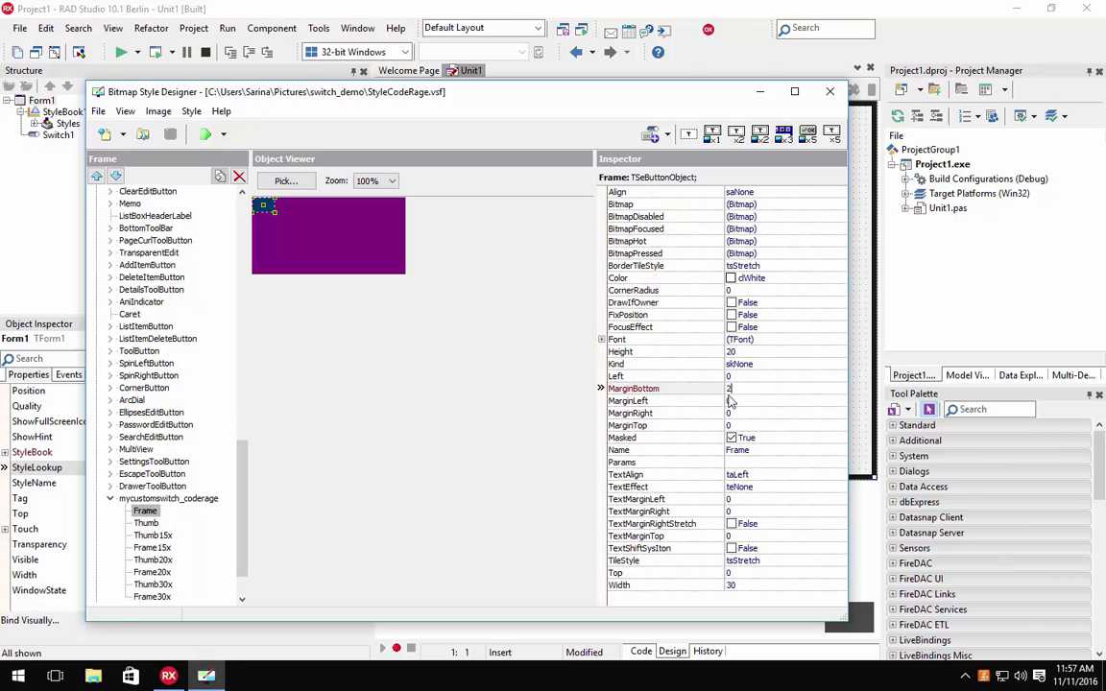
{"action": "left_click", "coordinate": [737, 401]}
{"action": "left_click", "coordinate": [732, 415]}
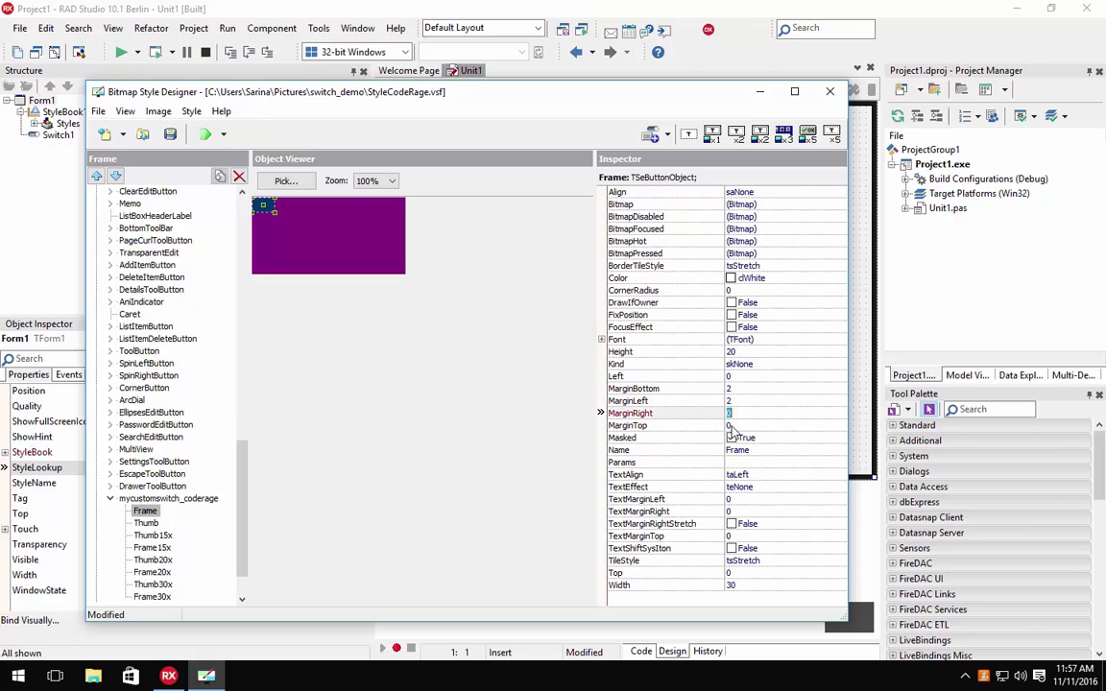
{"action": "type", "text": "2"}
{"action": "left_click", "coordinate": [732, 426]}
{"action": "type", "text": "2"}
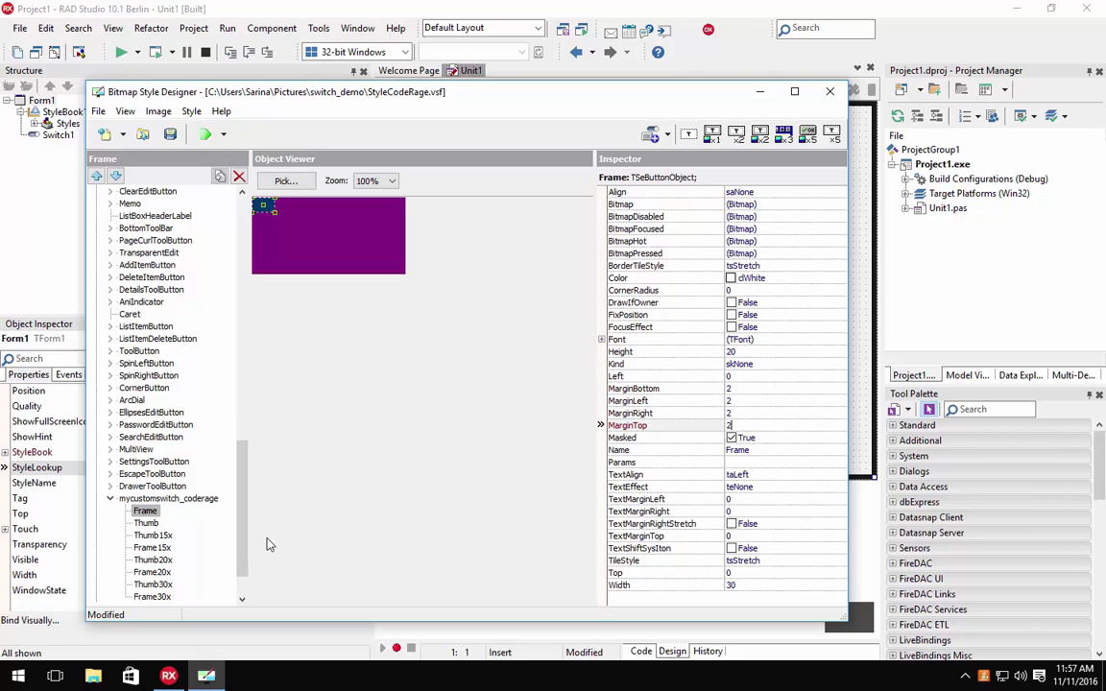
- Set the bottom, left, right and top margins of the Thumb object in mycustomswitch_coderage to 2
{"action": "left_click", "coordinate": [145, 523]}
{"action": "left_click", "coordinate": [738, 389]}
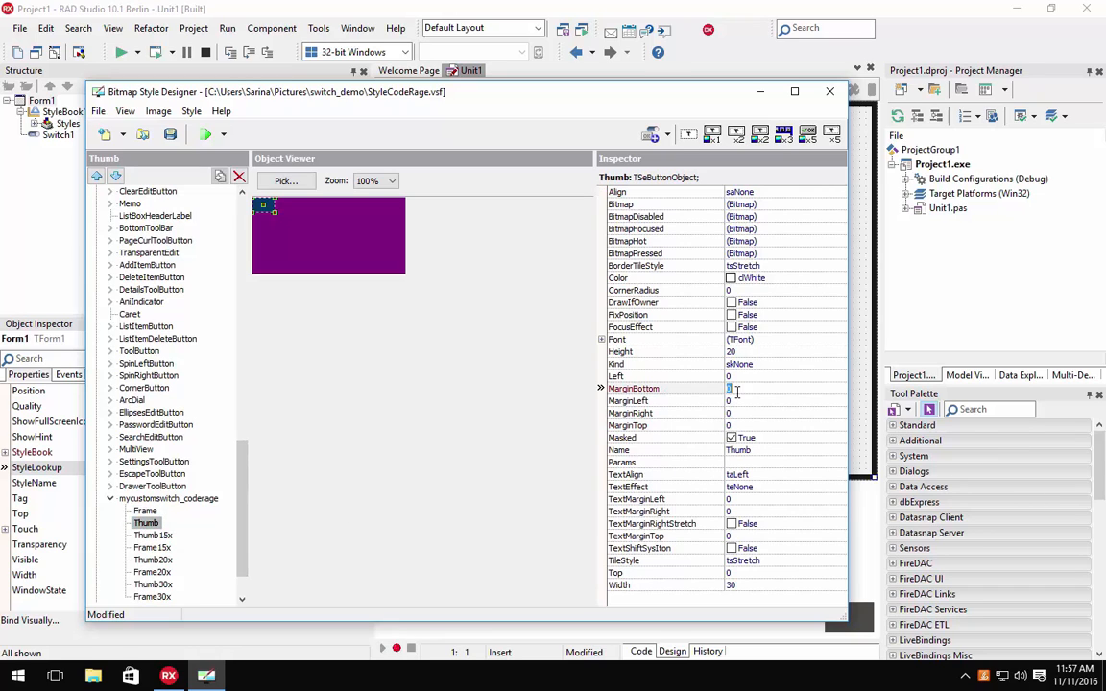
{"action": "type", "text": "2"}
{"action": "left_click", "coordinate": [738, 401]}
{"action": "type", "text": "2"}
{"action": "left_click", "coordinate": [733, 414]}
{"action": "type", "text": "2"}
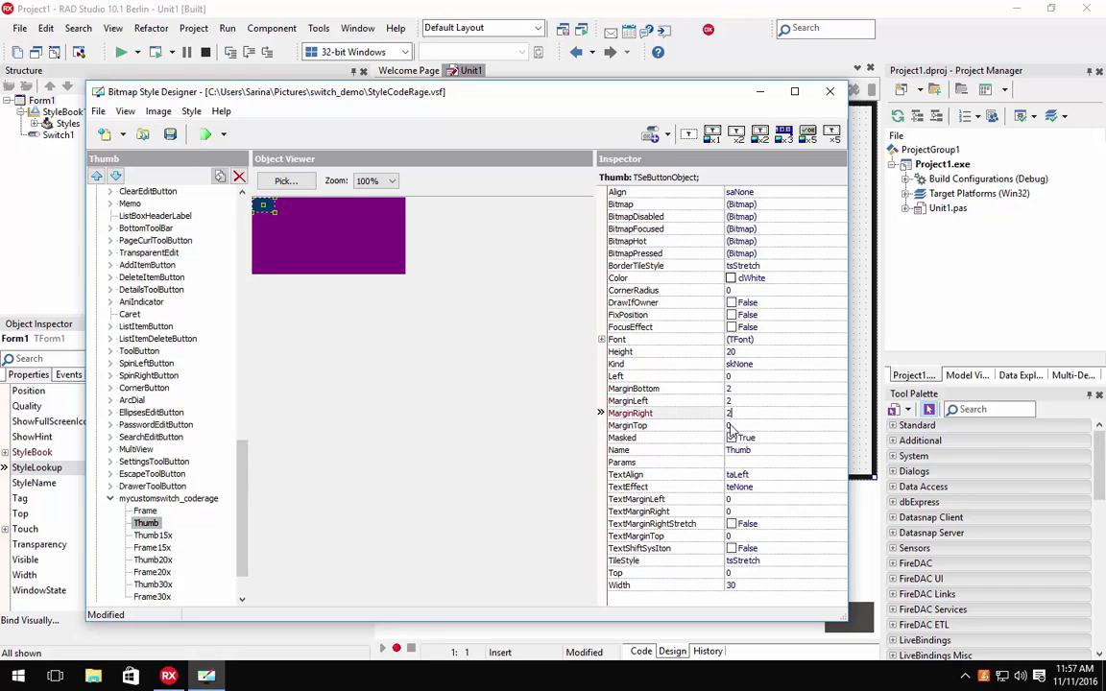
{"action": "left_click", "coordinate": [732, 427]}
{"action": "type", "text": "2"}
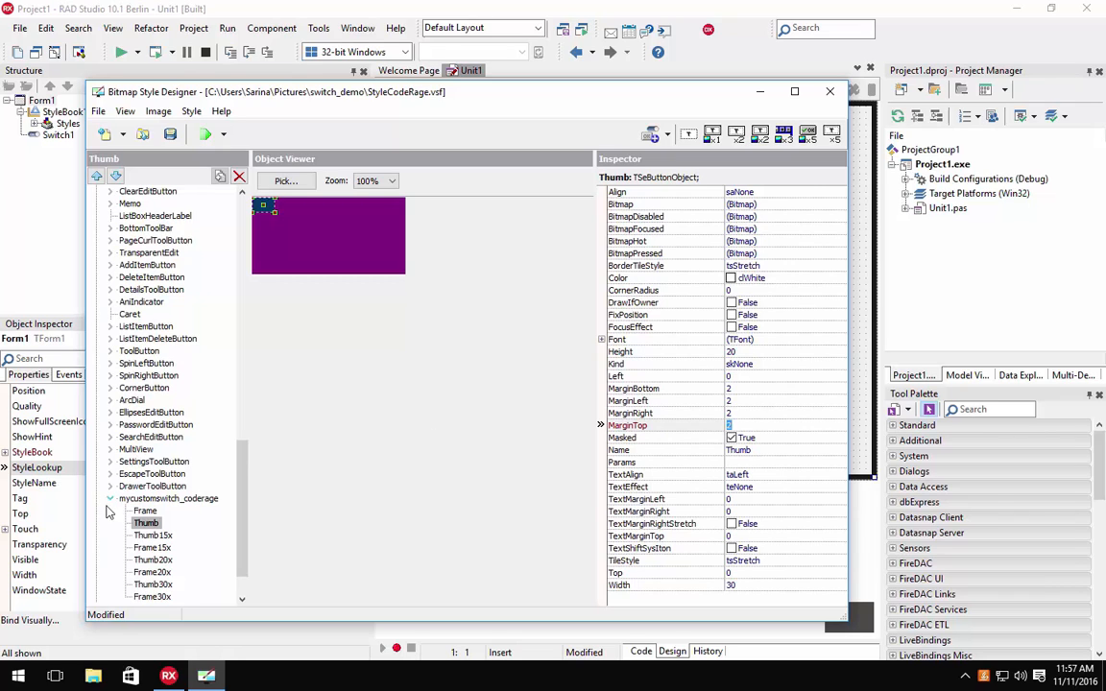
- Automatically adjust mycustomswitch_coderage for all graphic resolutions and check the margins of Thumb15x and Thumb20x
{"action": "left_click", "coordinate": [144, 501]}
{"action": "right_click", "coordinate": [172, 500]}
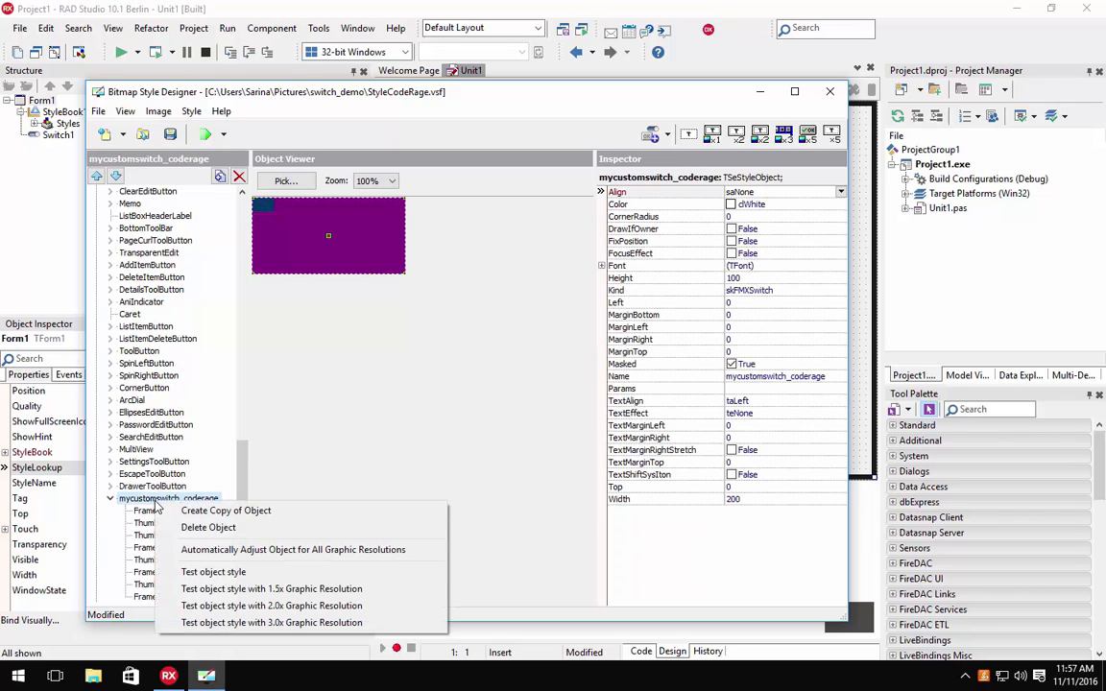
{"action": "left_click", "coordinate": [221, 549]}
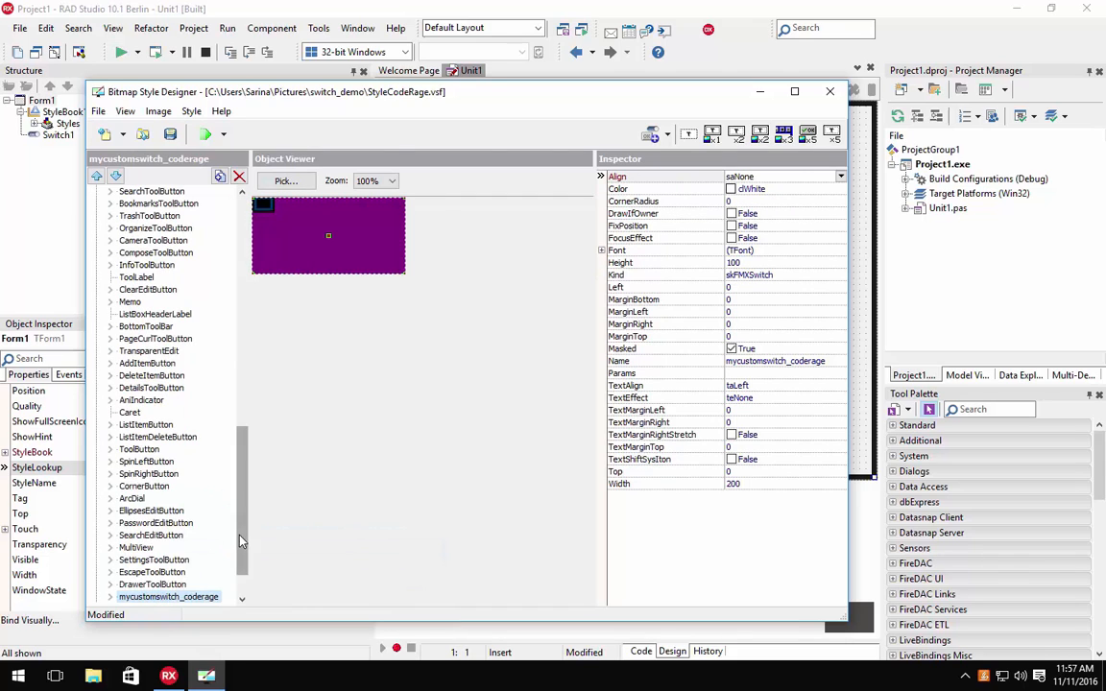
{"action": "left_click_drag", "start_coordinate": [240, 536], "coordinate": [239, 580]}
{"action": "left_click", "coordinate": [111, 548]}
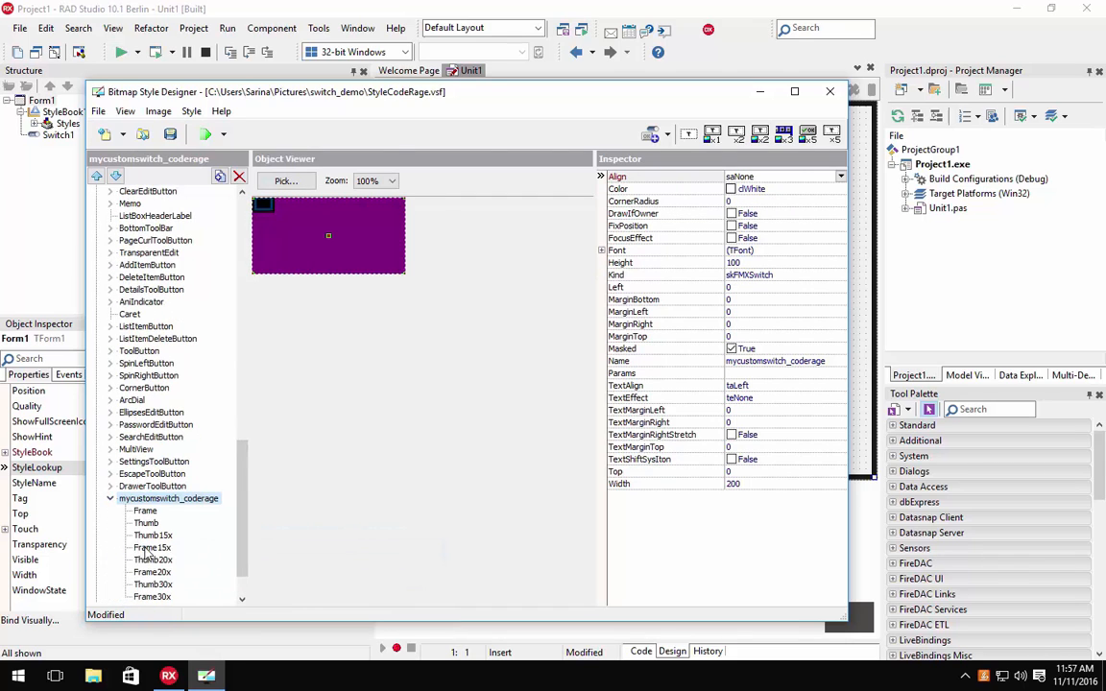
{"action": "left_click", "coordinate": [152, 536]}
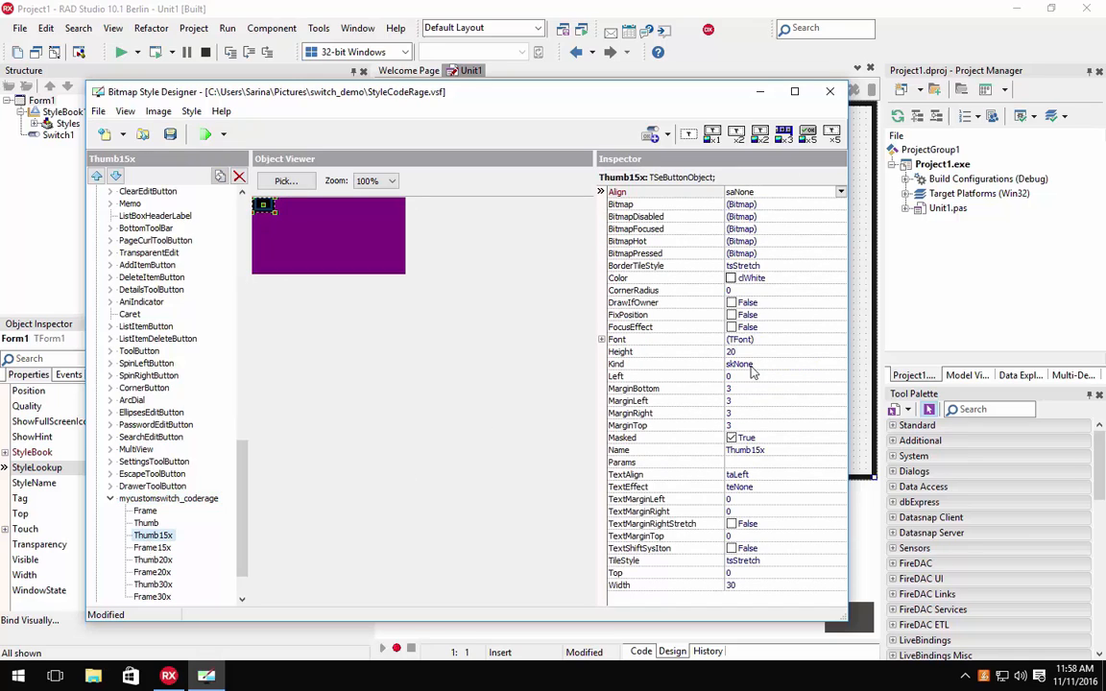
{"action": "left_click", "coordinate": [153, 560]}
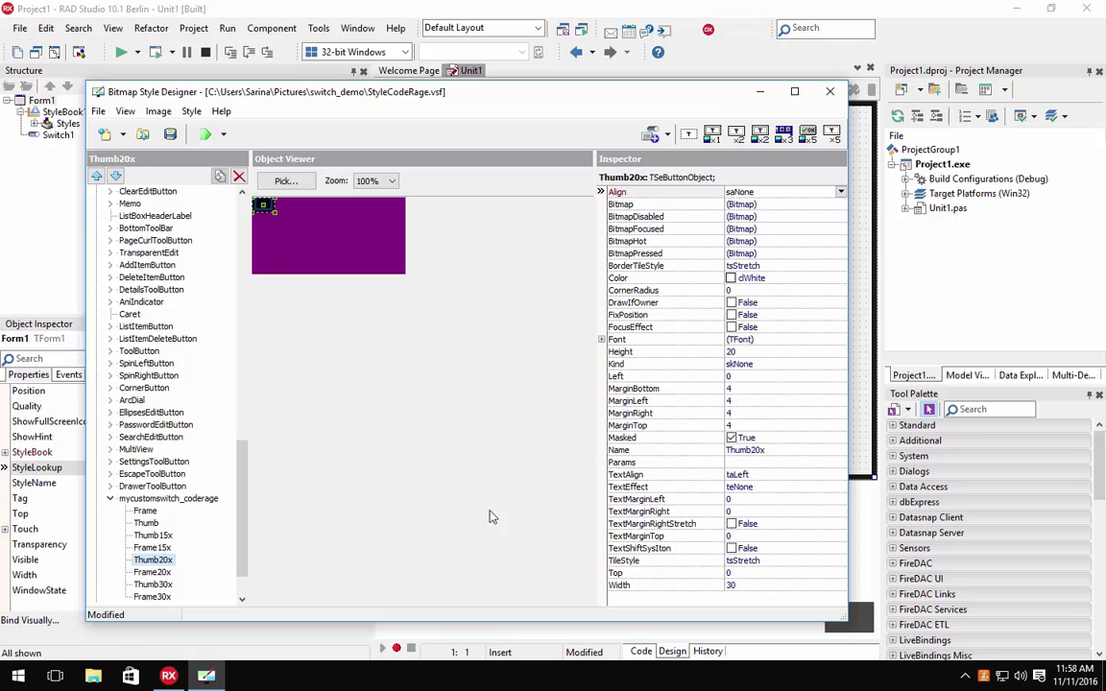
- Save the style template, save a FireMonkey Style copy as StyleCodeRage2.style in switch_demo, and close the Bitmap Style Designer
{"action": "left_click", "coordinate": [170, 135]}
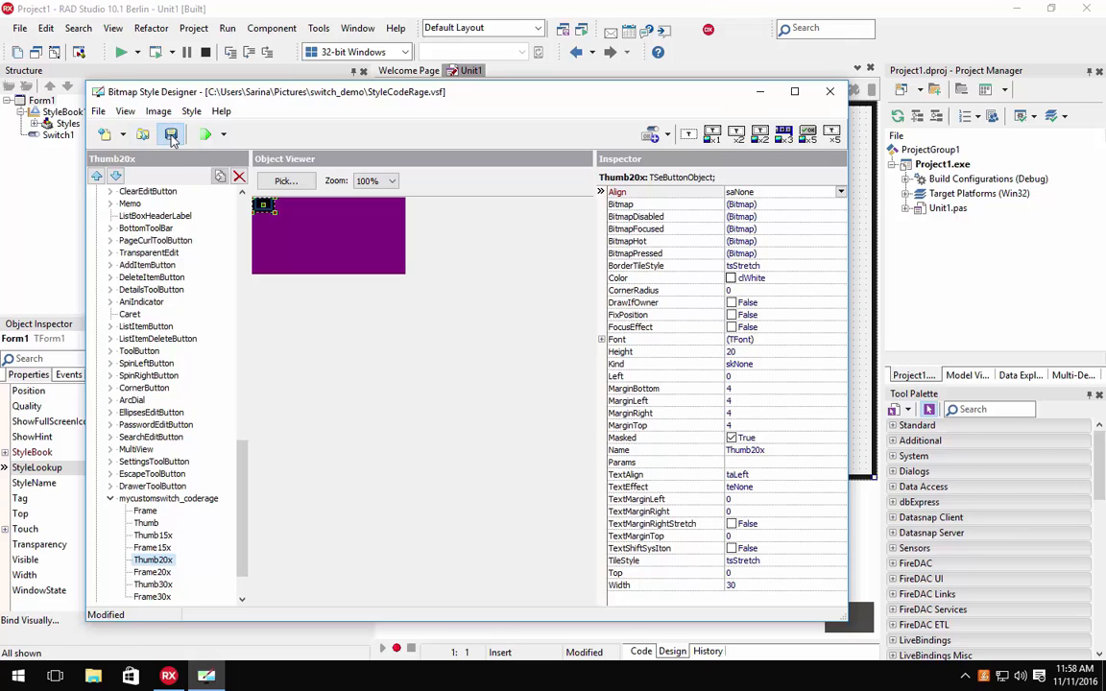
{"action": "left_click", "coordinate": [99, 111]}
{"action": "left_click", "coordinate": [125, 180]}
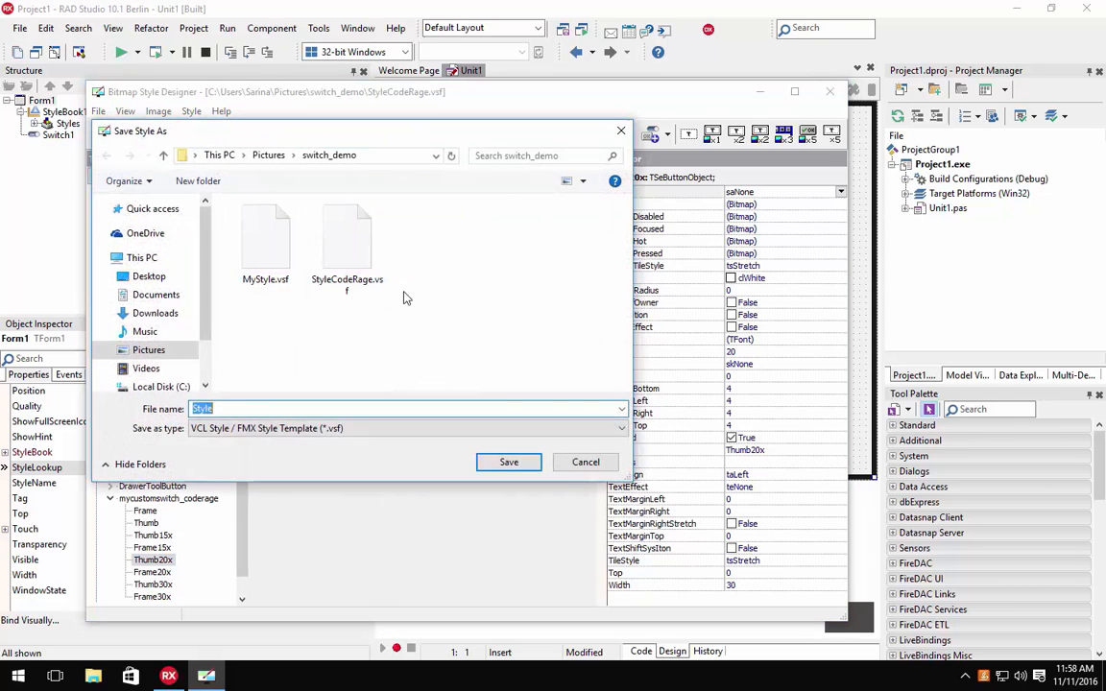
{"action": "left_click", "coordinate": [346, 429]}
{"action": "left_click", "coordinate": [269, 455]}
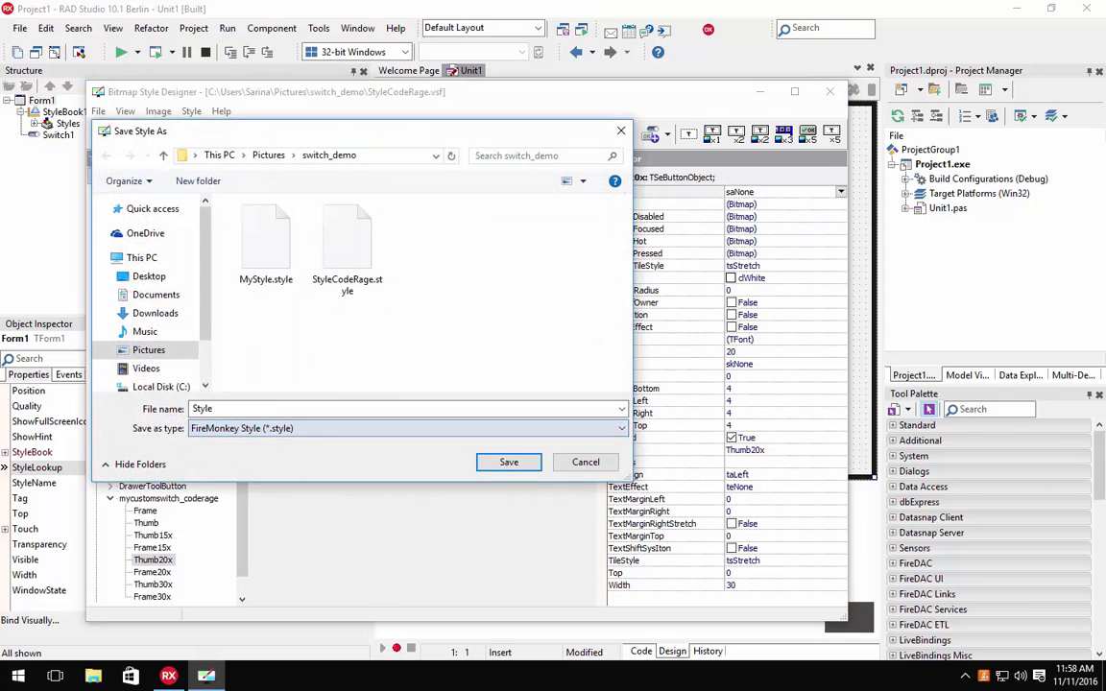
{"action": "left_click", "coordinate": [375, 253]}
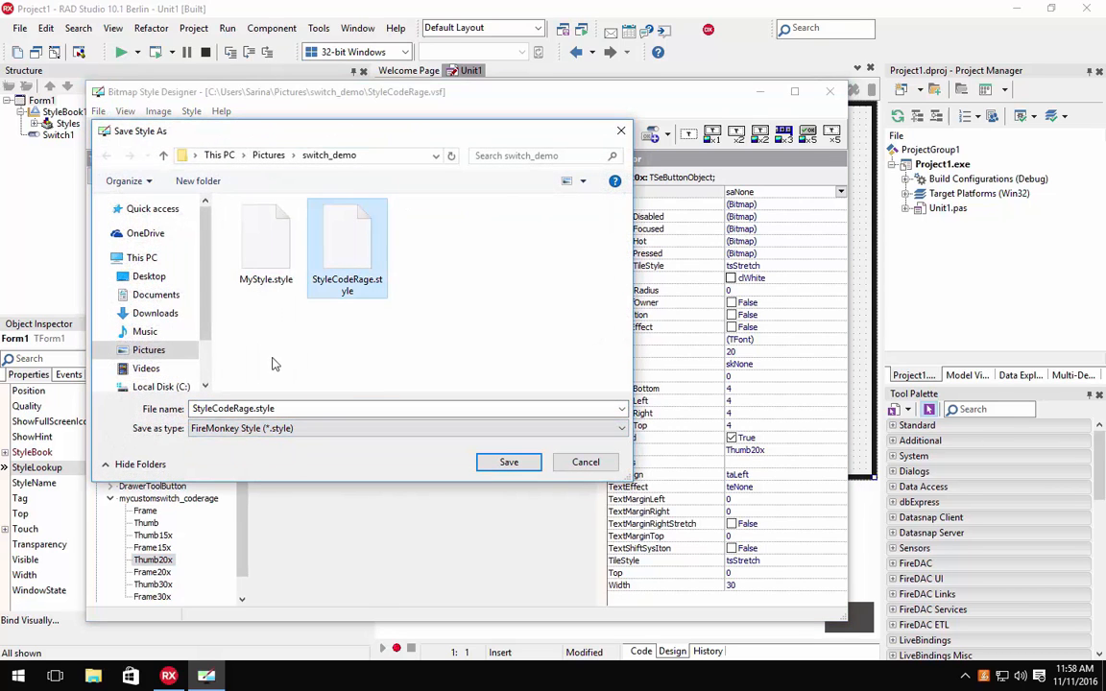
{"action": "left_click", "coordinate": [252, 410]}
{"action": "left_click", "coordinate": [255, 409]}
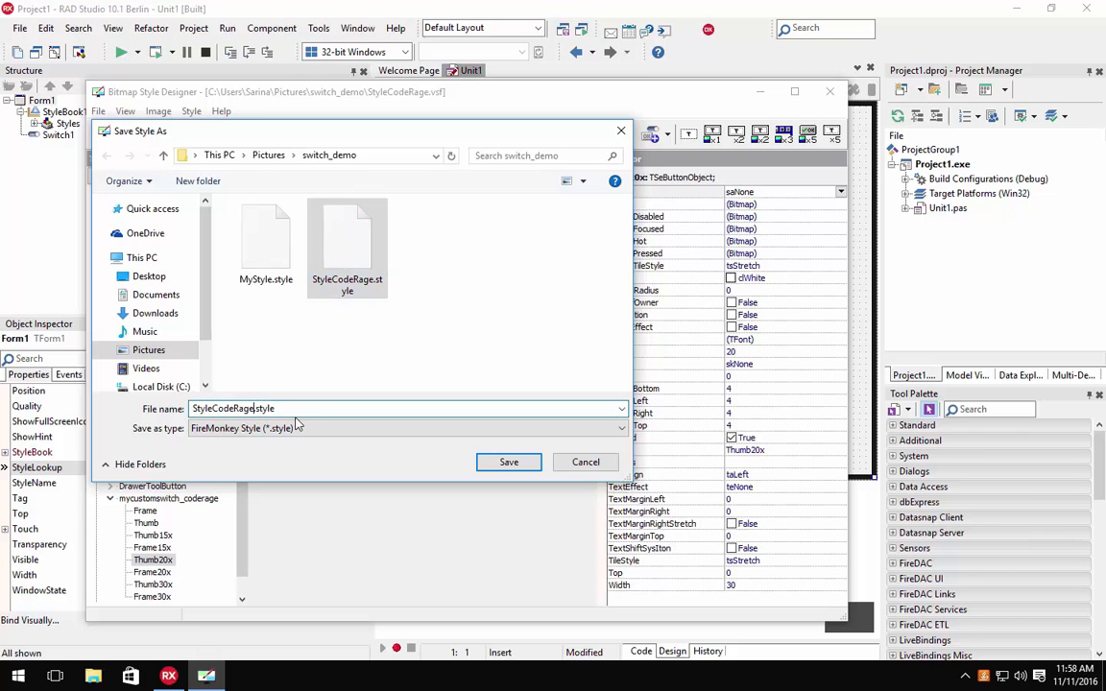
{"action": "left_click", "coordinate": [509, 461]}
{"action": "left_click", "coordinate": [829, 94]}
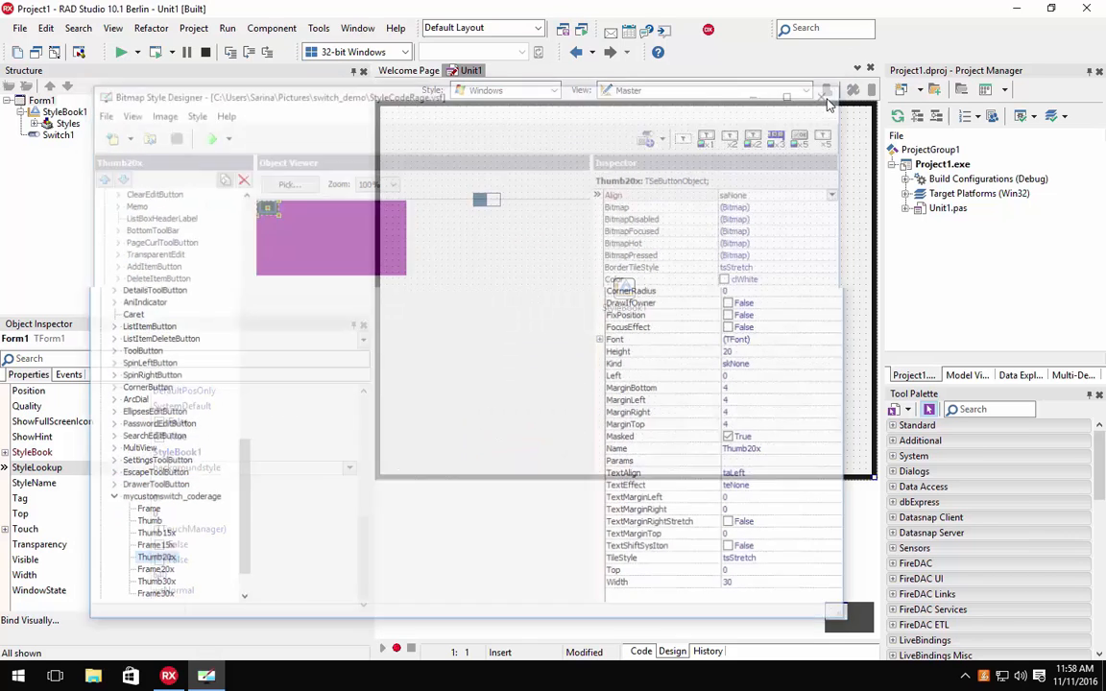
- Load StyleCodeRage2.style into StyleBook1 and apply the changes when closing the Style Designer
{"action": "left_click", "coordinate": [625, 288]}
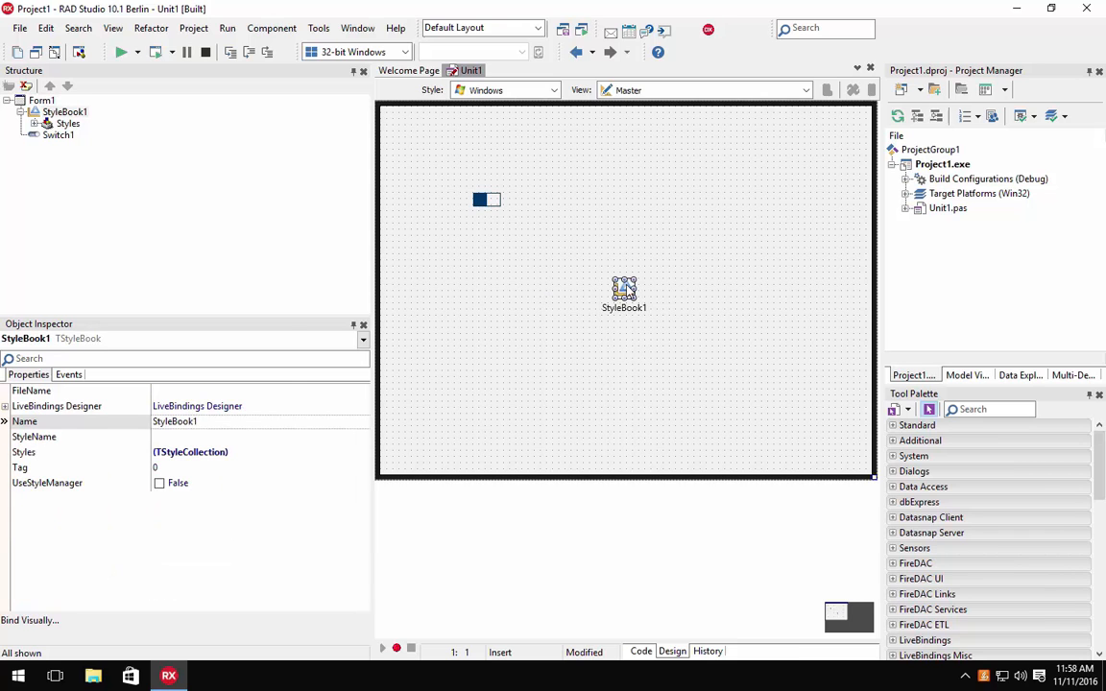
{"action": "double_click", "coordinate": [624, 288]}
{"action": "left_click", "coordinate": [405, 89]}
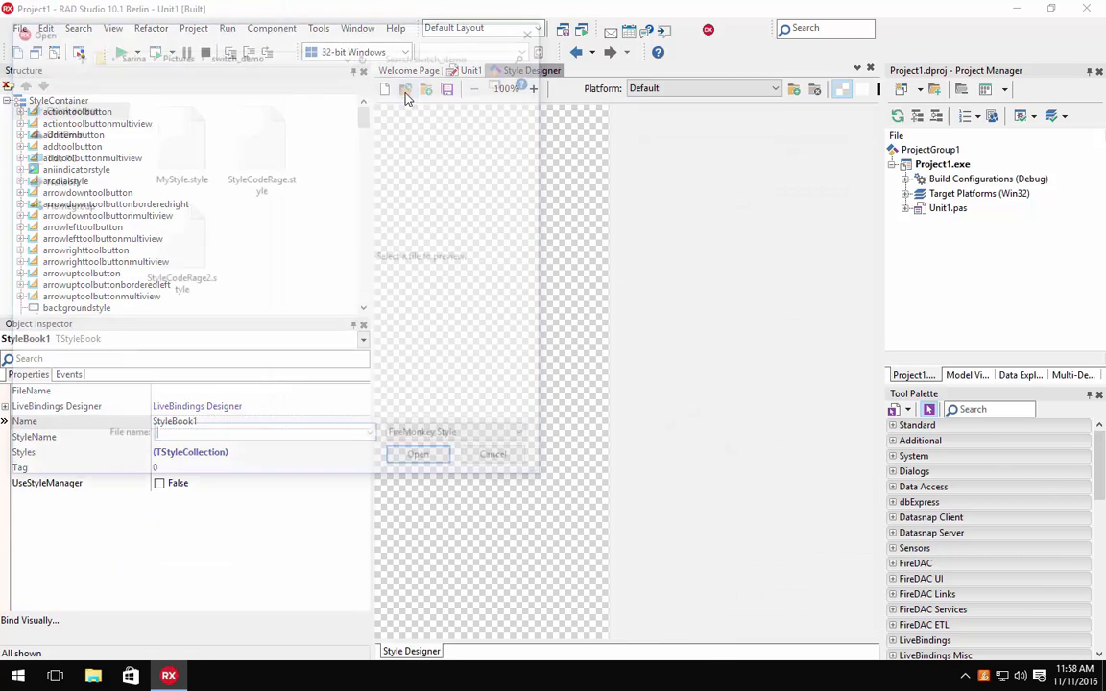
{"action": "double_click", "coordinate": [185, 248]}
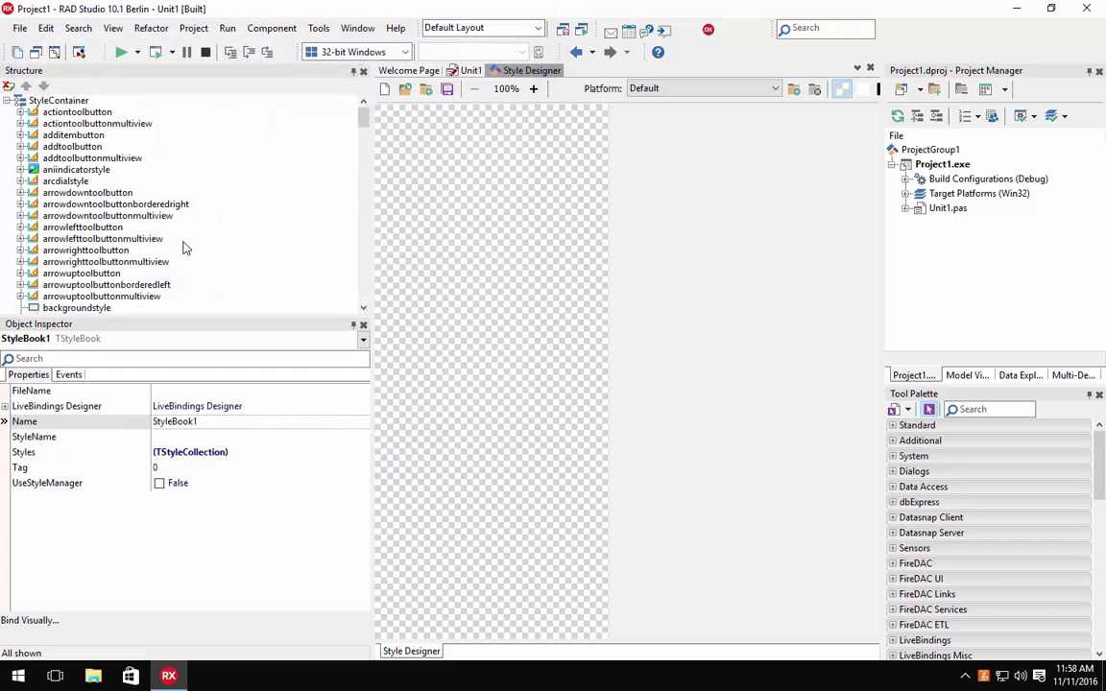
{"action": "left_click", "coordinate": [870, 68]}
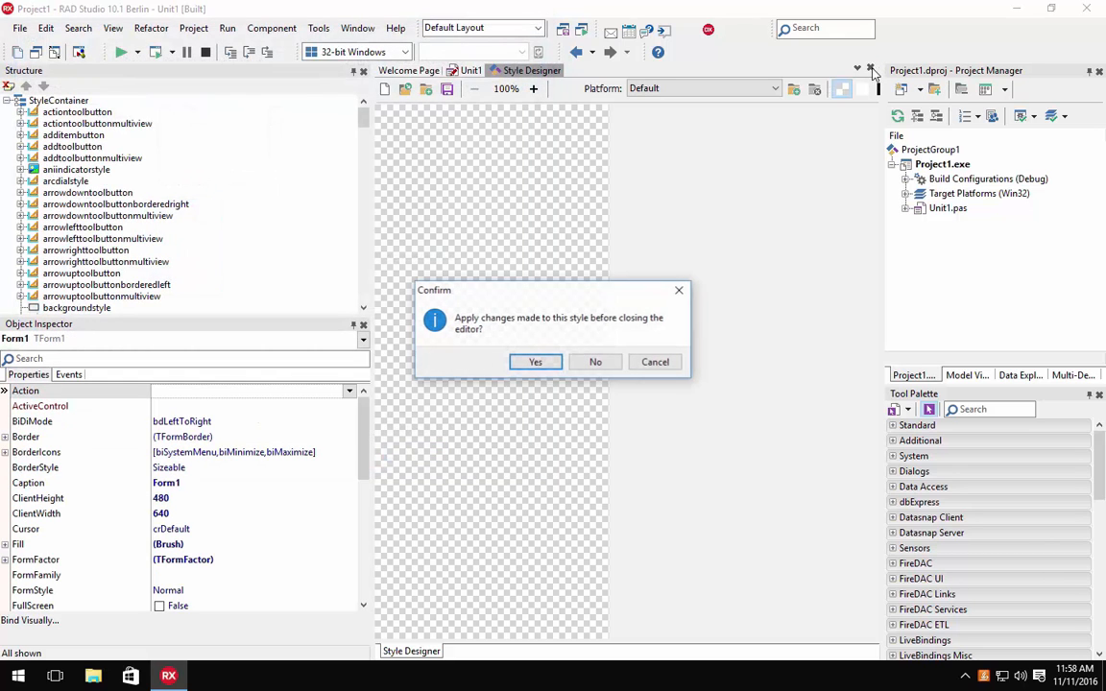
{"action": "left_click", "coordinate": [536, 363]}
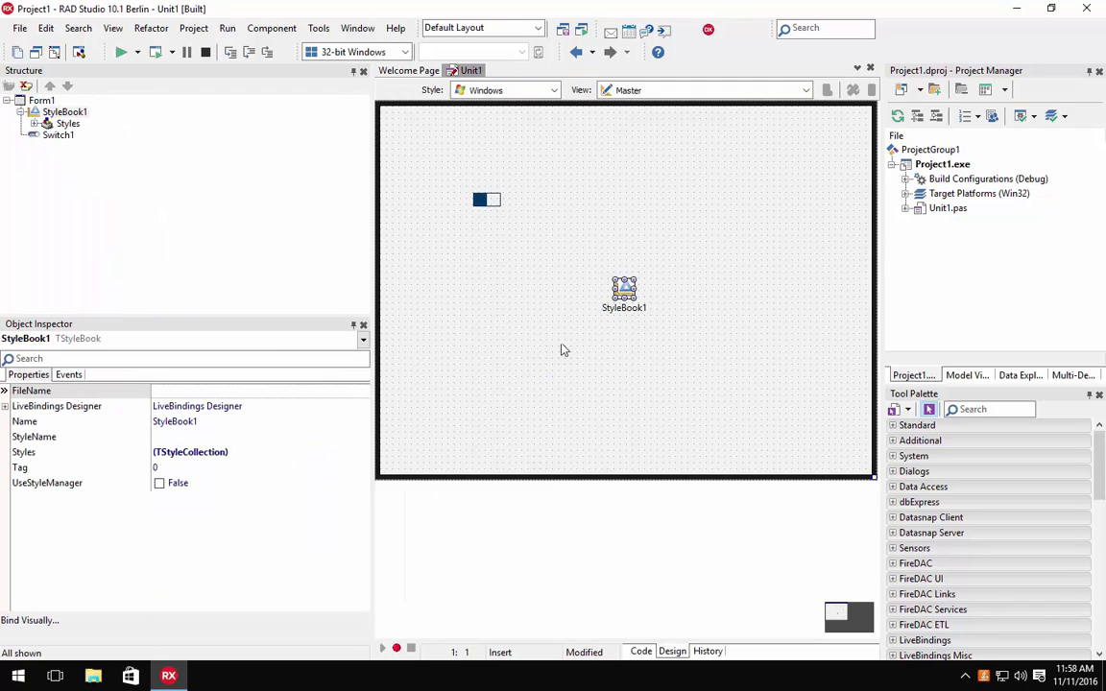
- Enlarge Switch1 on the form in both width and height, extending it from its lower-right corner
{"action": "left_click", "coordinate": [478, 202]}
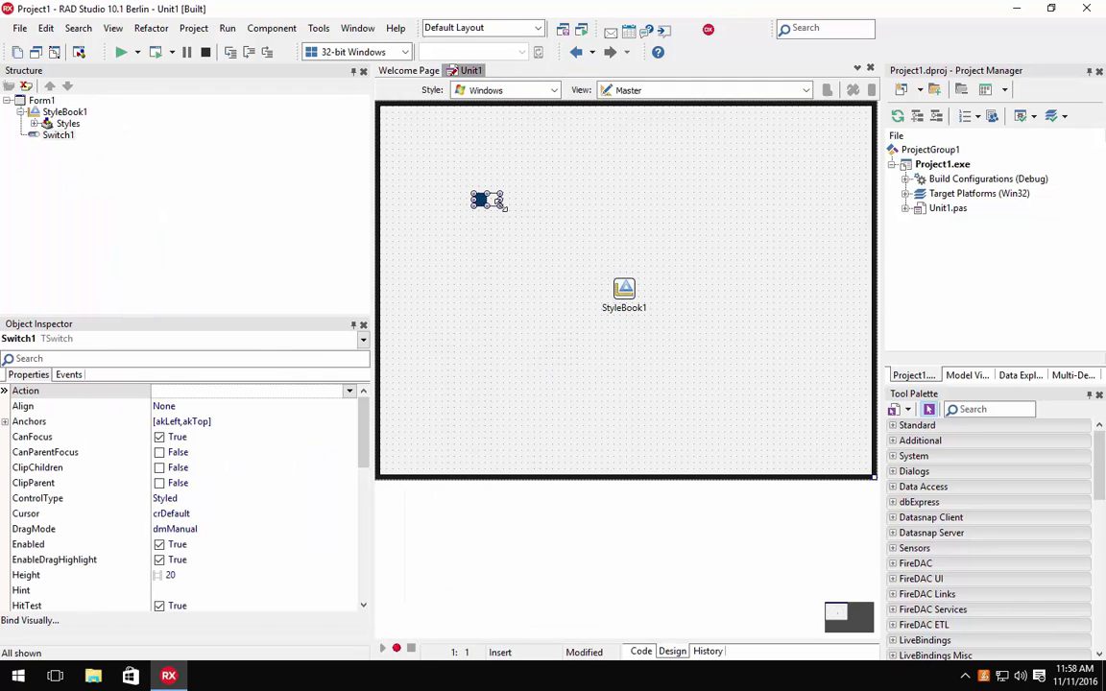
{"action": "left_click_drag", "start_coordinate": [503, 206], "coordinate": [546, 216]}
{"action": "left_click", "coordinate": [546, 227]}
{"action": "left_click", "coordinate": [502, 206]}
{"action": "left_click", "coordinate": [526, 280]}
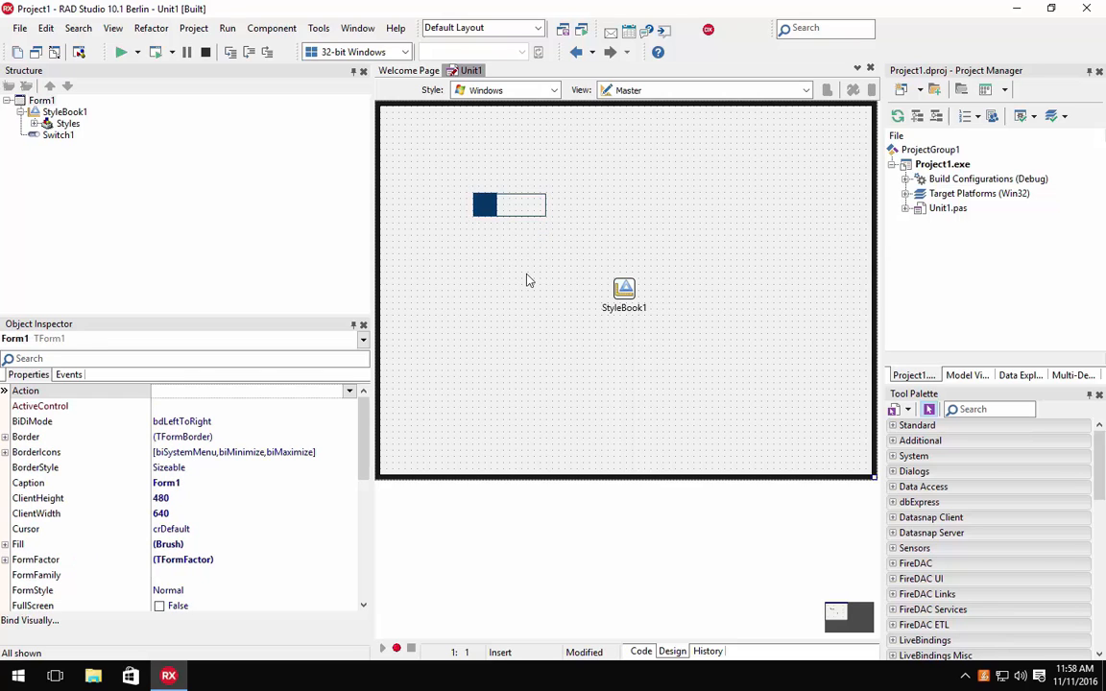